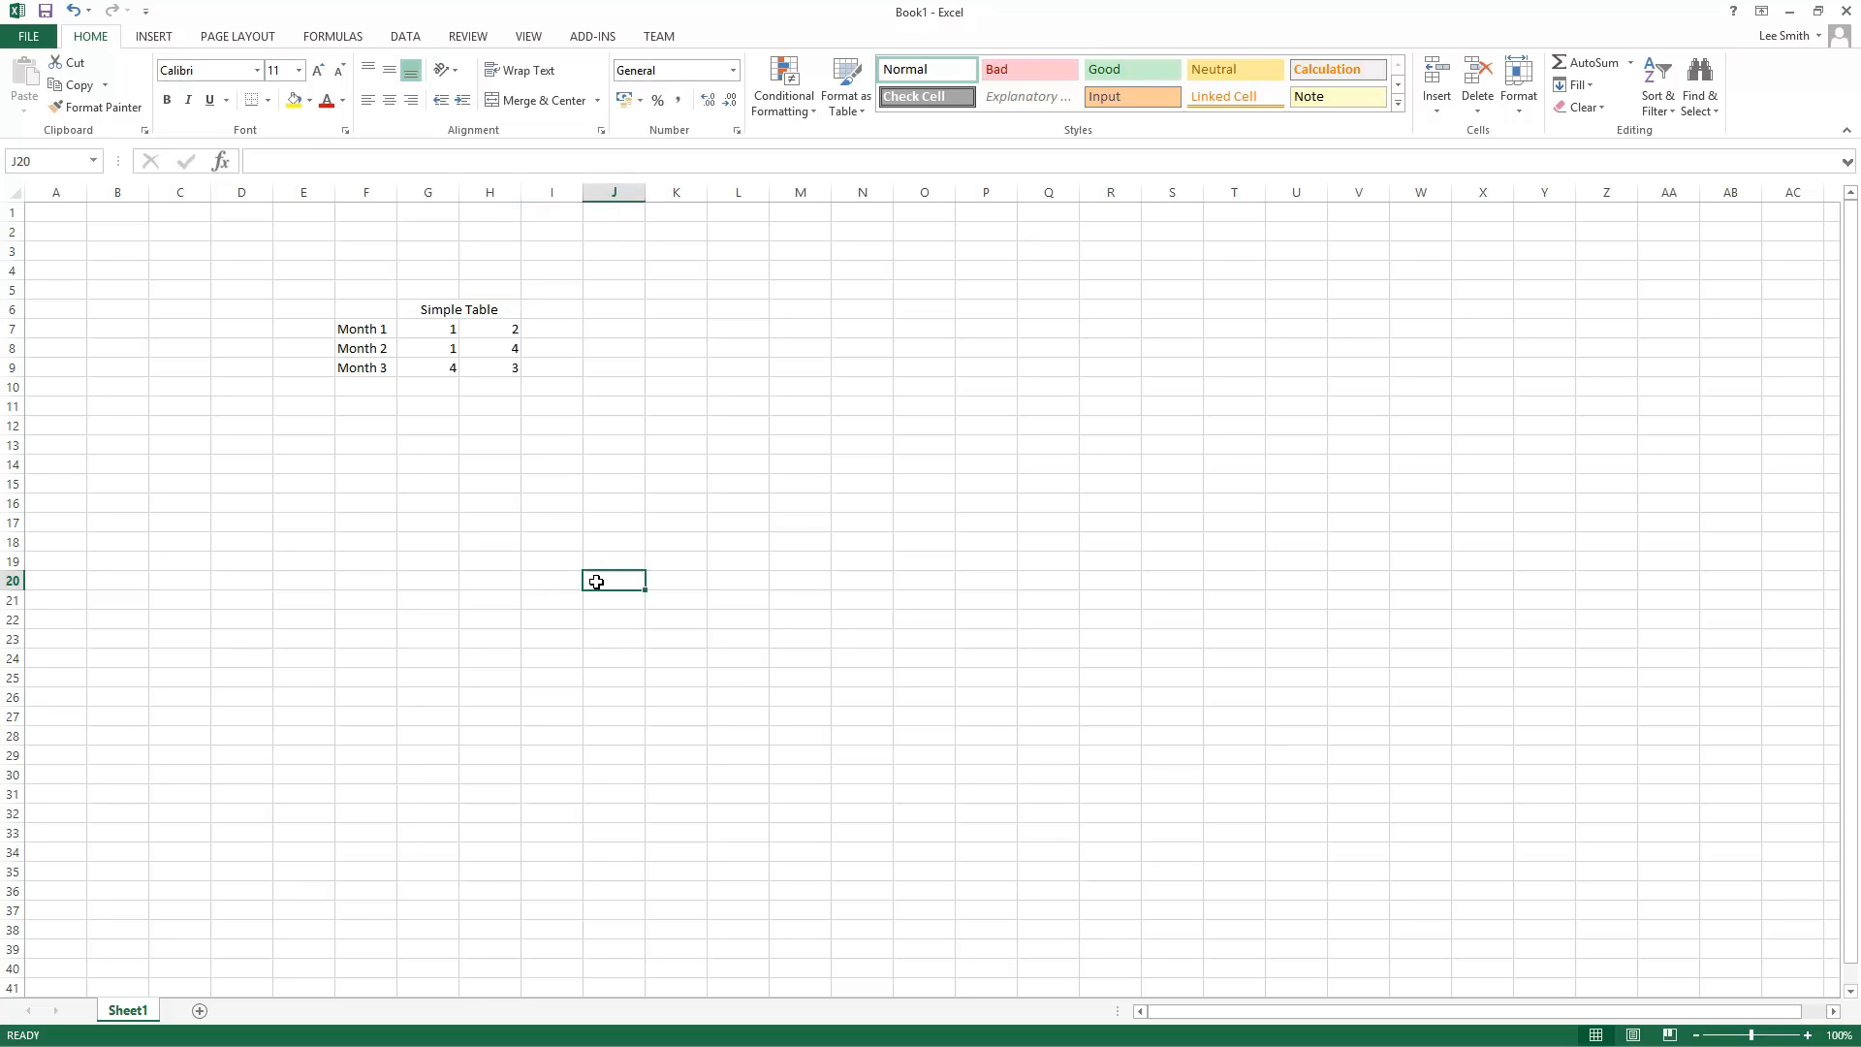
# Step: Left-align the Simple Table title in G6
pyautogui.click(432, 309)
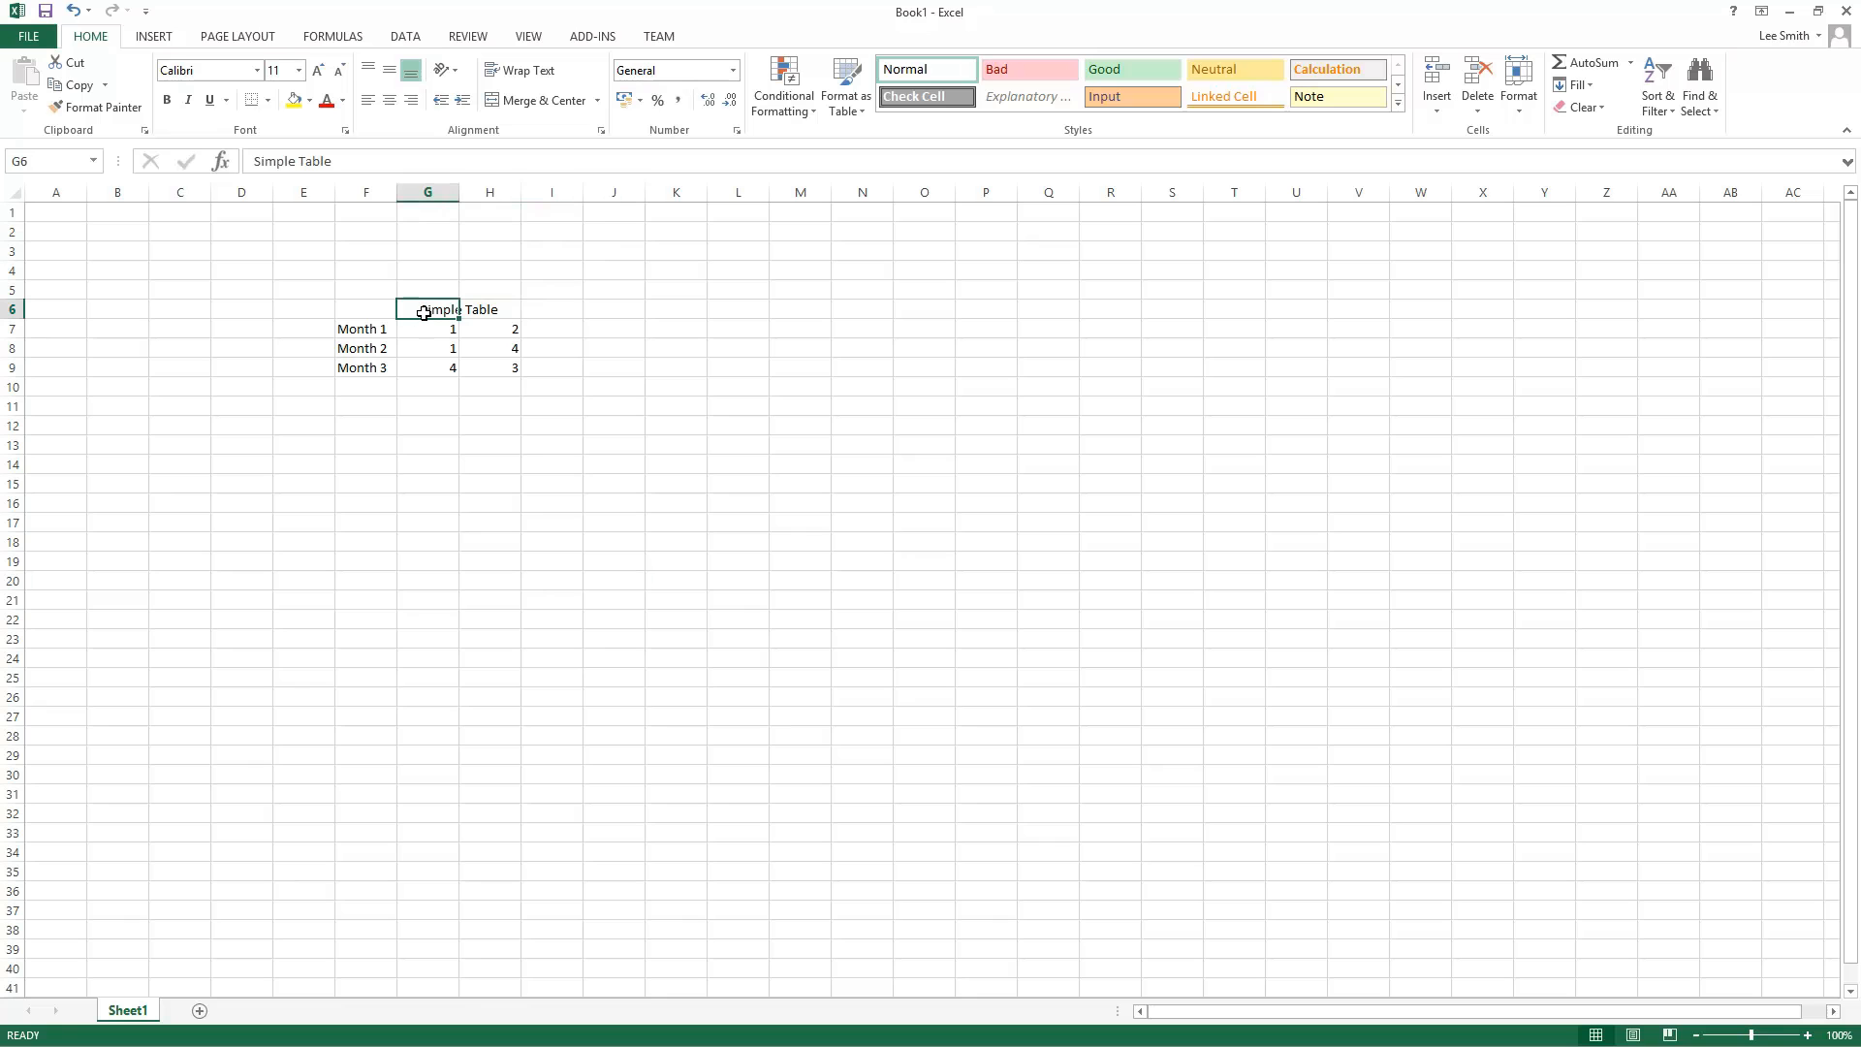
pyautogui.click(480, 318)
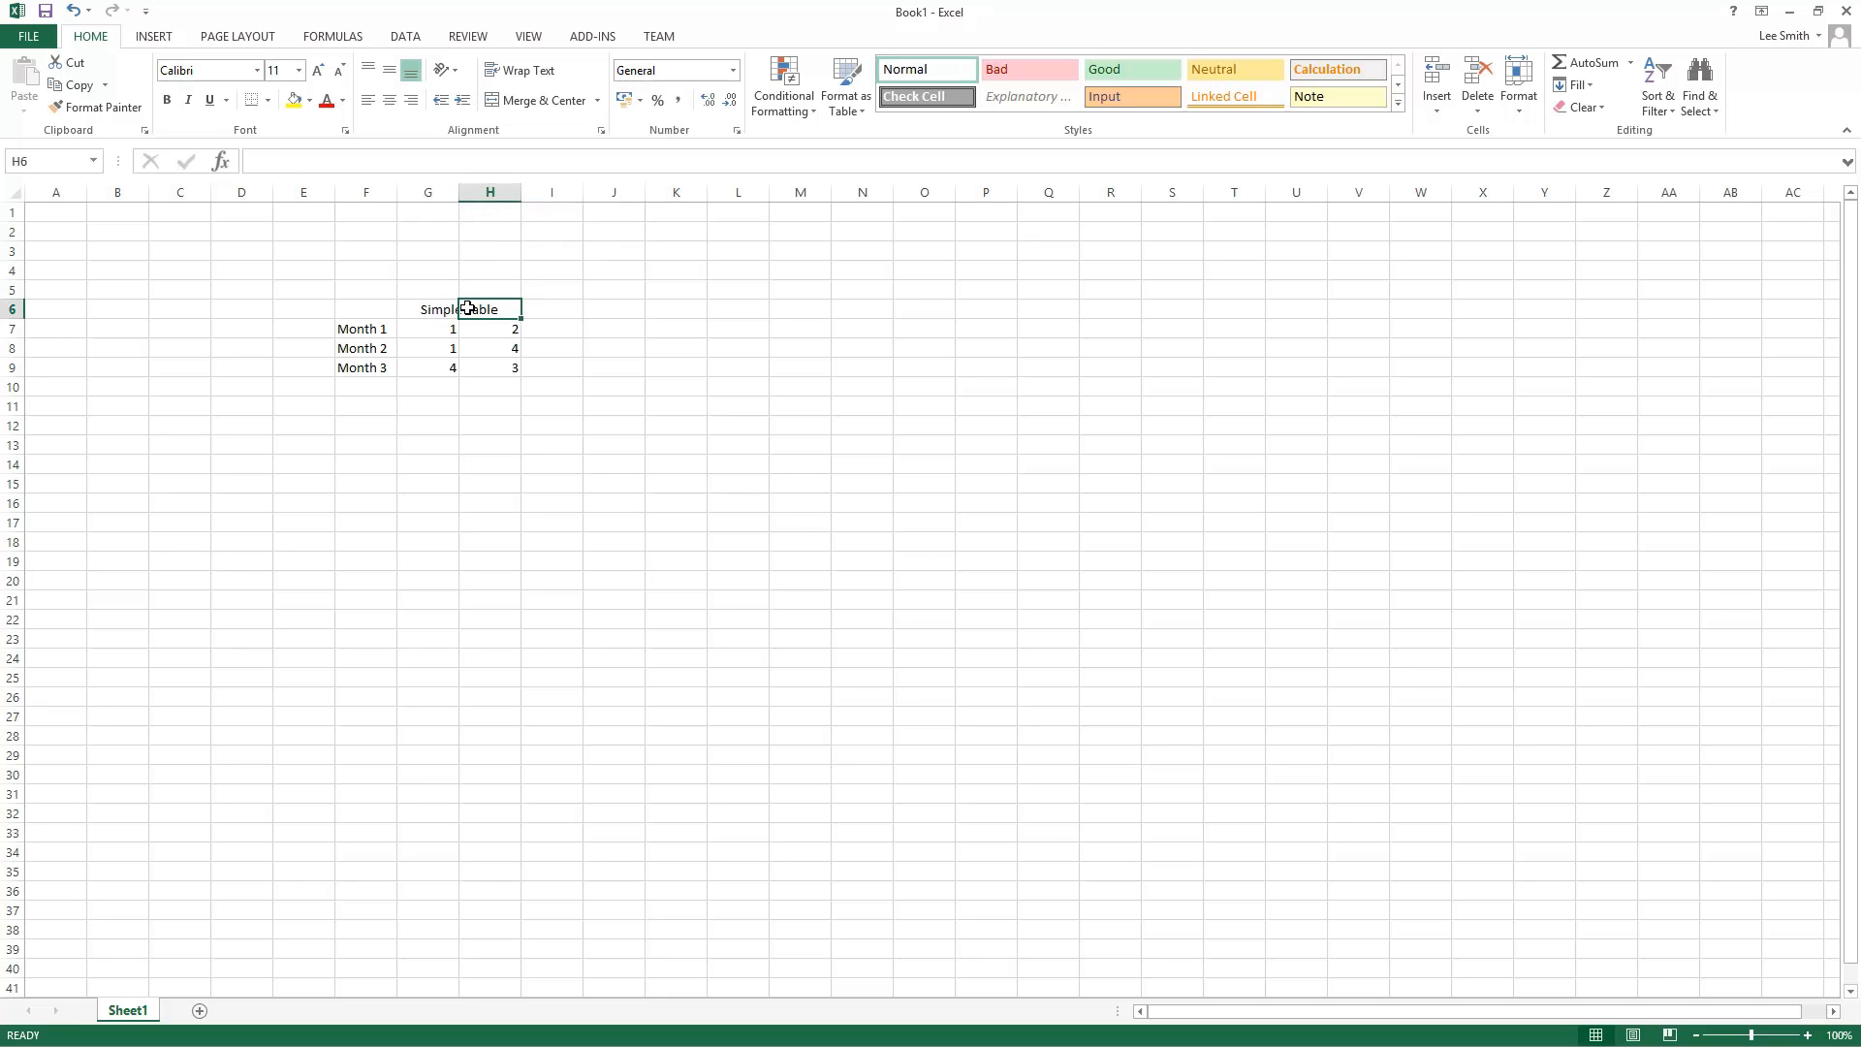
pyautogui.moveTo(482, 307); pyautogui.dragTo(449, 307)
pyautogui.click(443, 308)
pyautogui.click(368, 99)
pyautogui.click(509, 504)
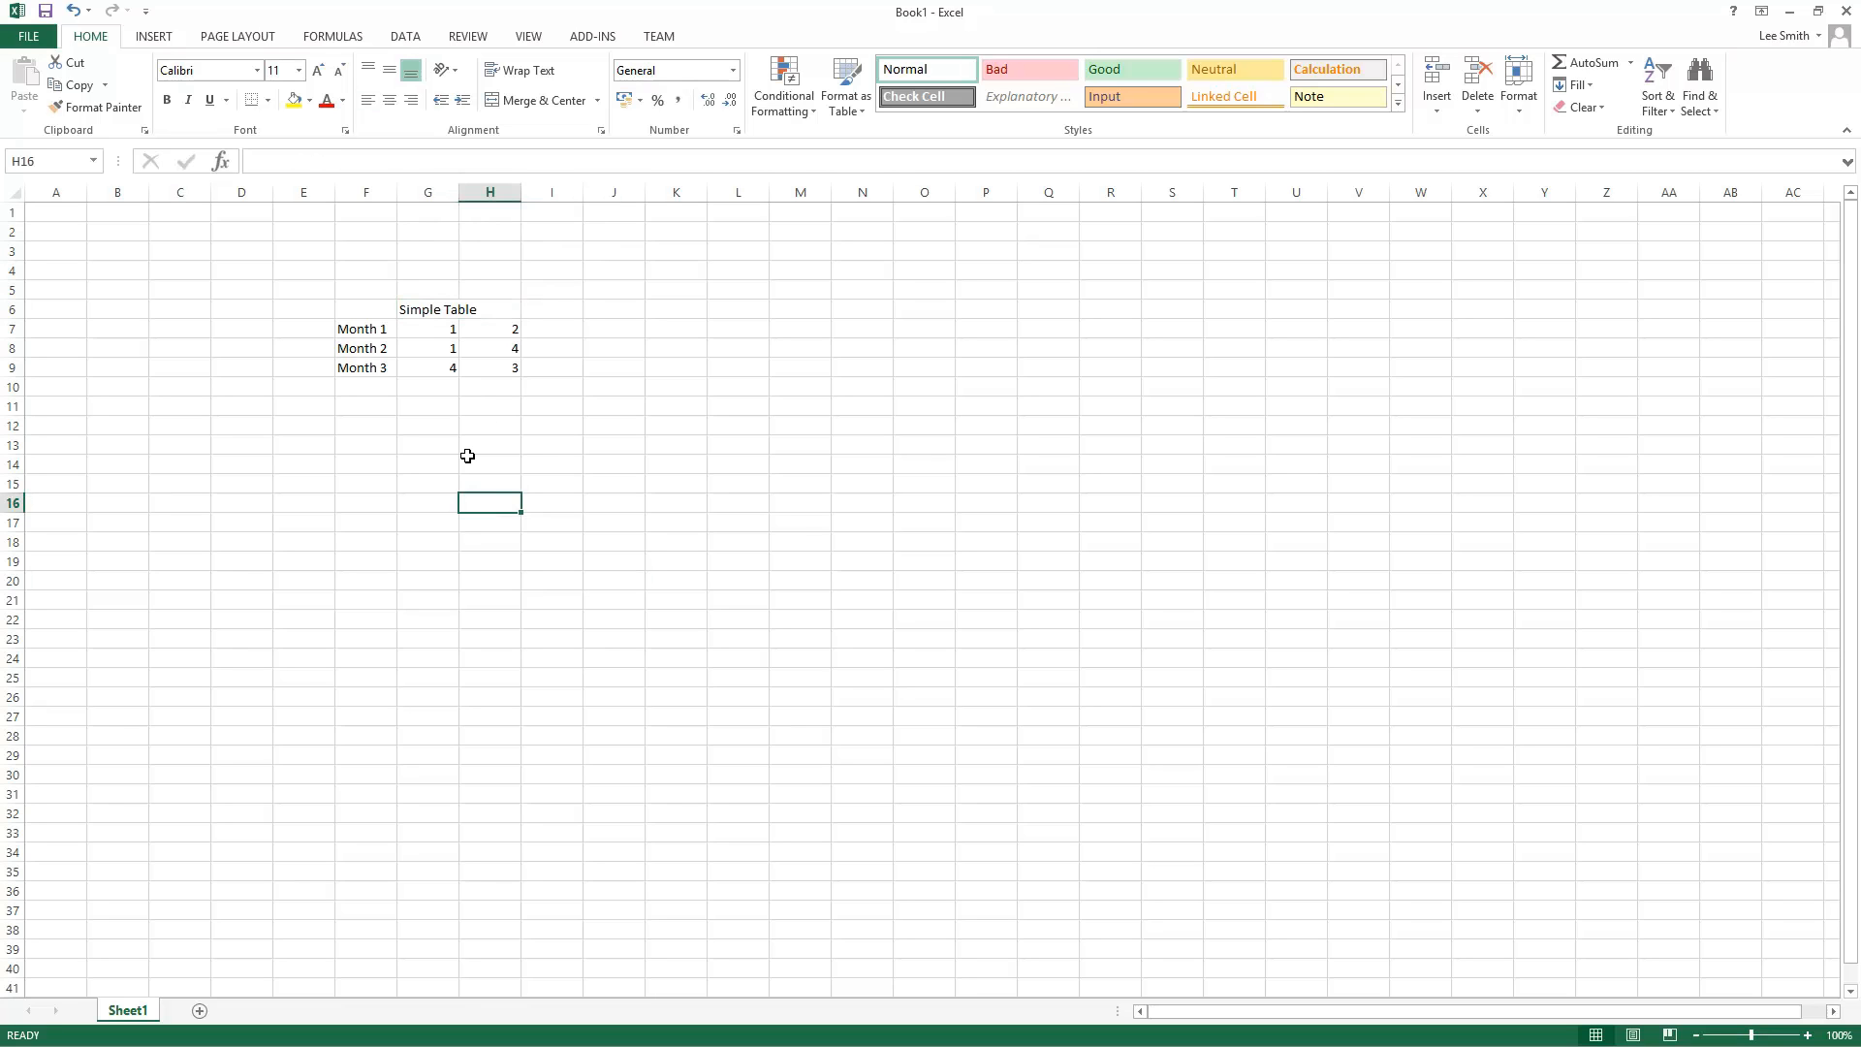
# Step: Try center, left and right alignment on the title cell, finishing with left alignment
pyautogui.click(432, 313)
pyautogui.click(388, 99)
pyautogui.click(369, 99)
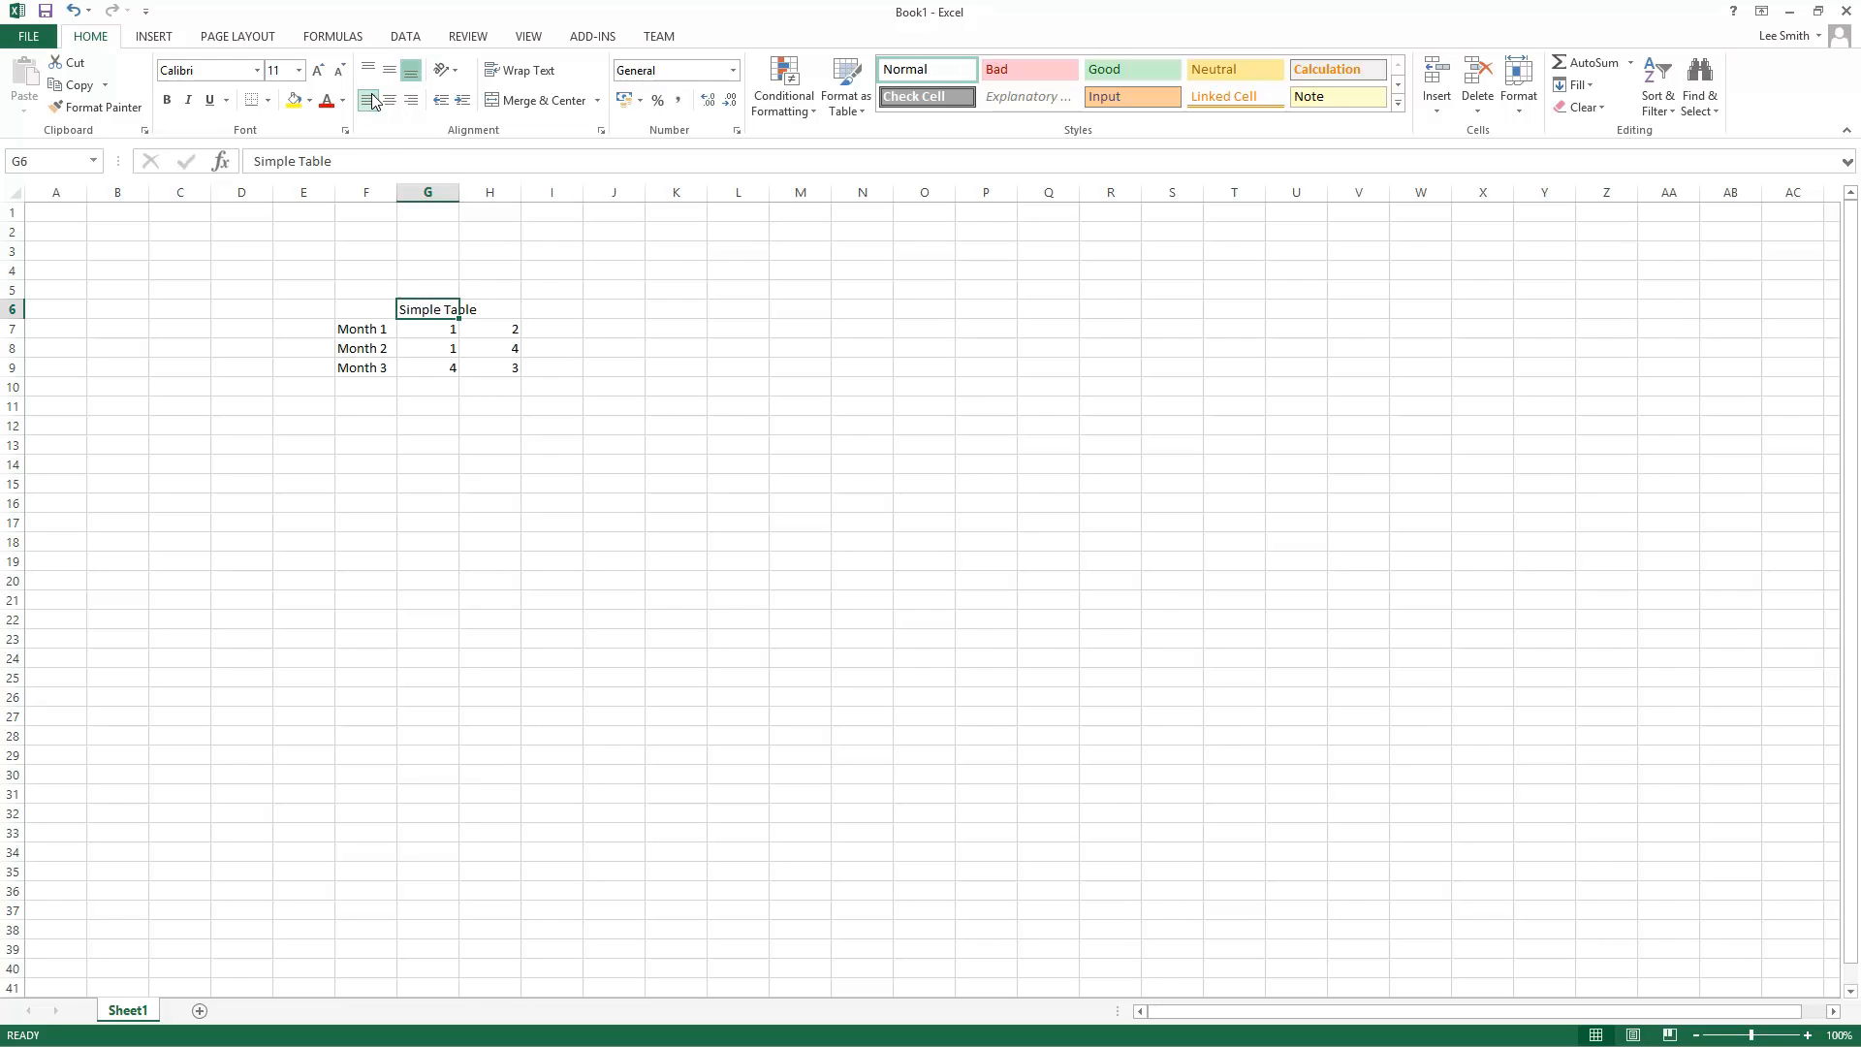
pyautogui.click(411, 102)
pyautogui.click(368, 101)
# Step: Merge and center the Simple Table title across G6 and H6
pyautogui.moveTo(432, 310); pyautogui.dragTo(489, 311)
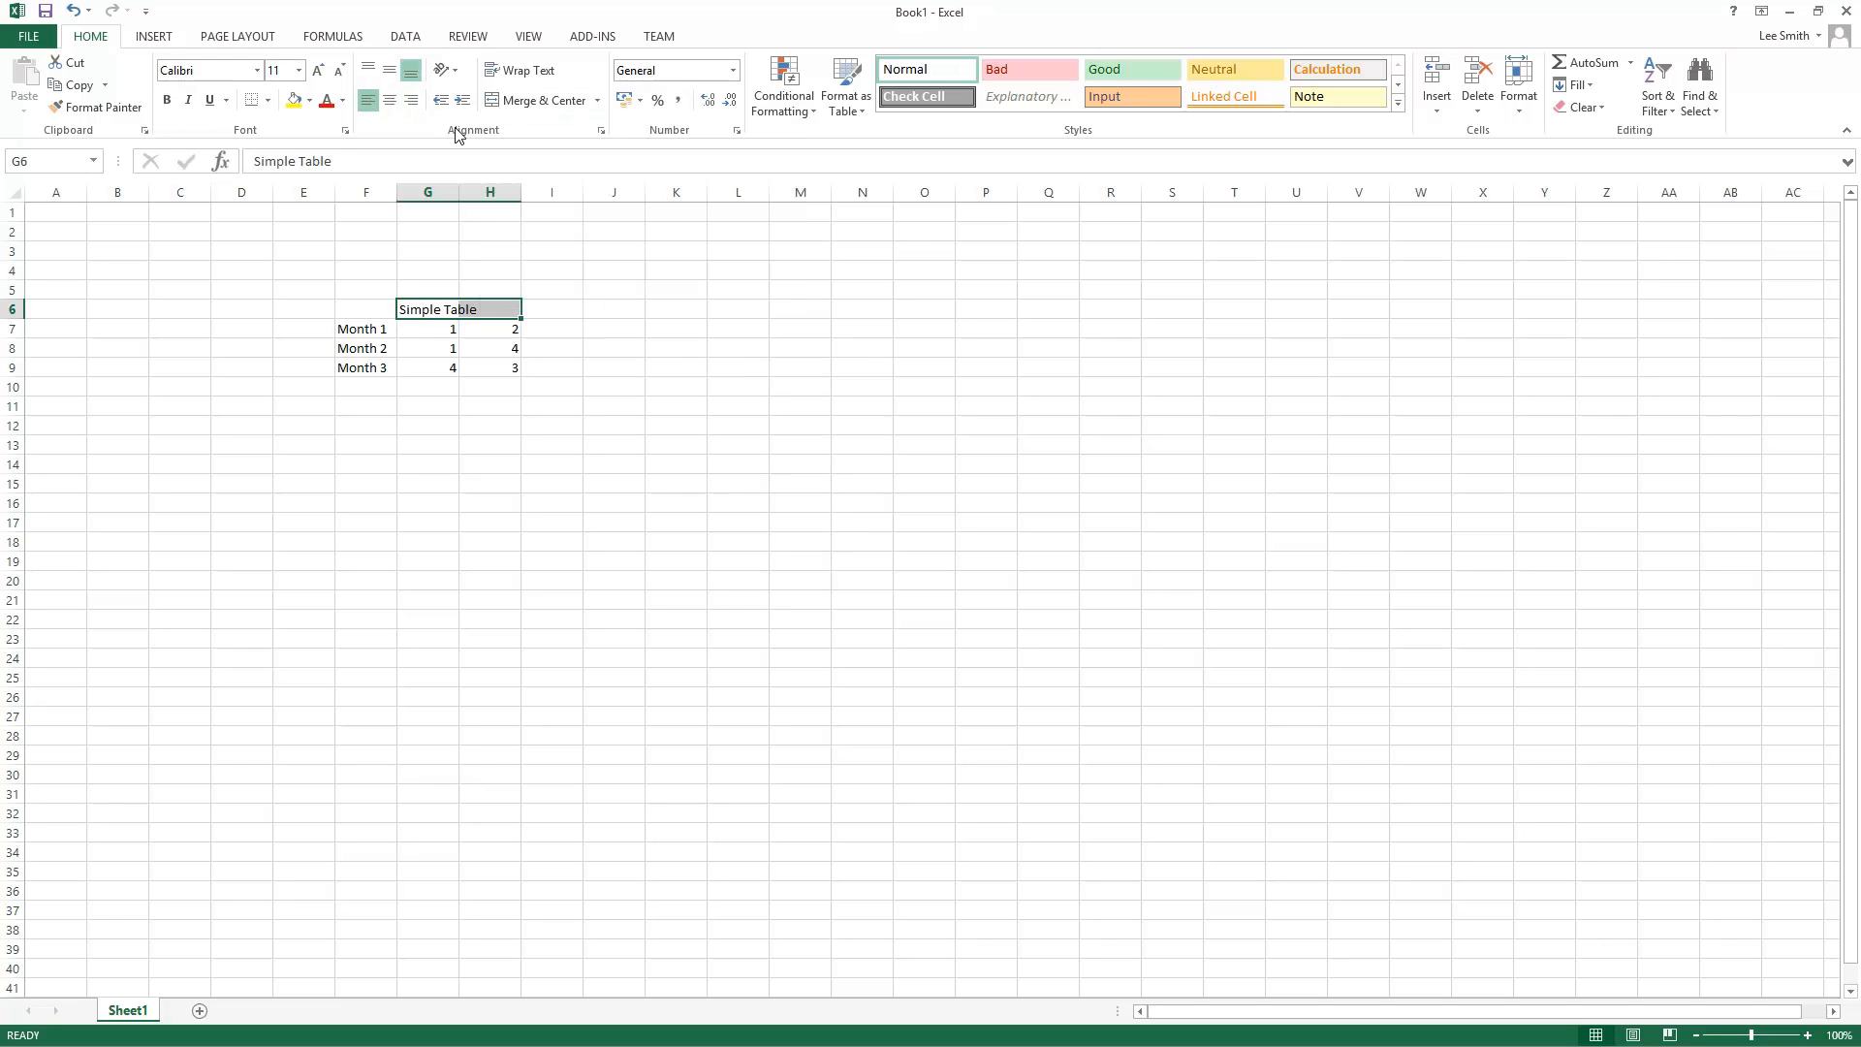
pyautogui.click(531, 101)
pyautogui.click(570, 491)
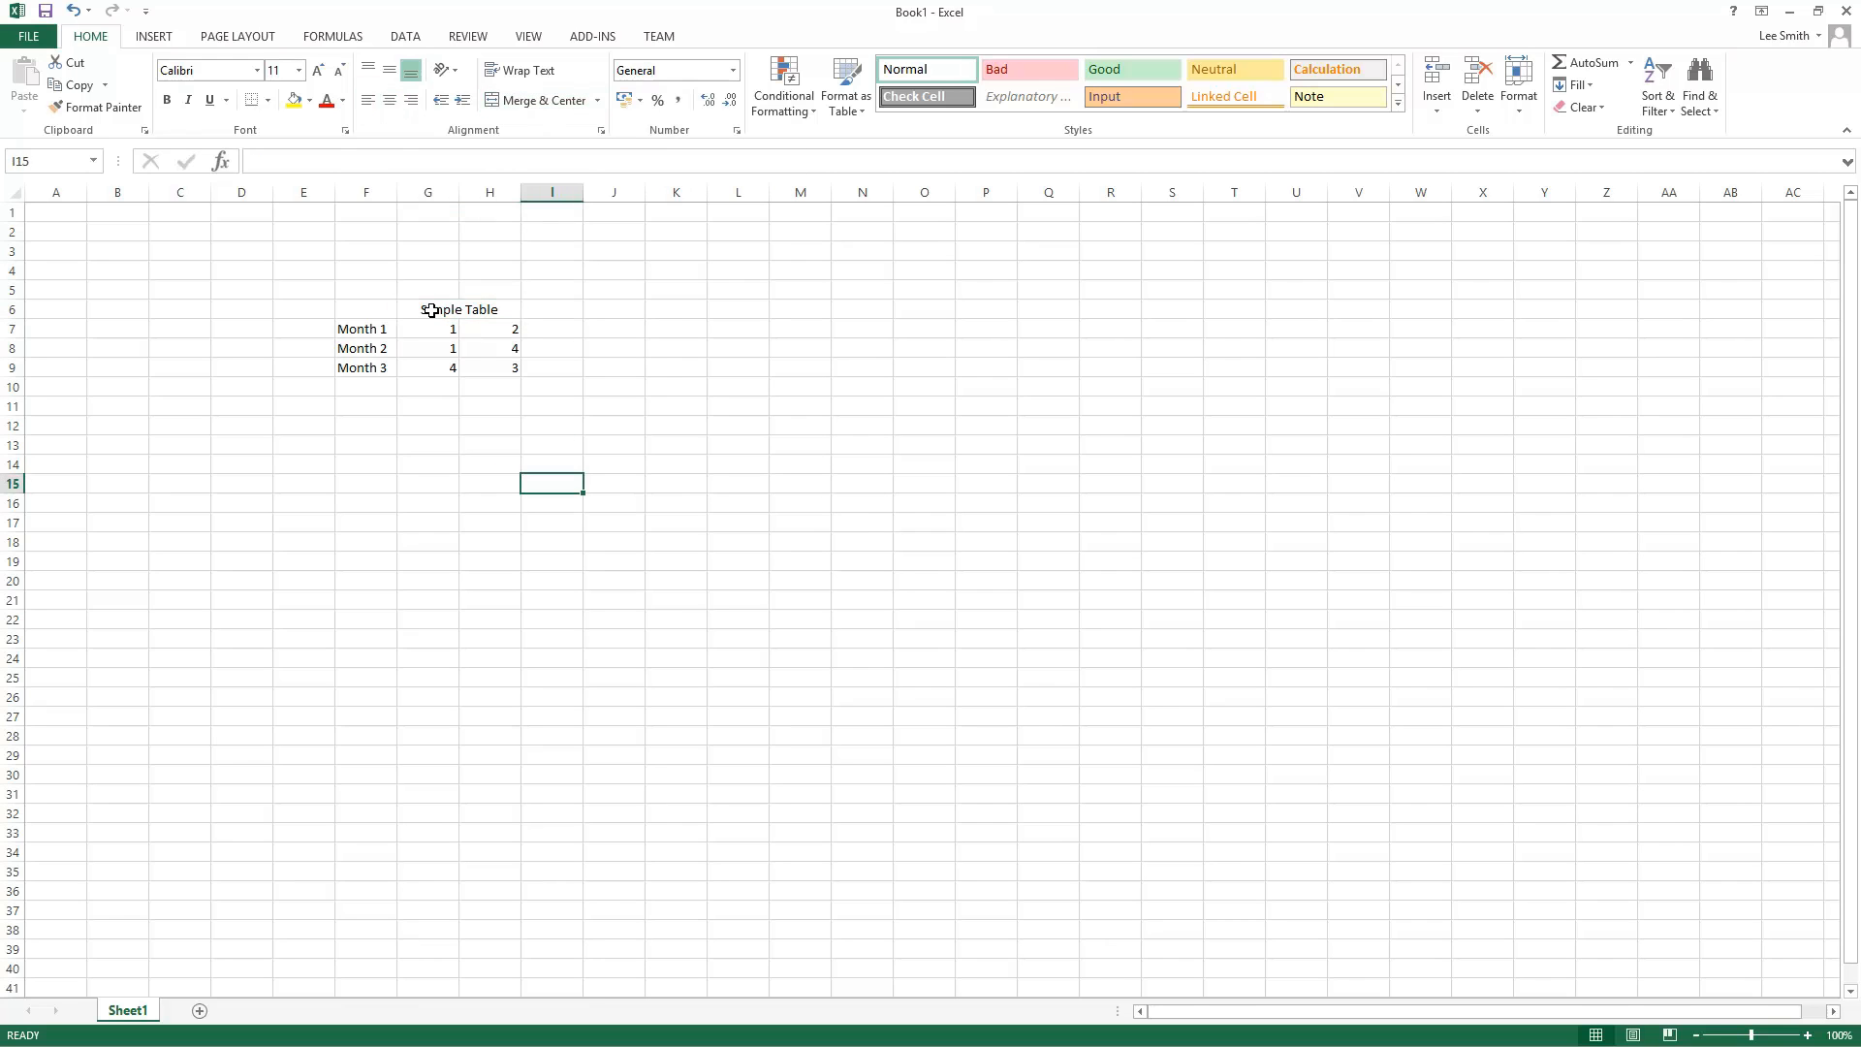
# Step: Add a third data column with the values 5, 6 and 2 in I7 to I9
pyautogui.click(432, 310)
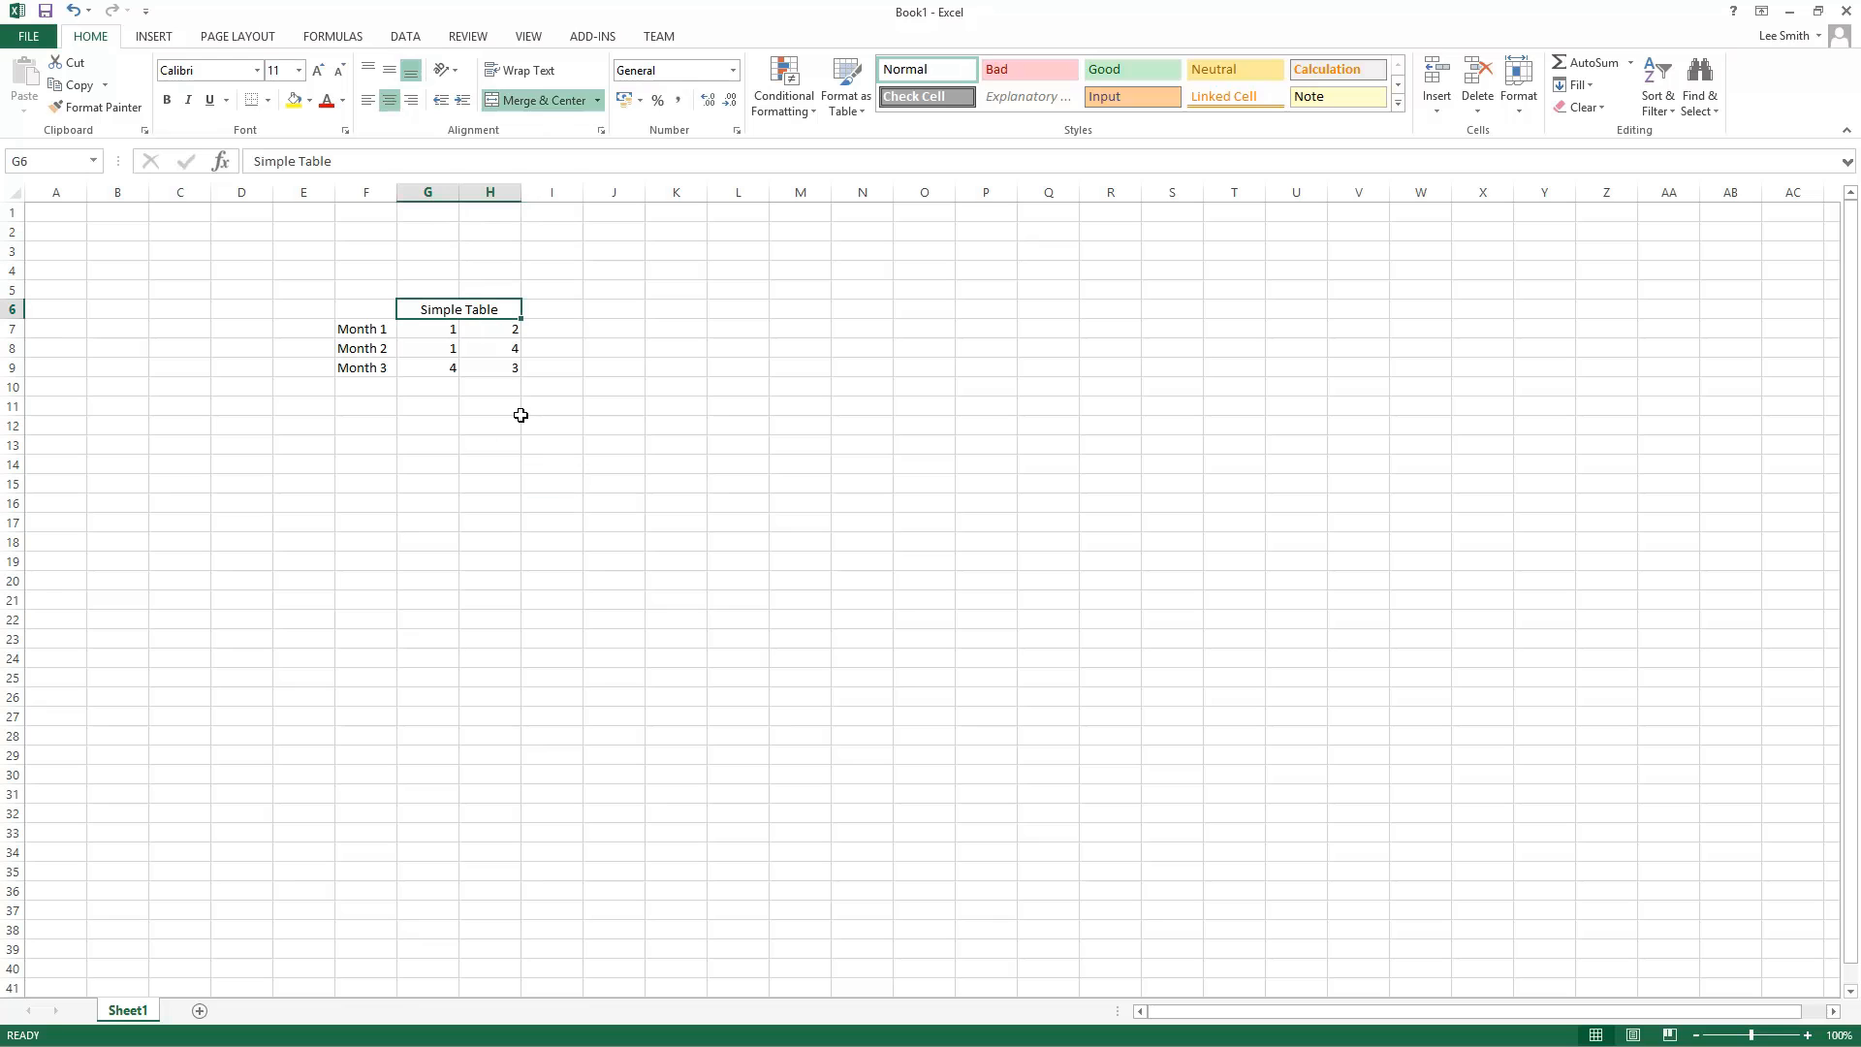
pyautogui.click(506, 490)
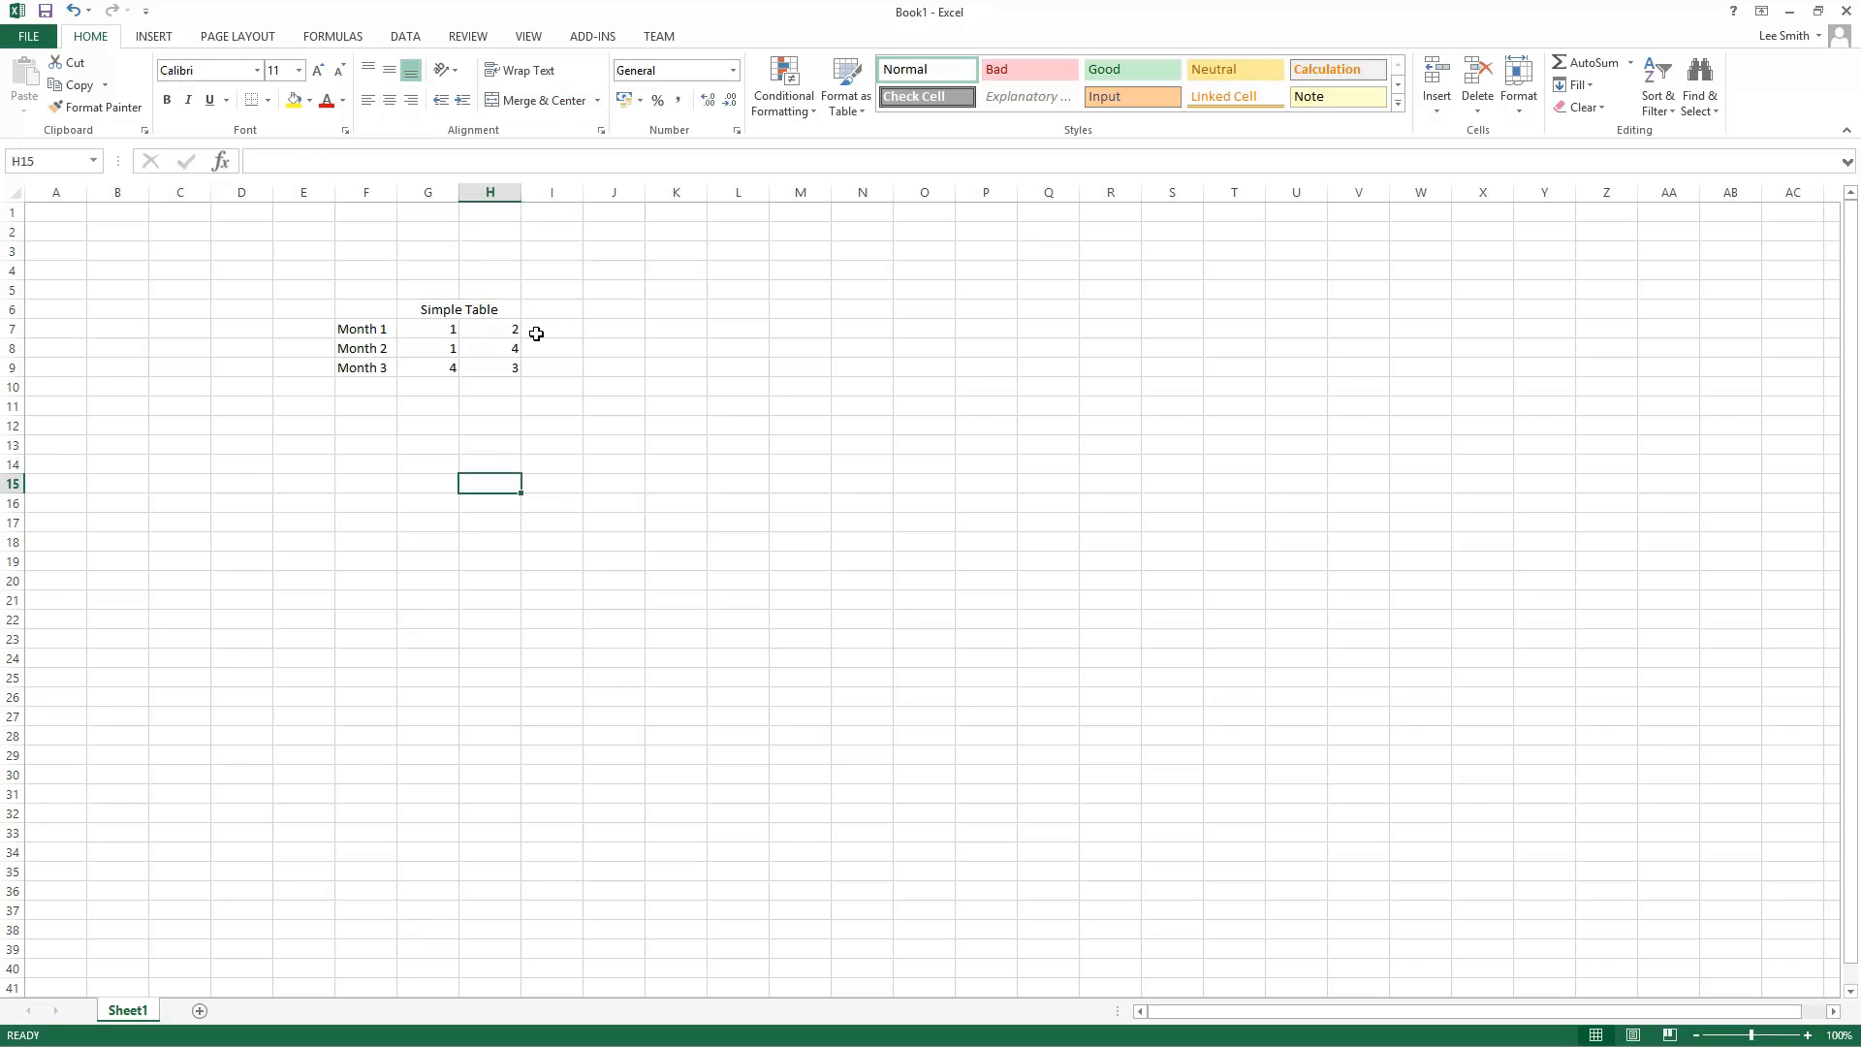
pyautogui.click(552, 326)
pyautogui.write('5')
pyautogui.press('Return')
pyautogui.write('6')
pyautogui.press('Return')
pyautogui.write('2')
pyautogui.press('Return')
# Step: Merge and center the title across G6 to I6 instead
pyautogui.moveTo(443, 305); pyautogui.dragTo(546, 303)
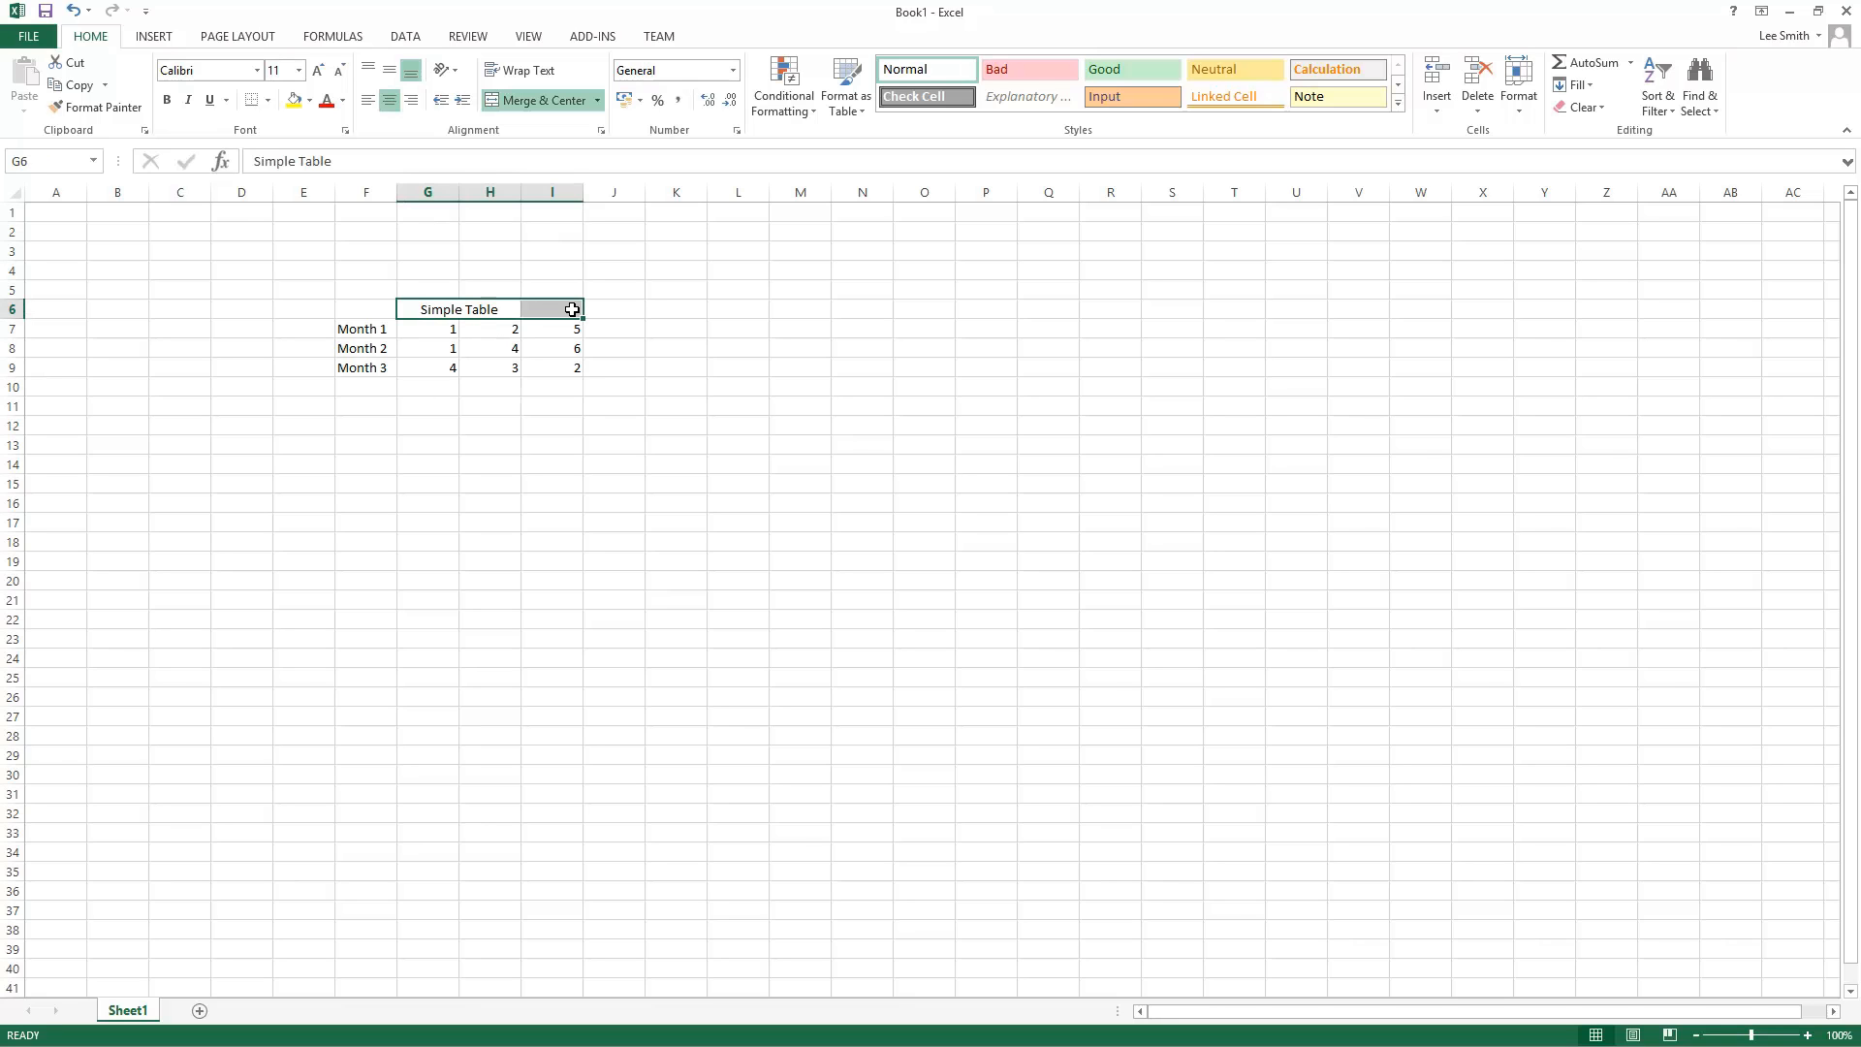
pyautogui.click(533, 100)
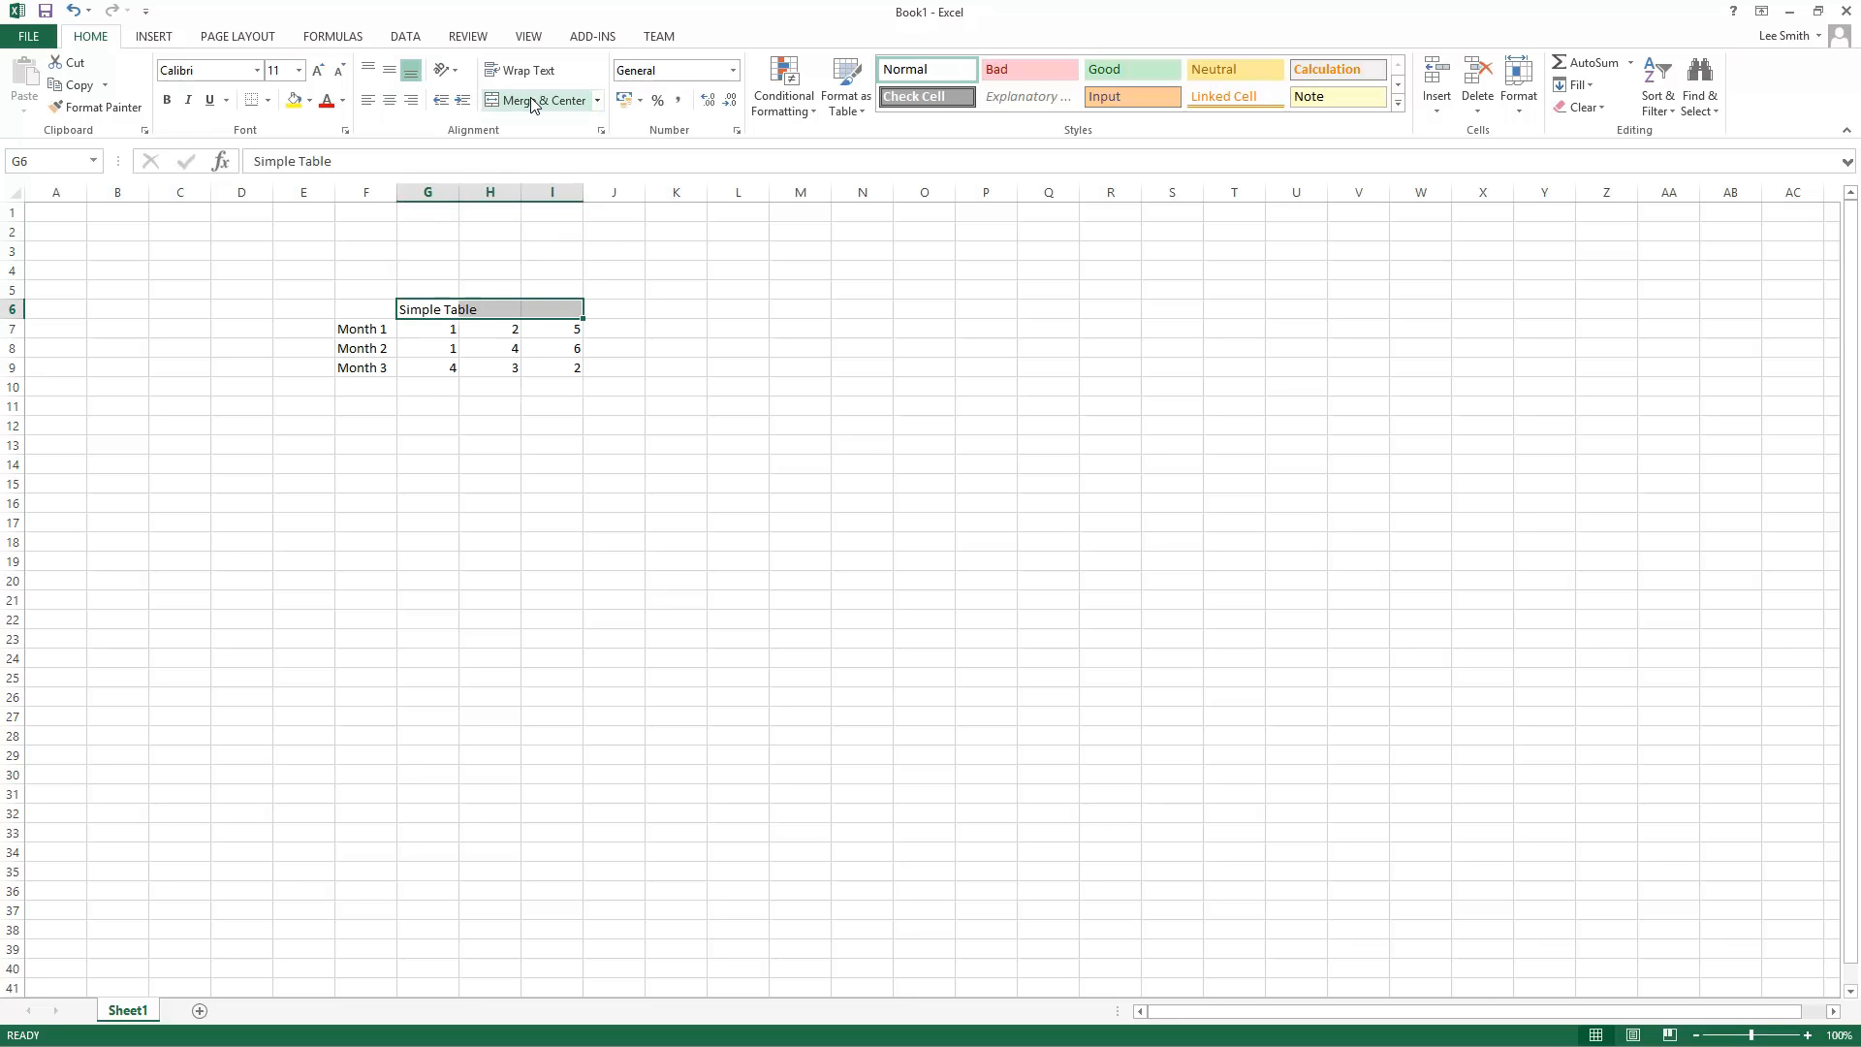
pyautogui.click(532, 101)
pyautogui.click(685, 602)
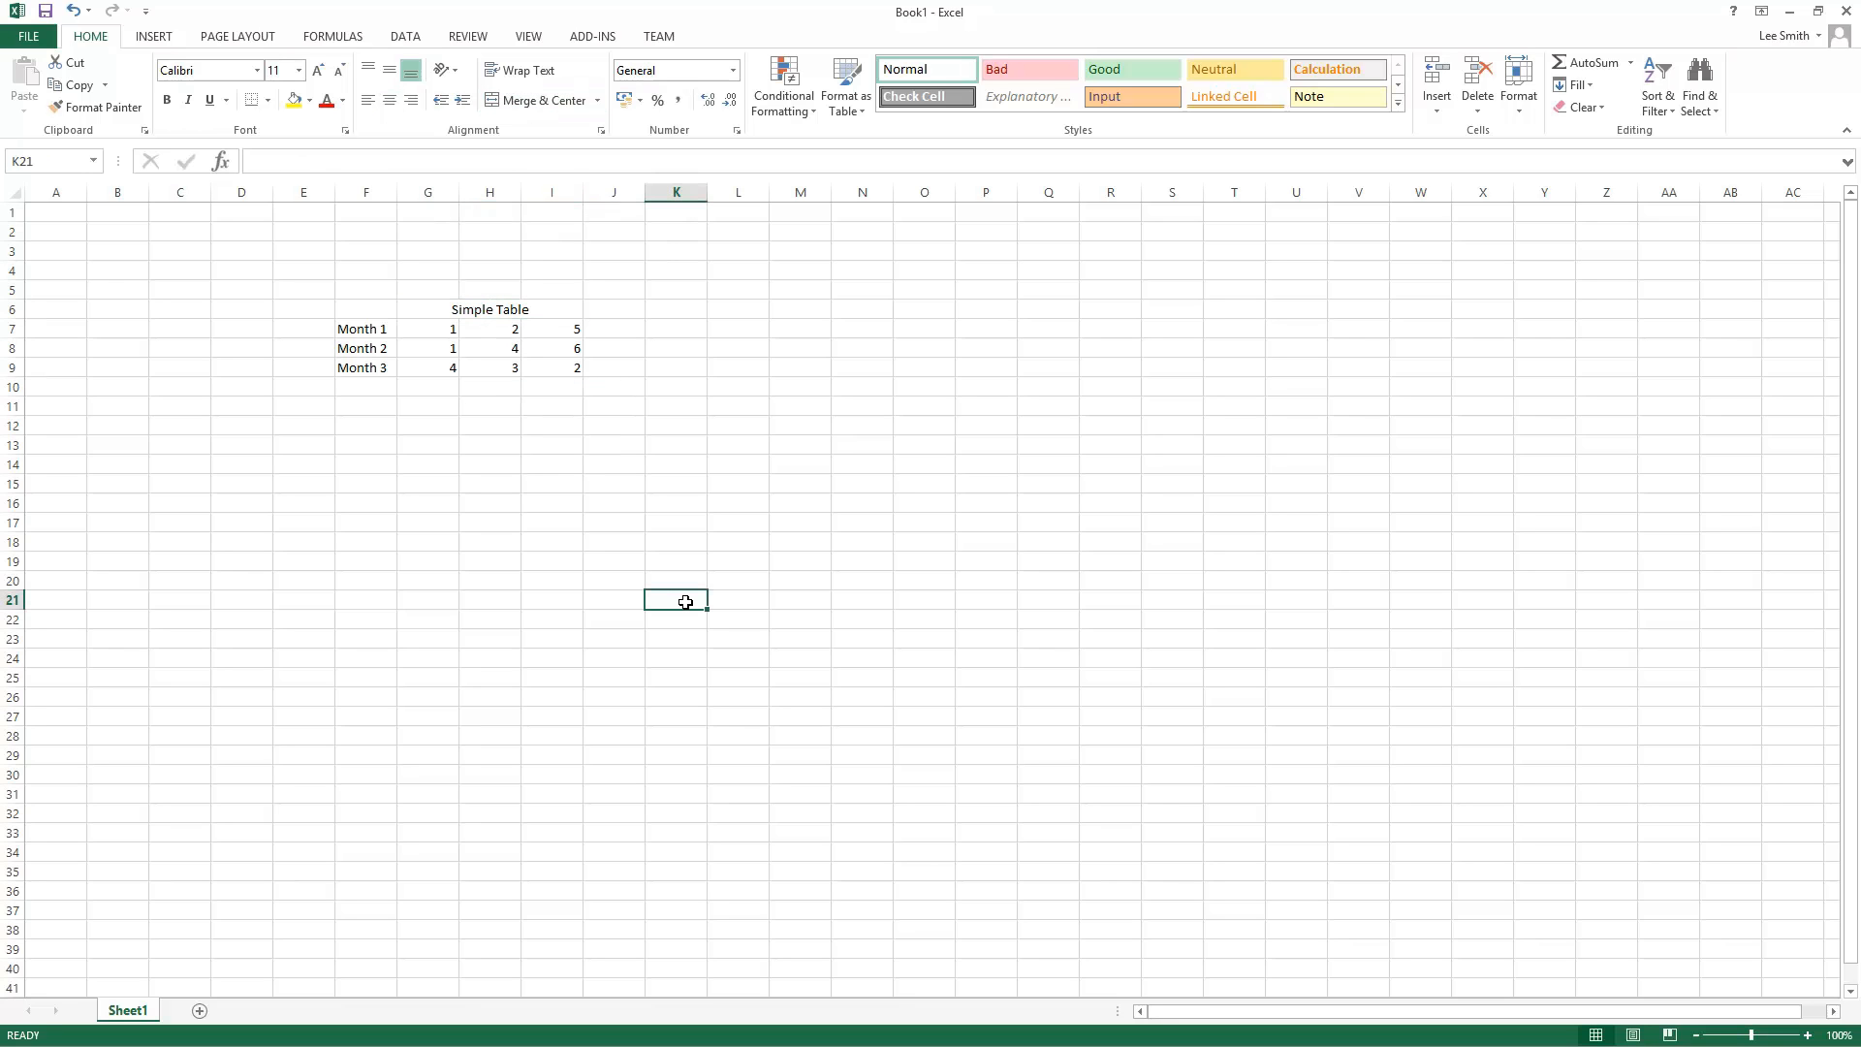
# Step: Unmerge the title cells in row 6
pyautogui.click(466, 309)
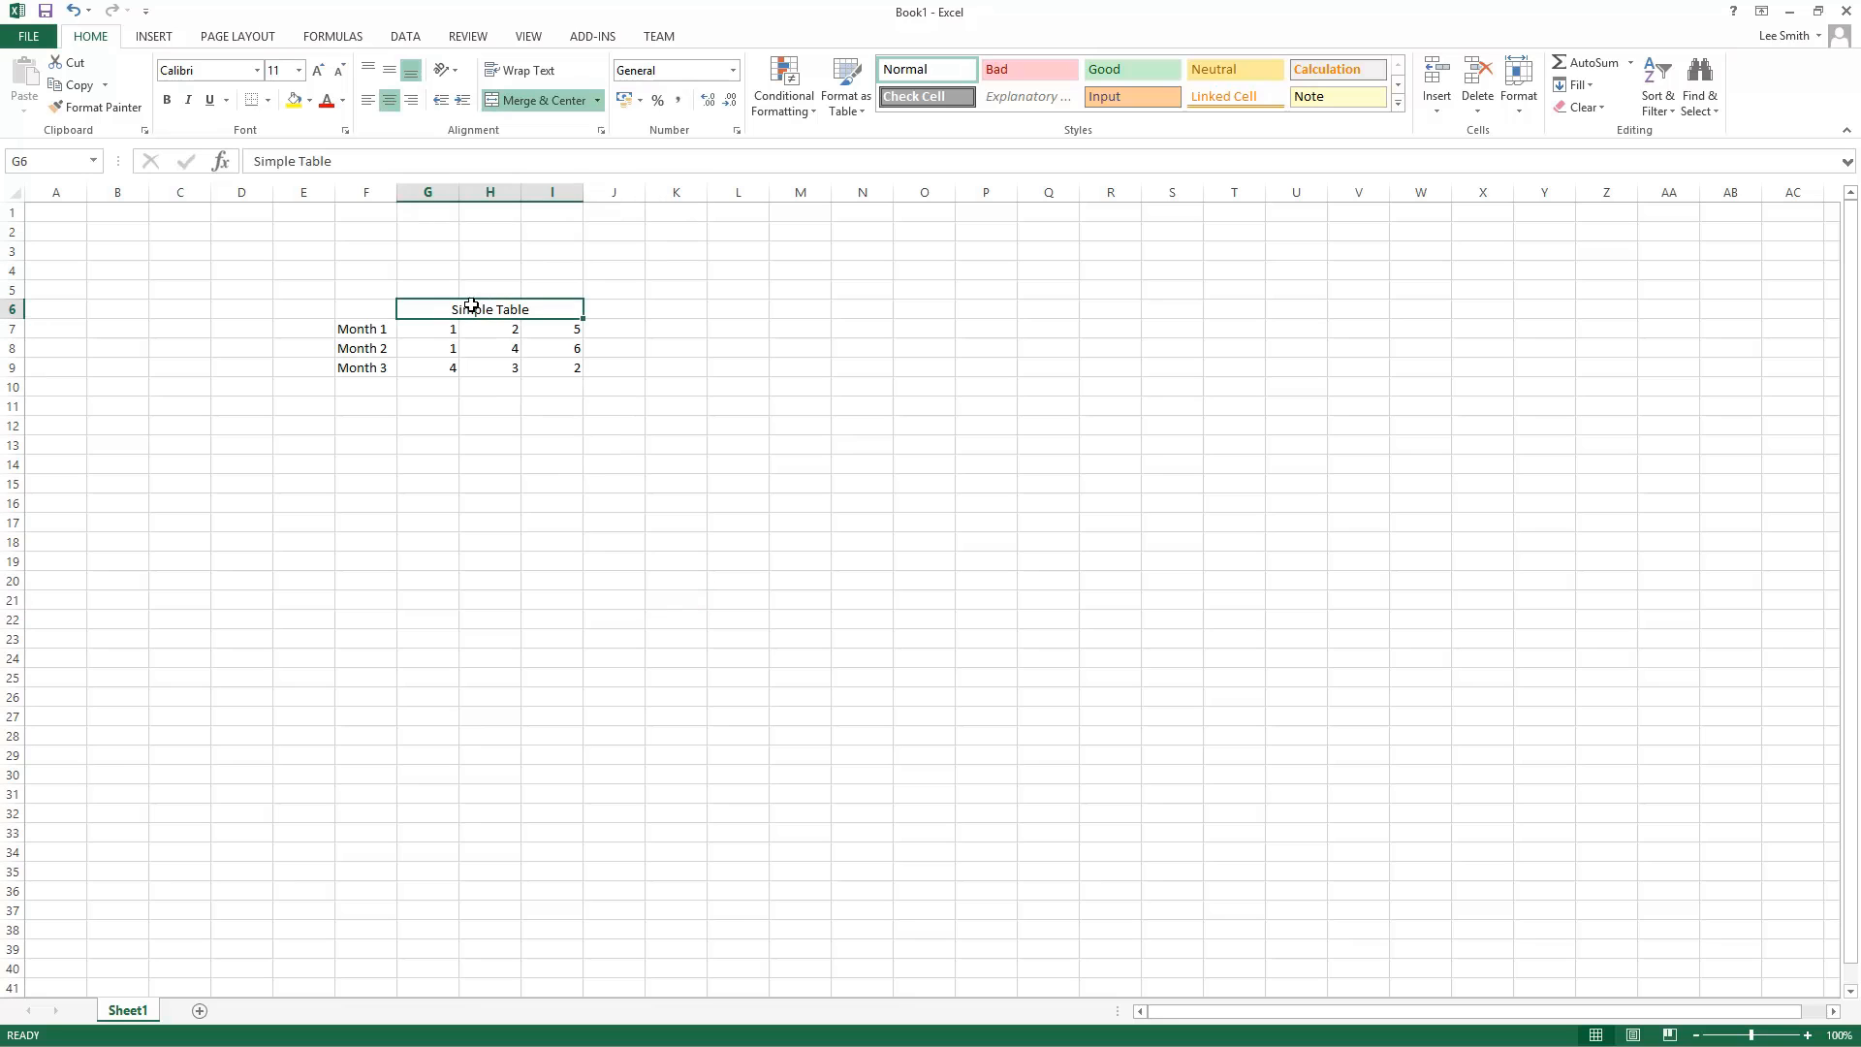
pyautogui.click(598, 101)
pyautogui.click(582, 196)
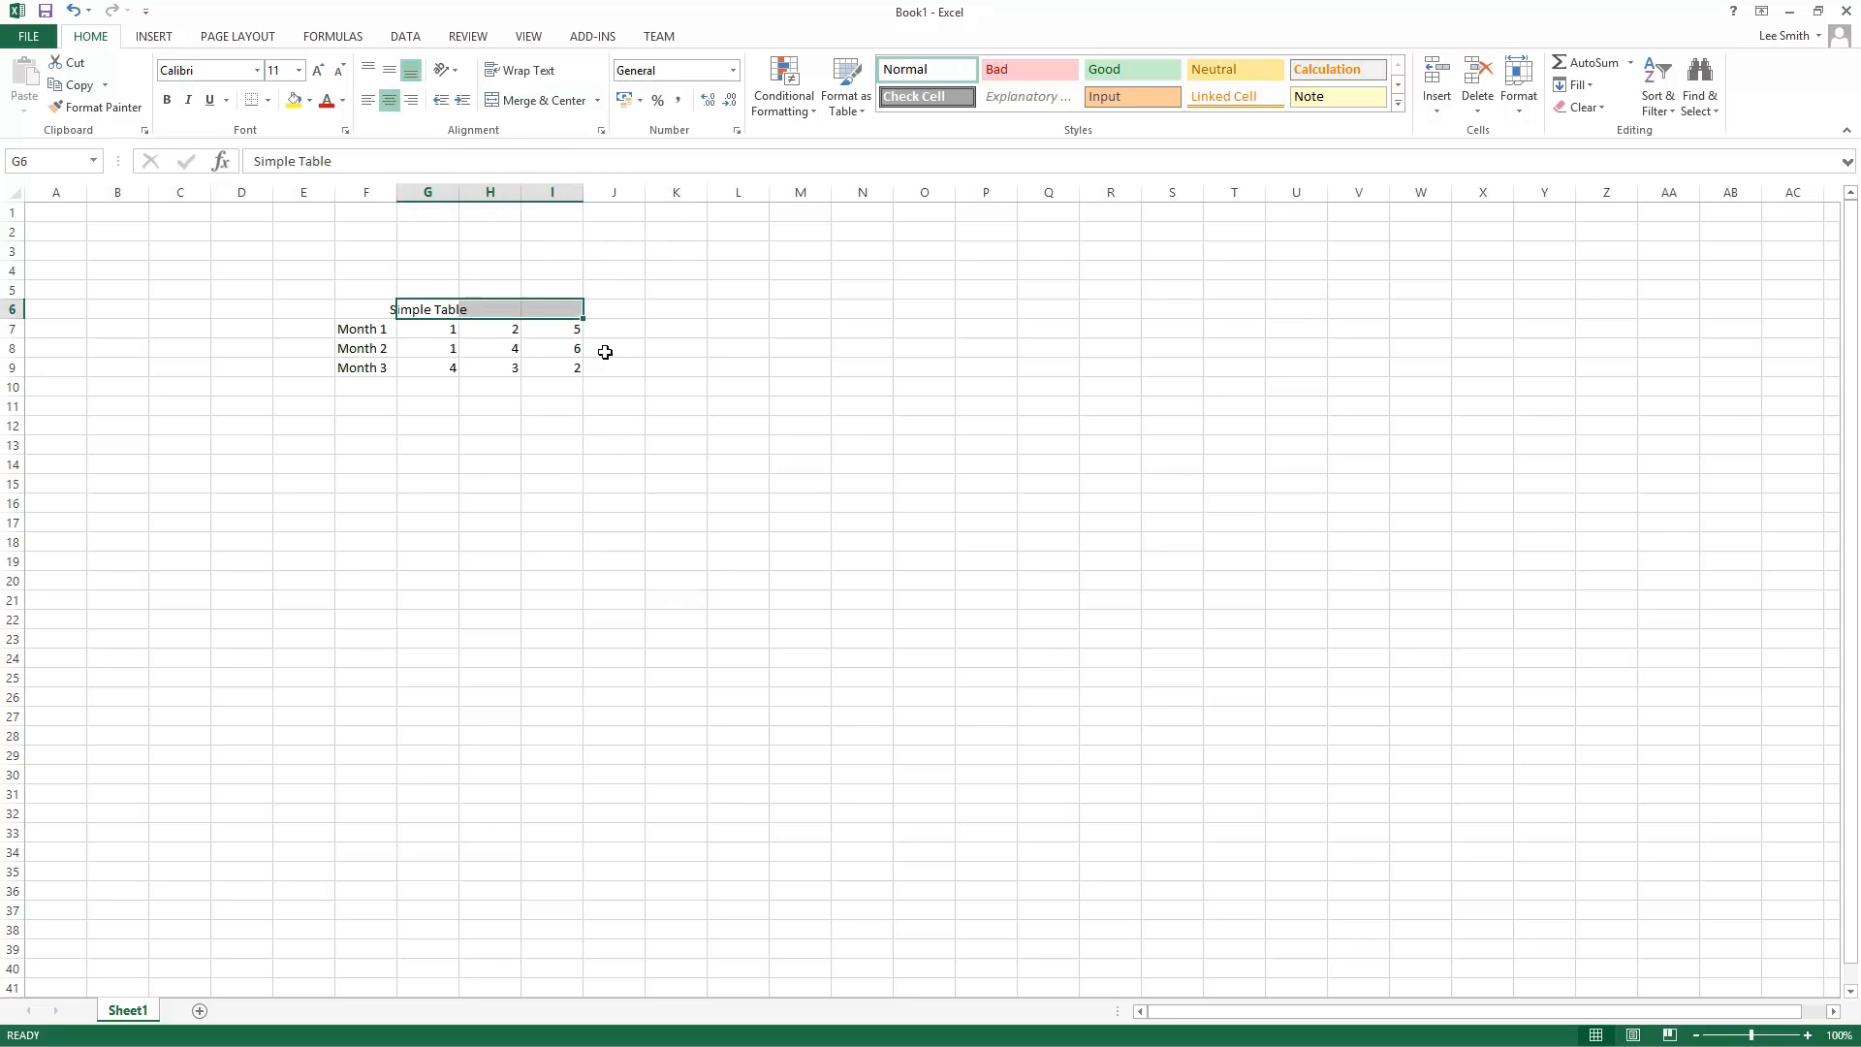
pyautogui.click(620, 388)
pyautogui.click(424, 308)
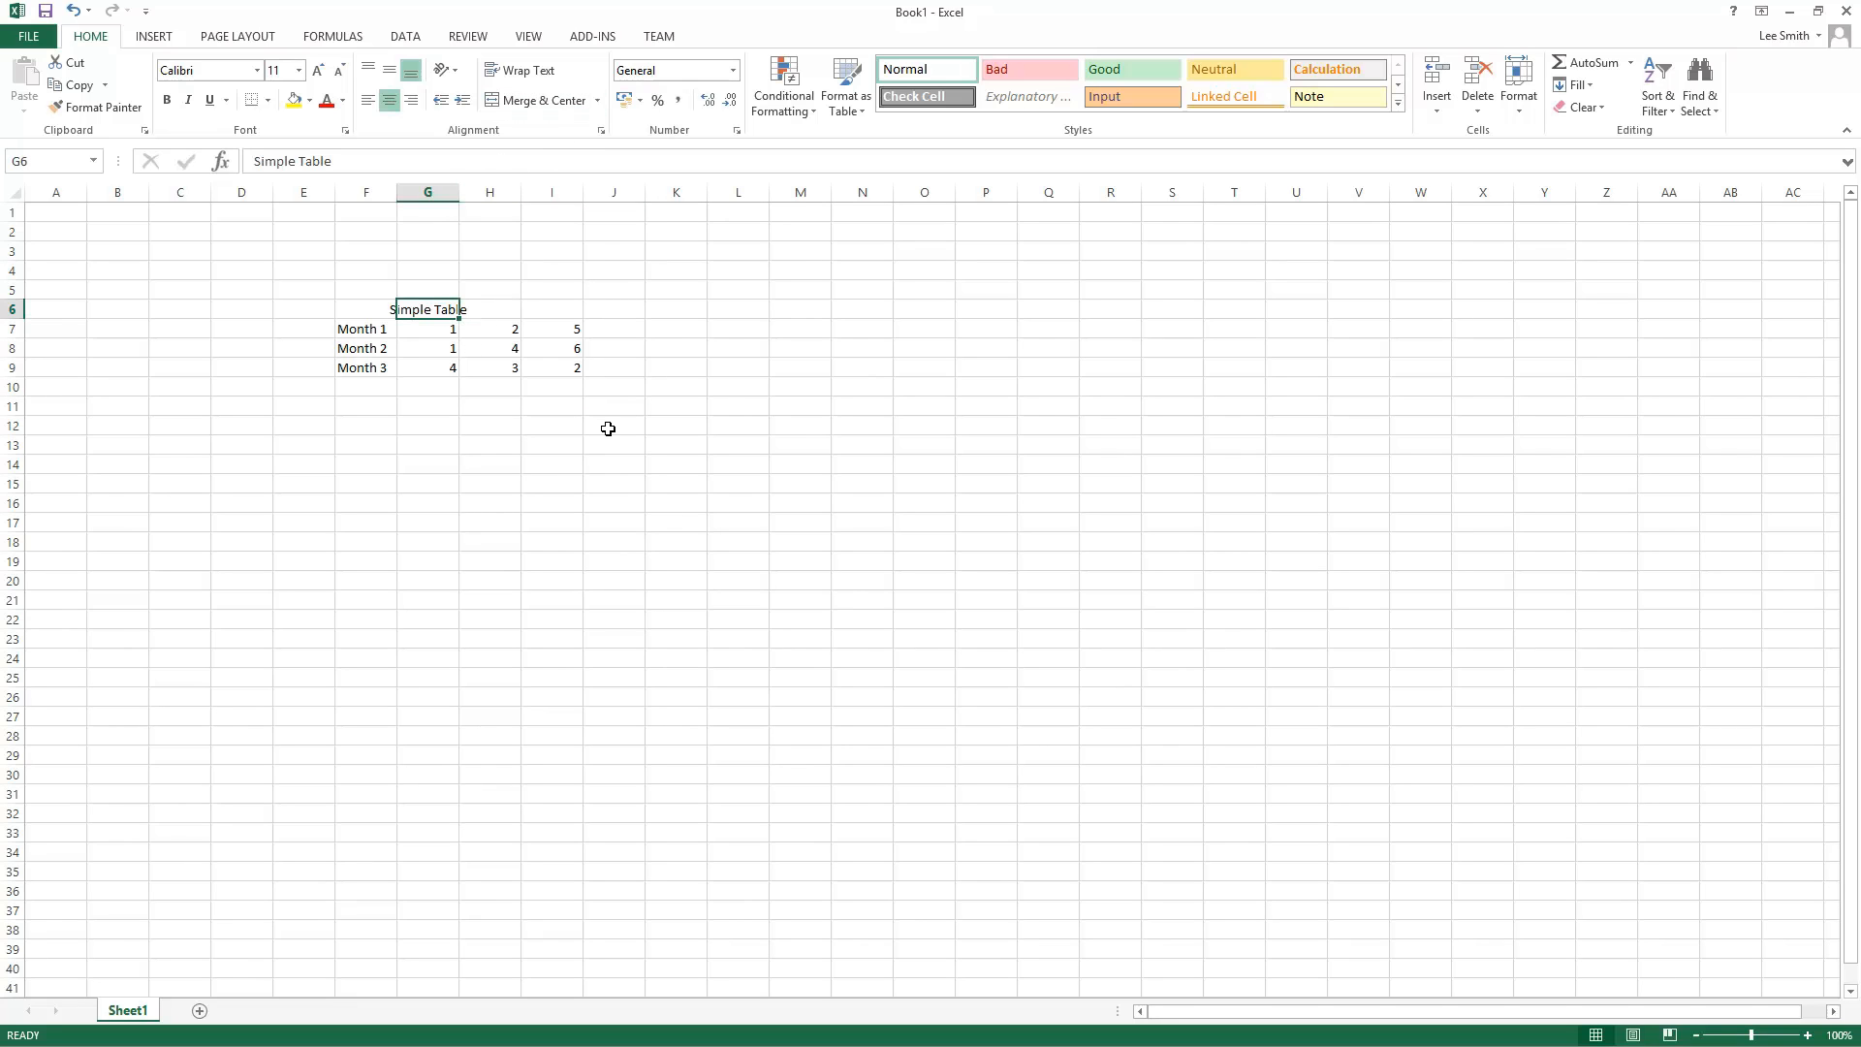
# Step: Merge G6 to I6 using Merge Across, then using Merge Cells
pyautogui.moveTo(417, 306); pyautogui.dragTo(540, 305)
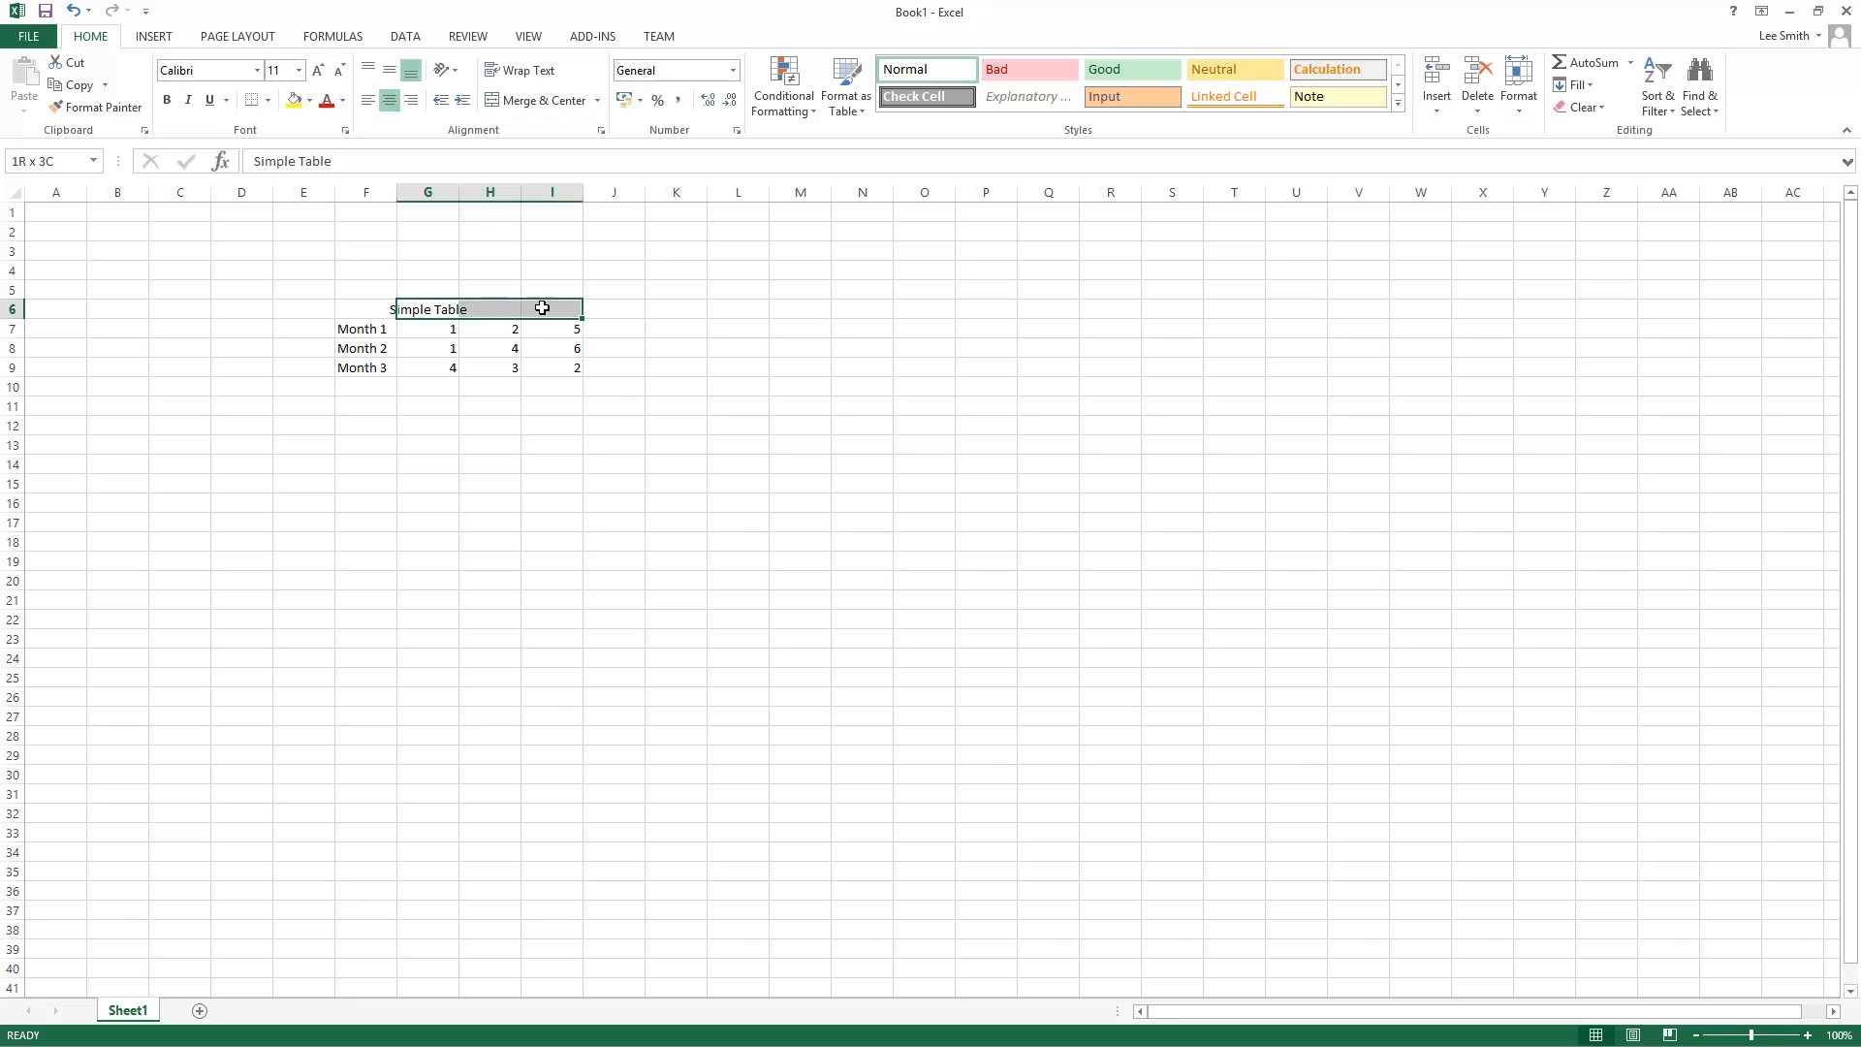
pyautogui.click(599, 102)
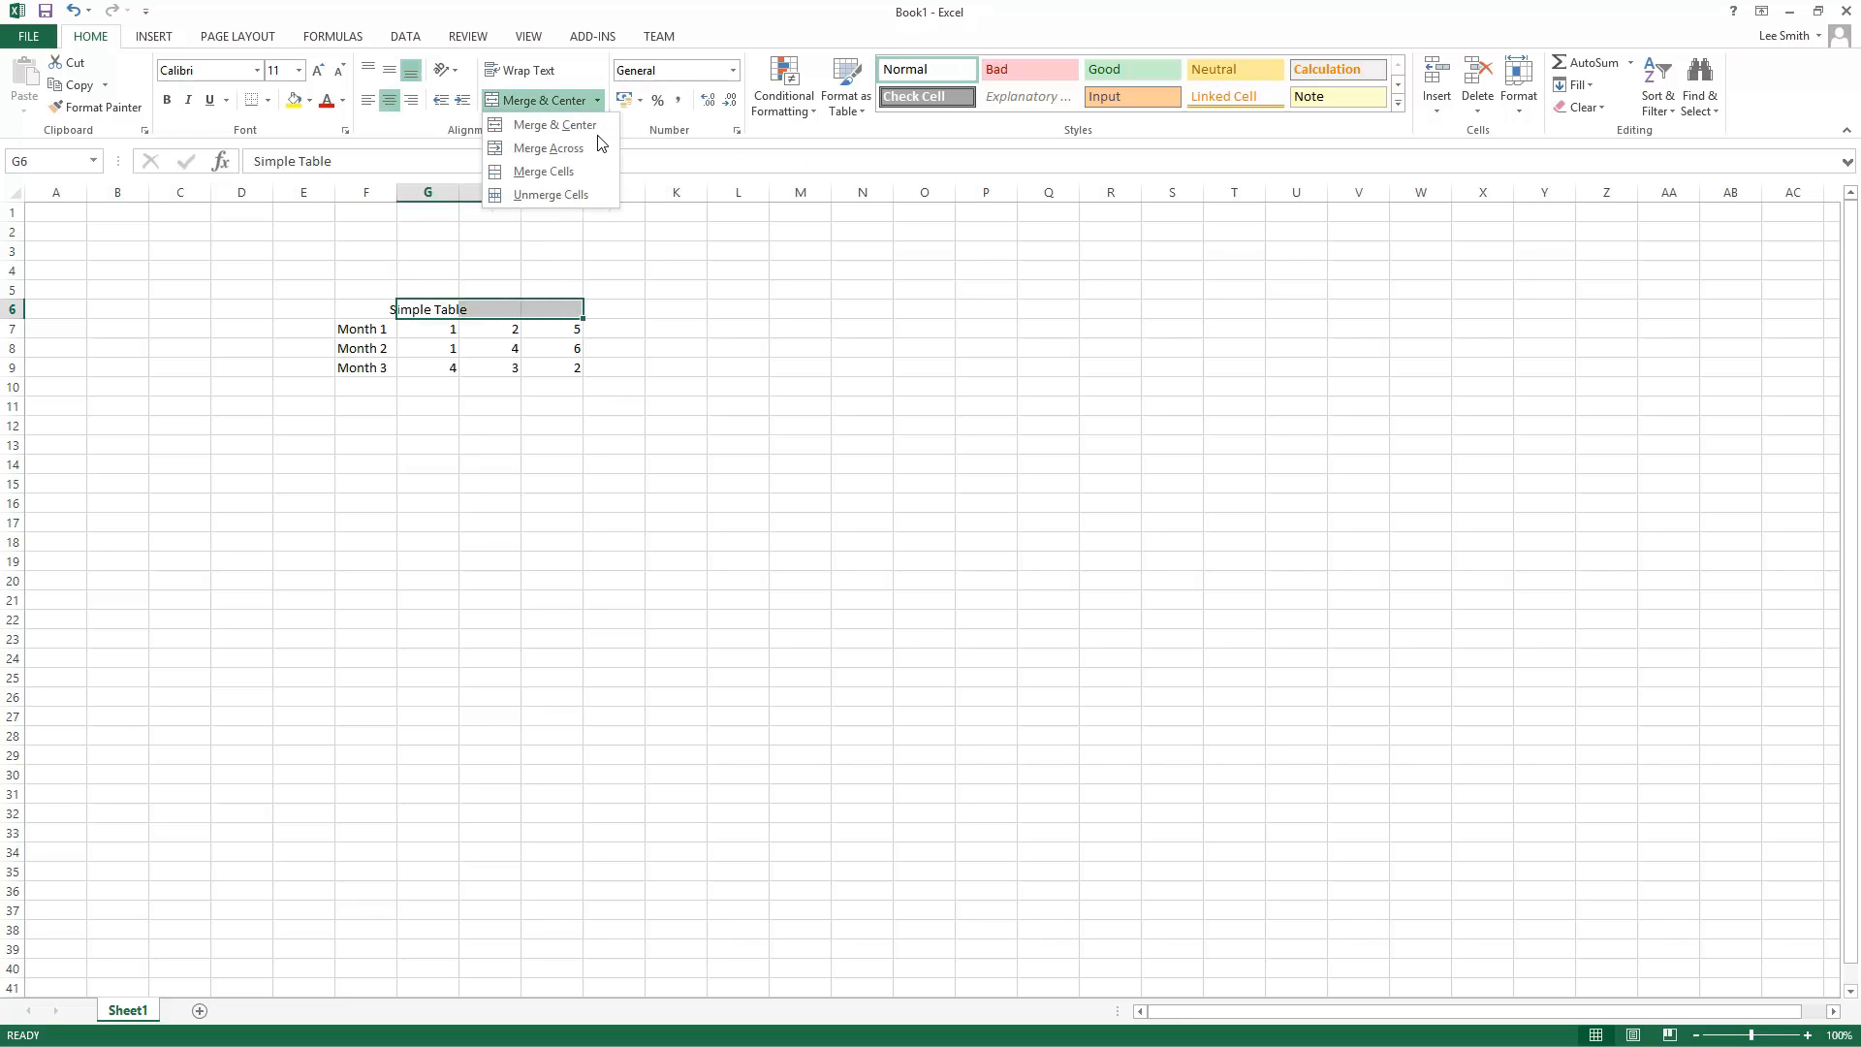
pyautogui.click(596, 153)
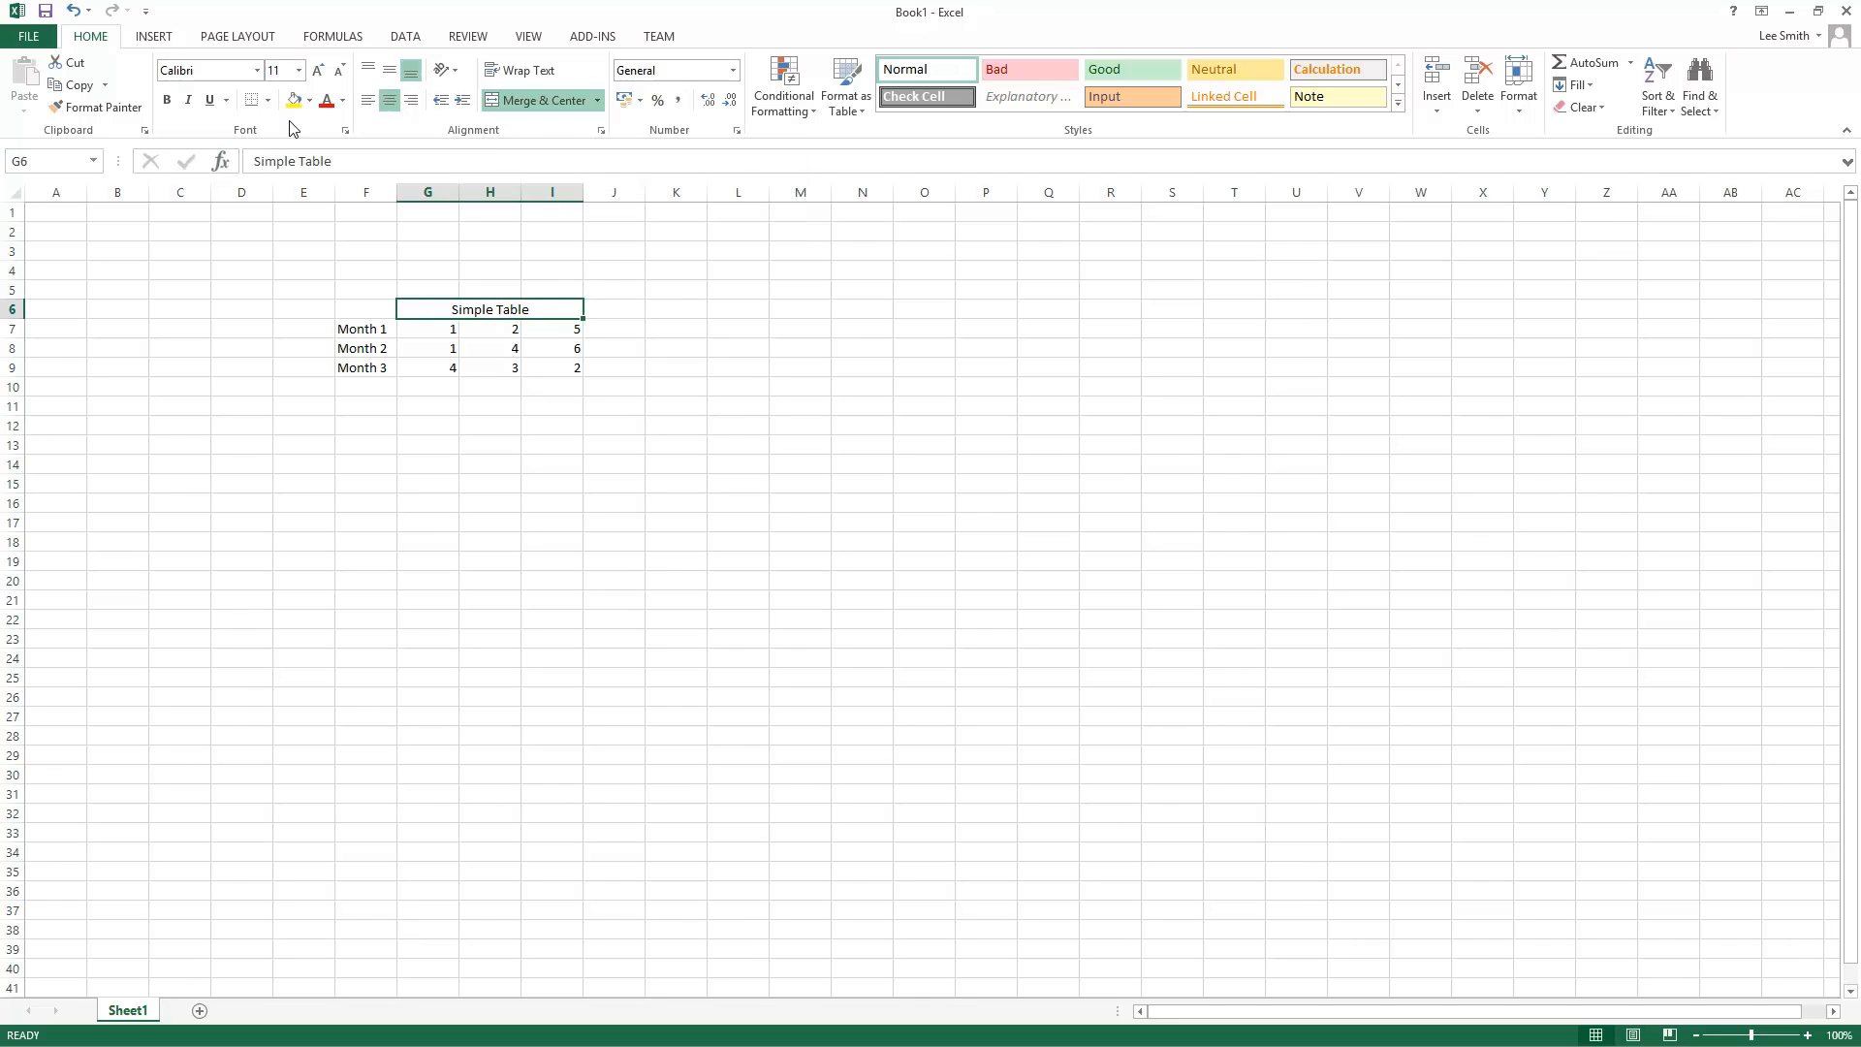
pyautogui.click(597, 101)
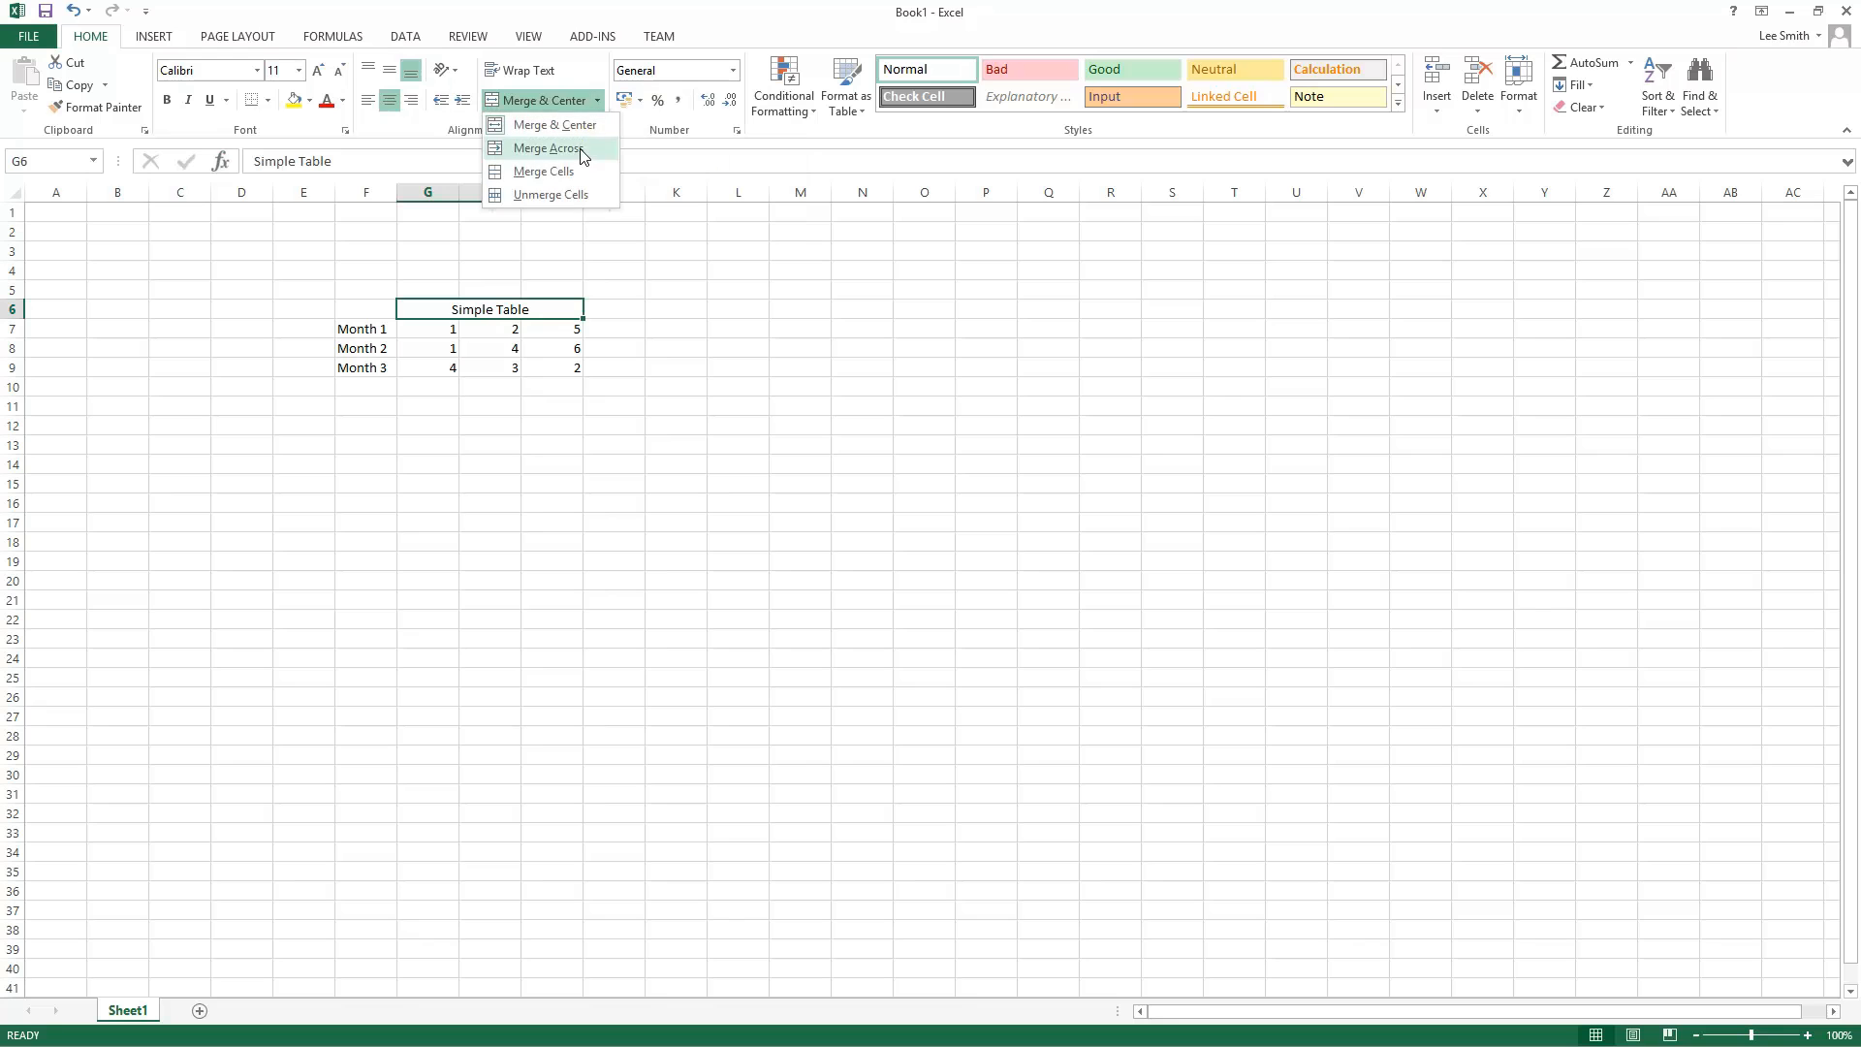
pyautogui.click(578, 170)
pyautogui.click(556, 467)
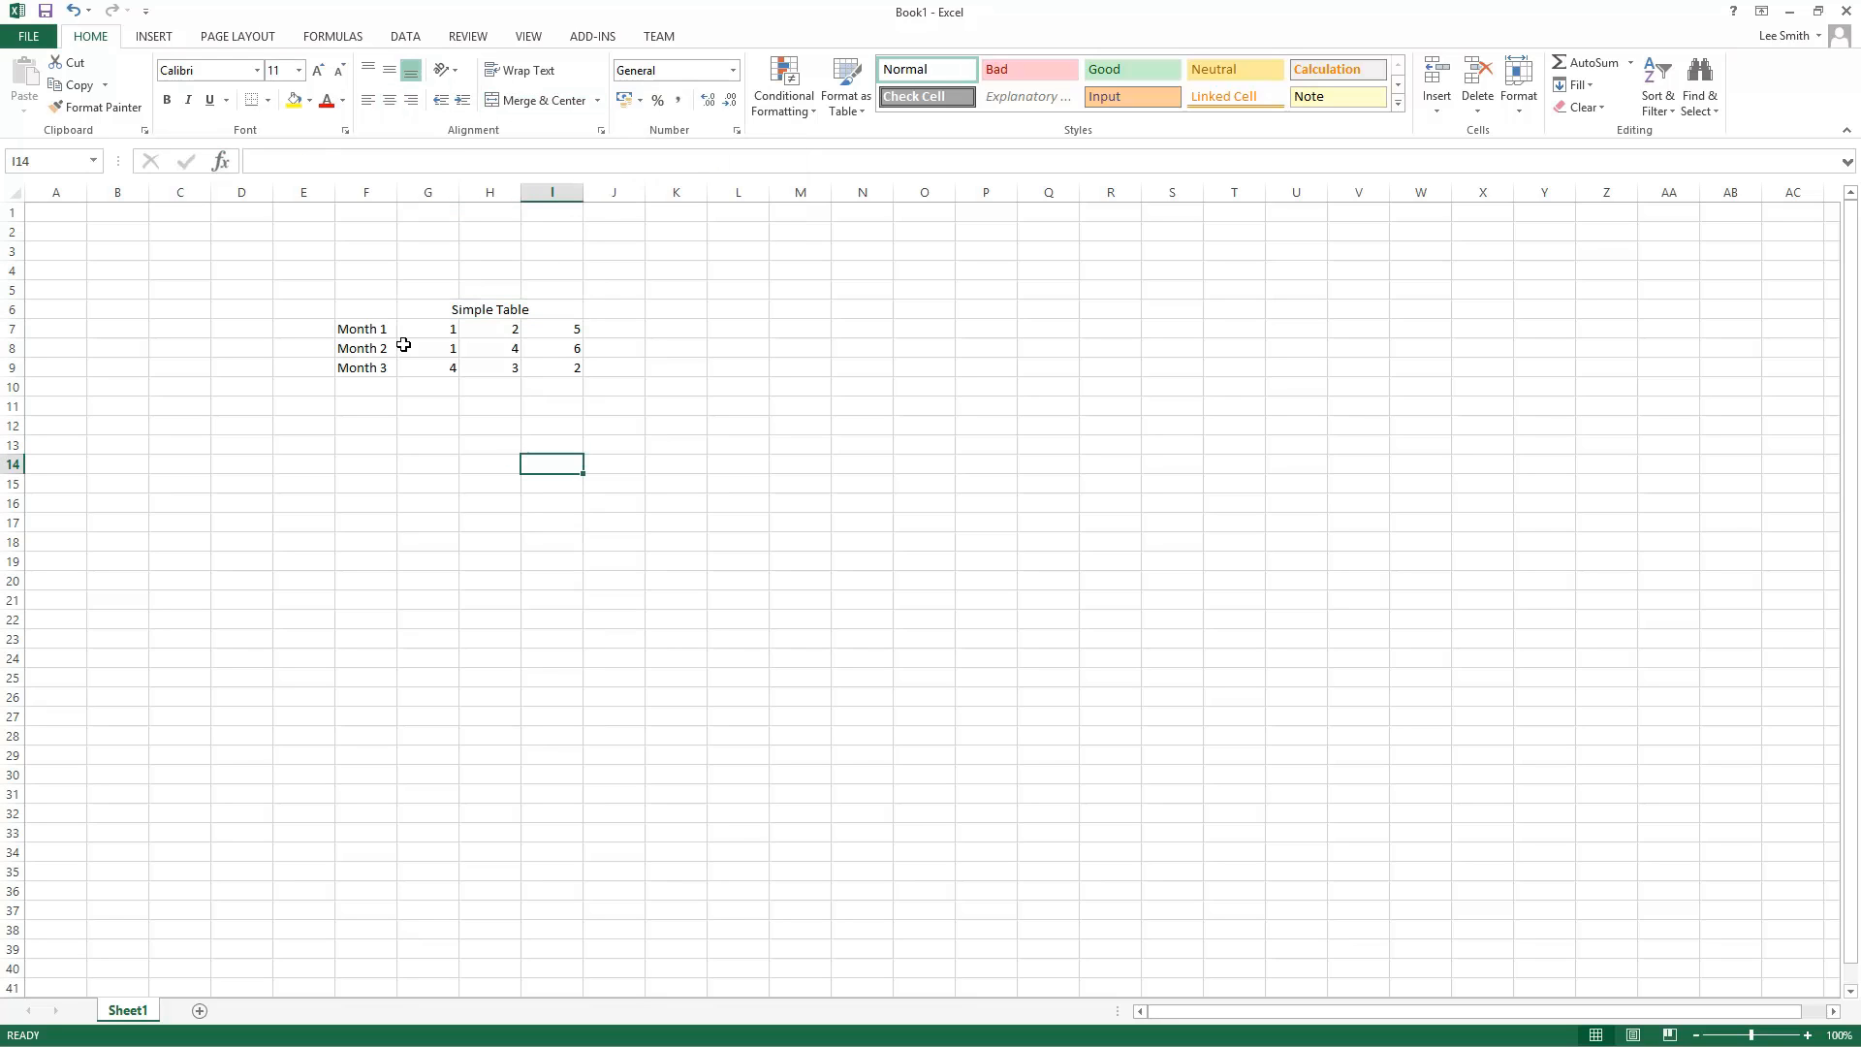
# Step: Clear the title text and unmerge G6 to I6
pyautogui.click(441, 310)
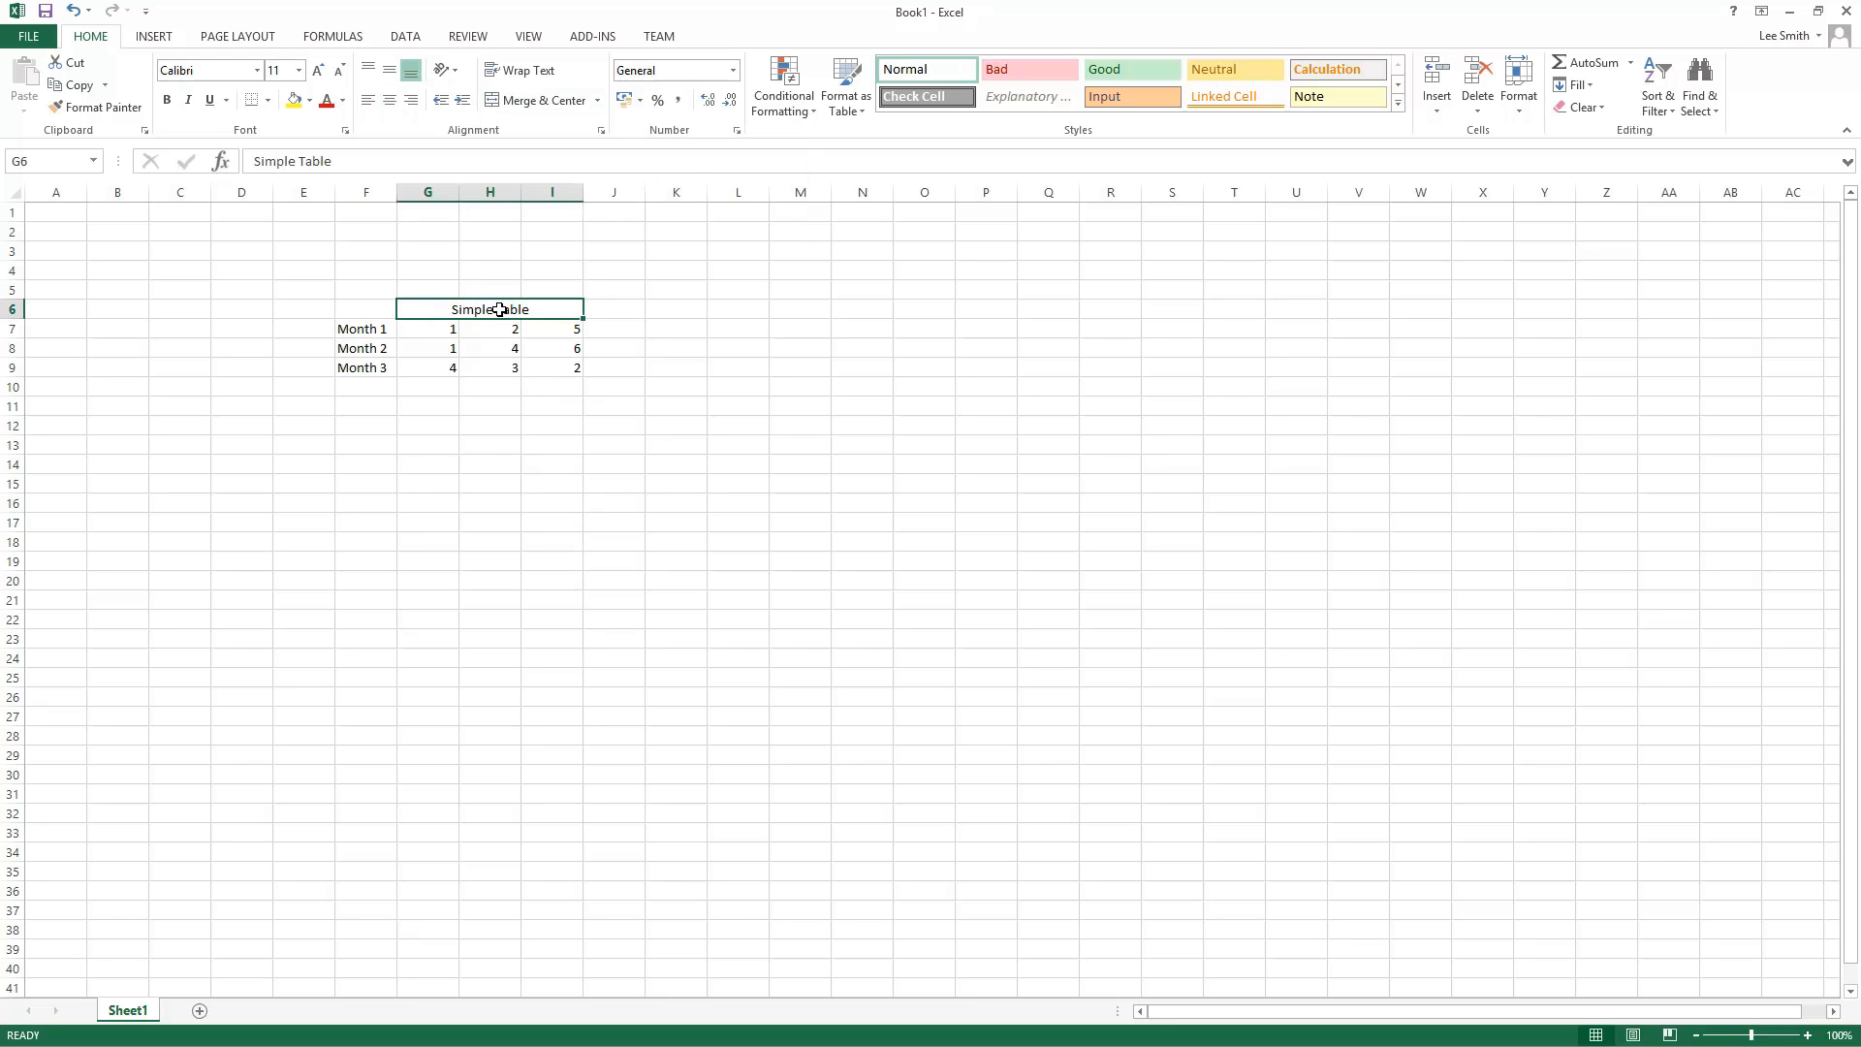
pyautogui.press('Delete')
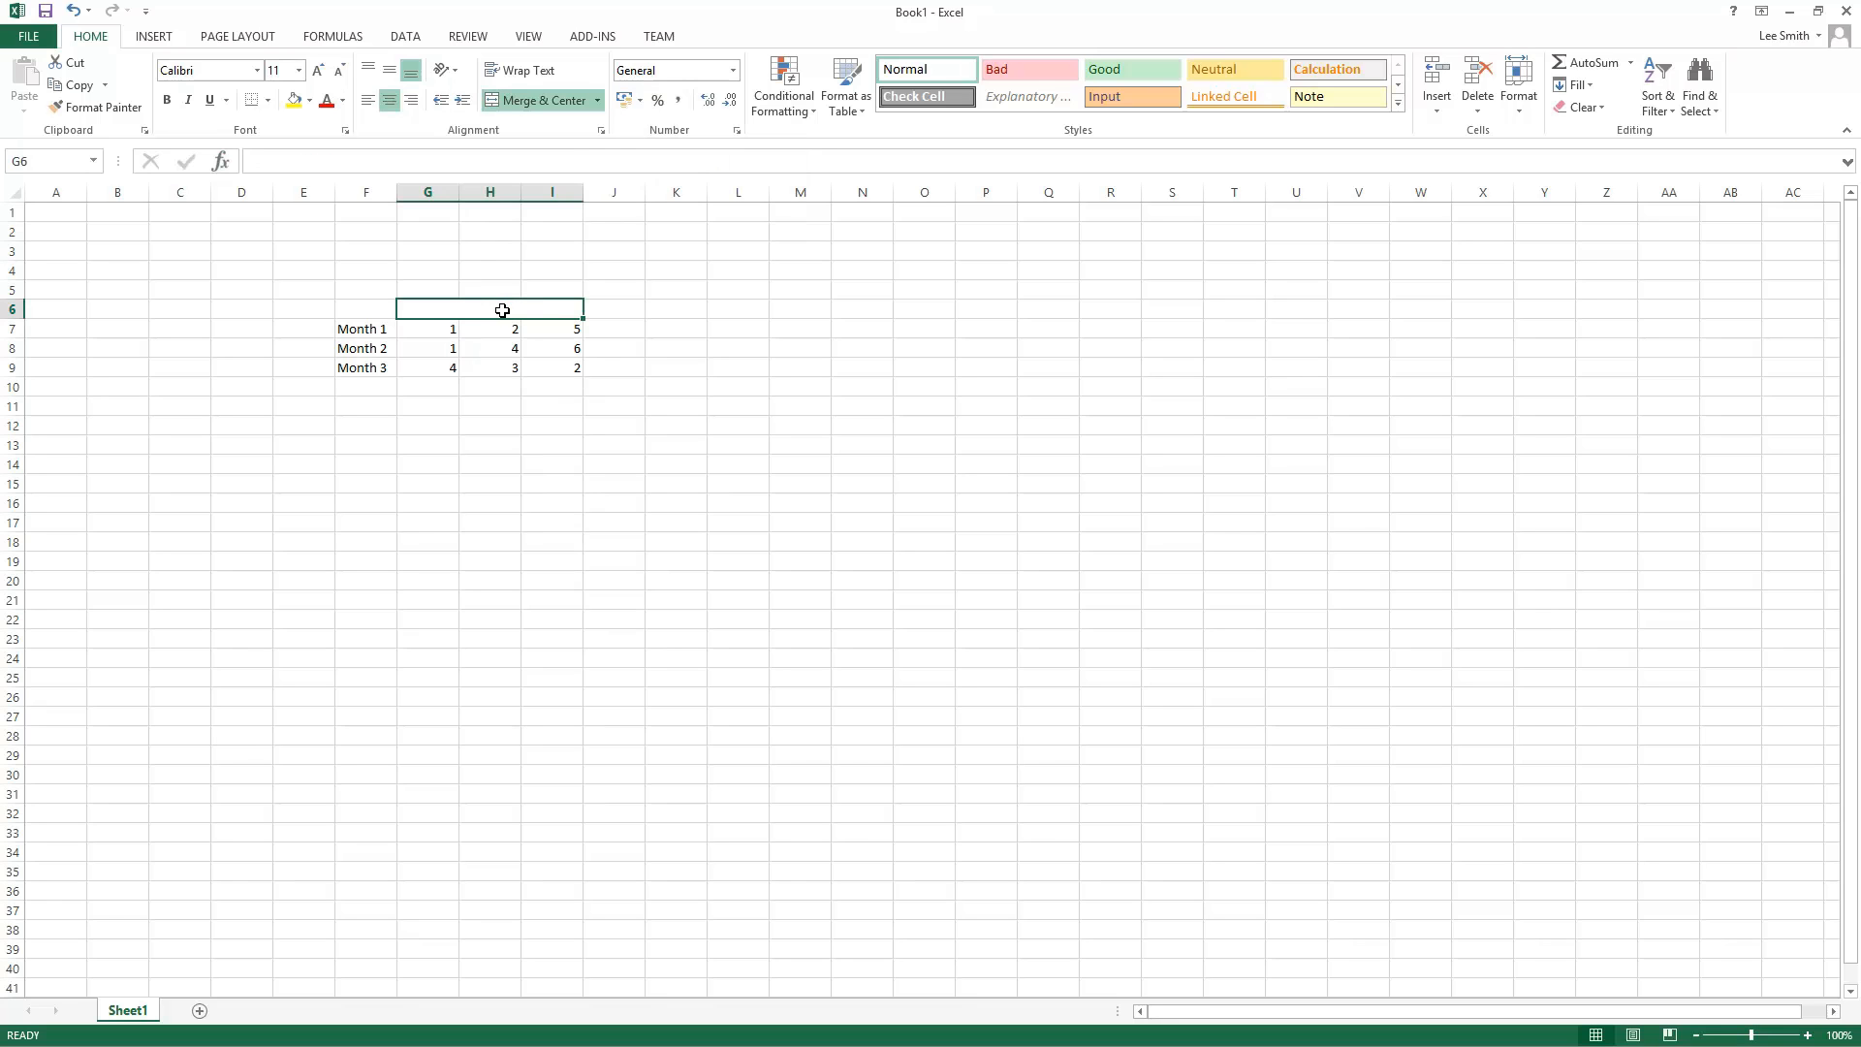
pyautogui.click(598, 100)
pyautogui.click(572, 196)
# Step: Enter Table Title in G6
pyautogui.click(580, 442)
pyautogui.click(444, 312)
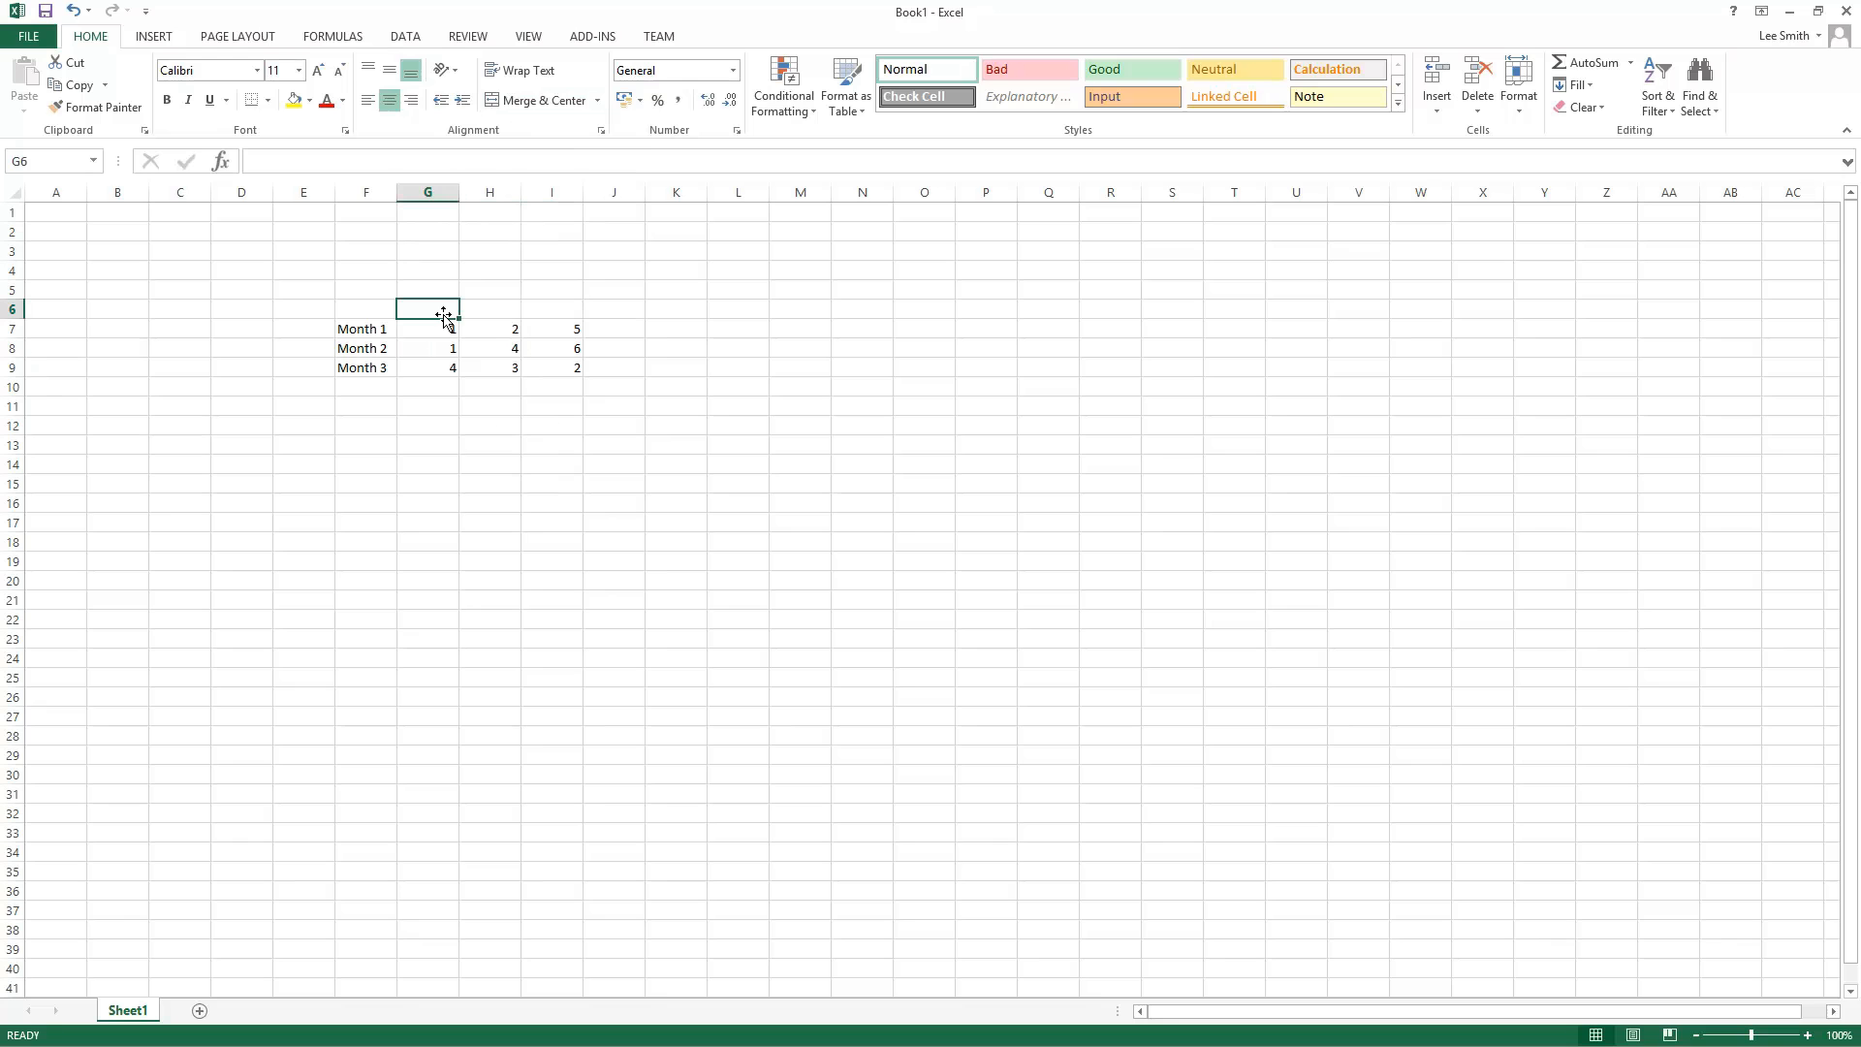
pyautogui.write('Table')
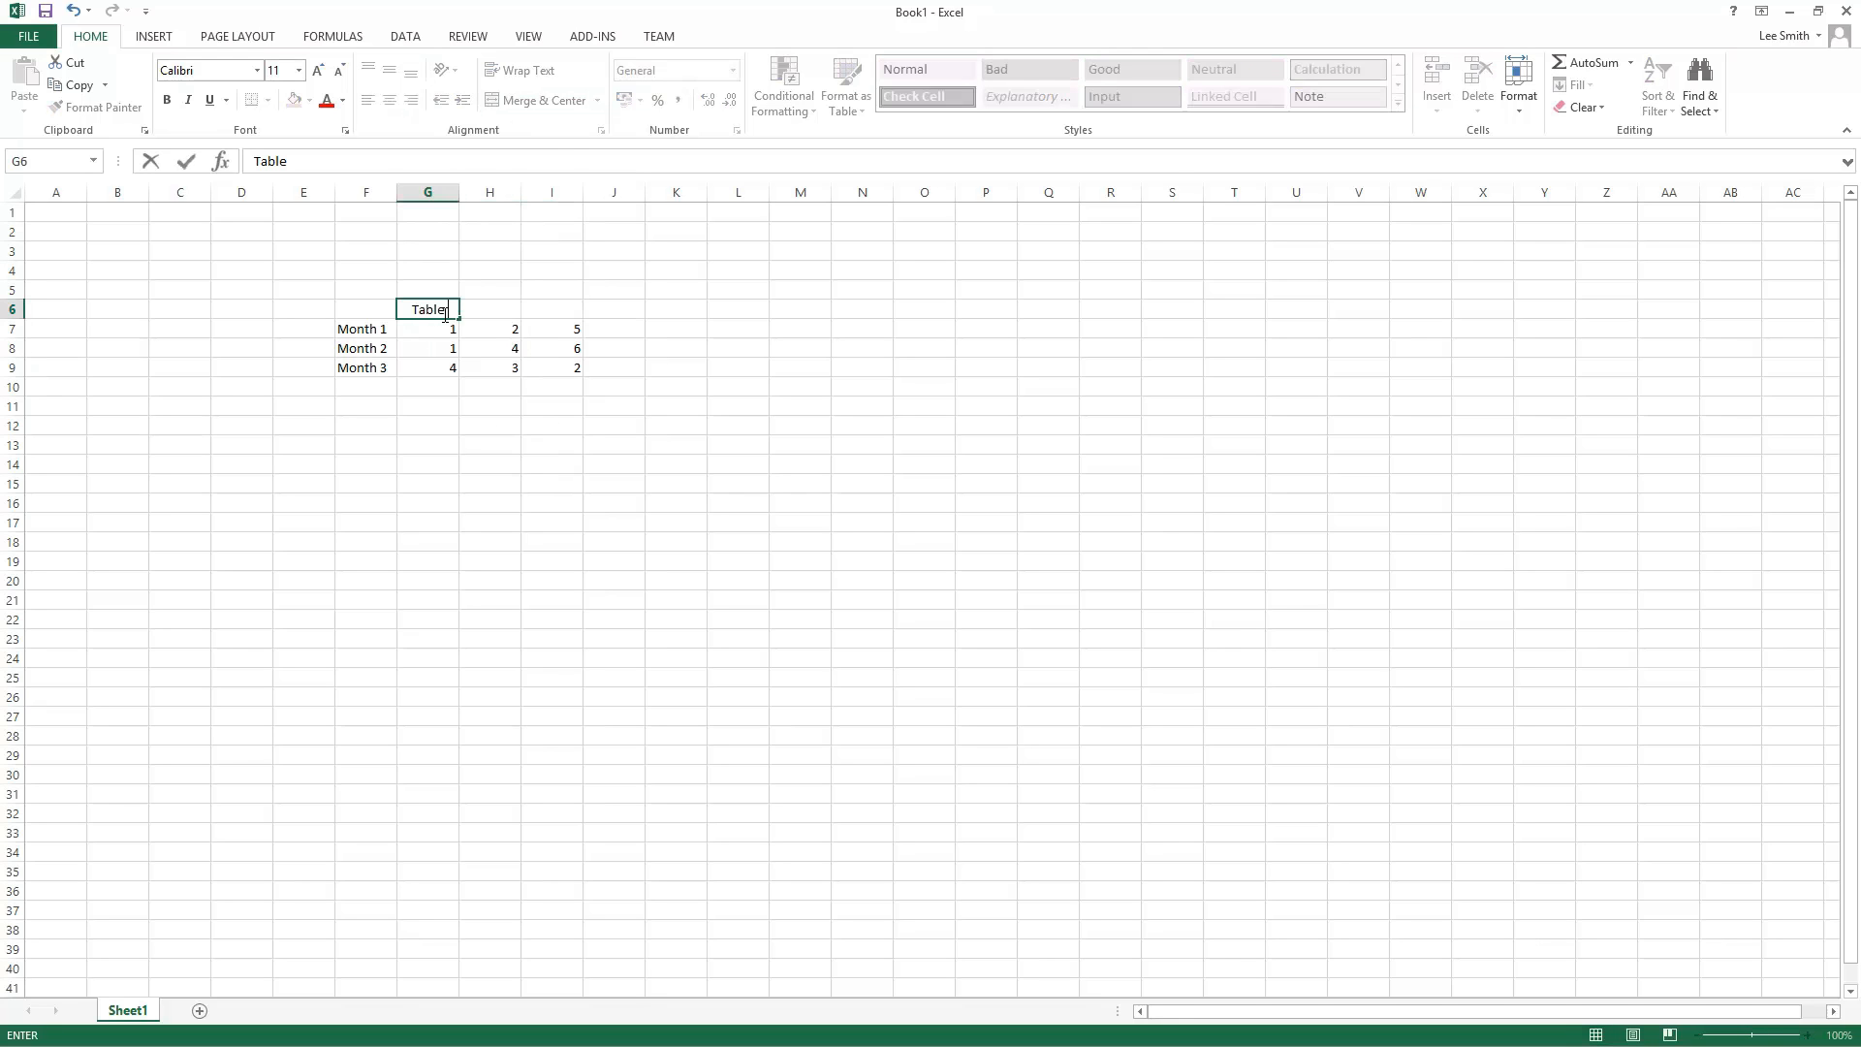
pyautogui.write(' Title')
pyautogui.press('Return')
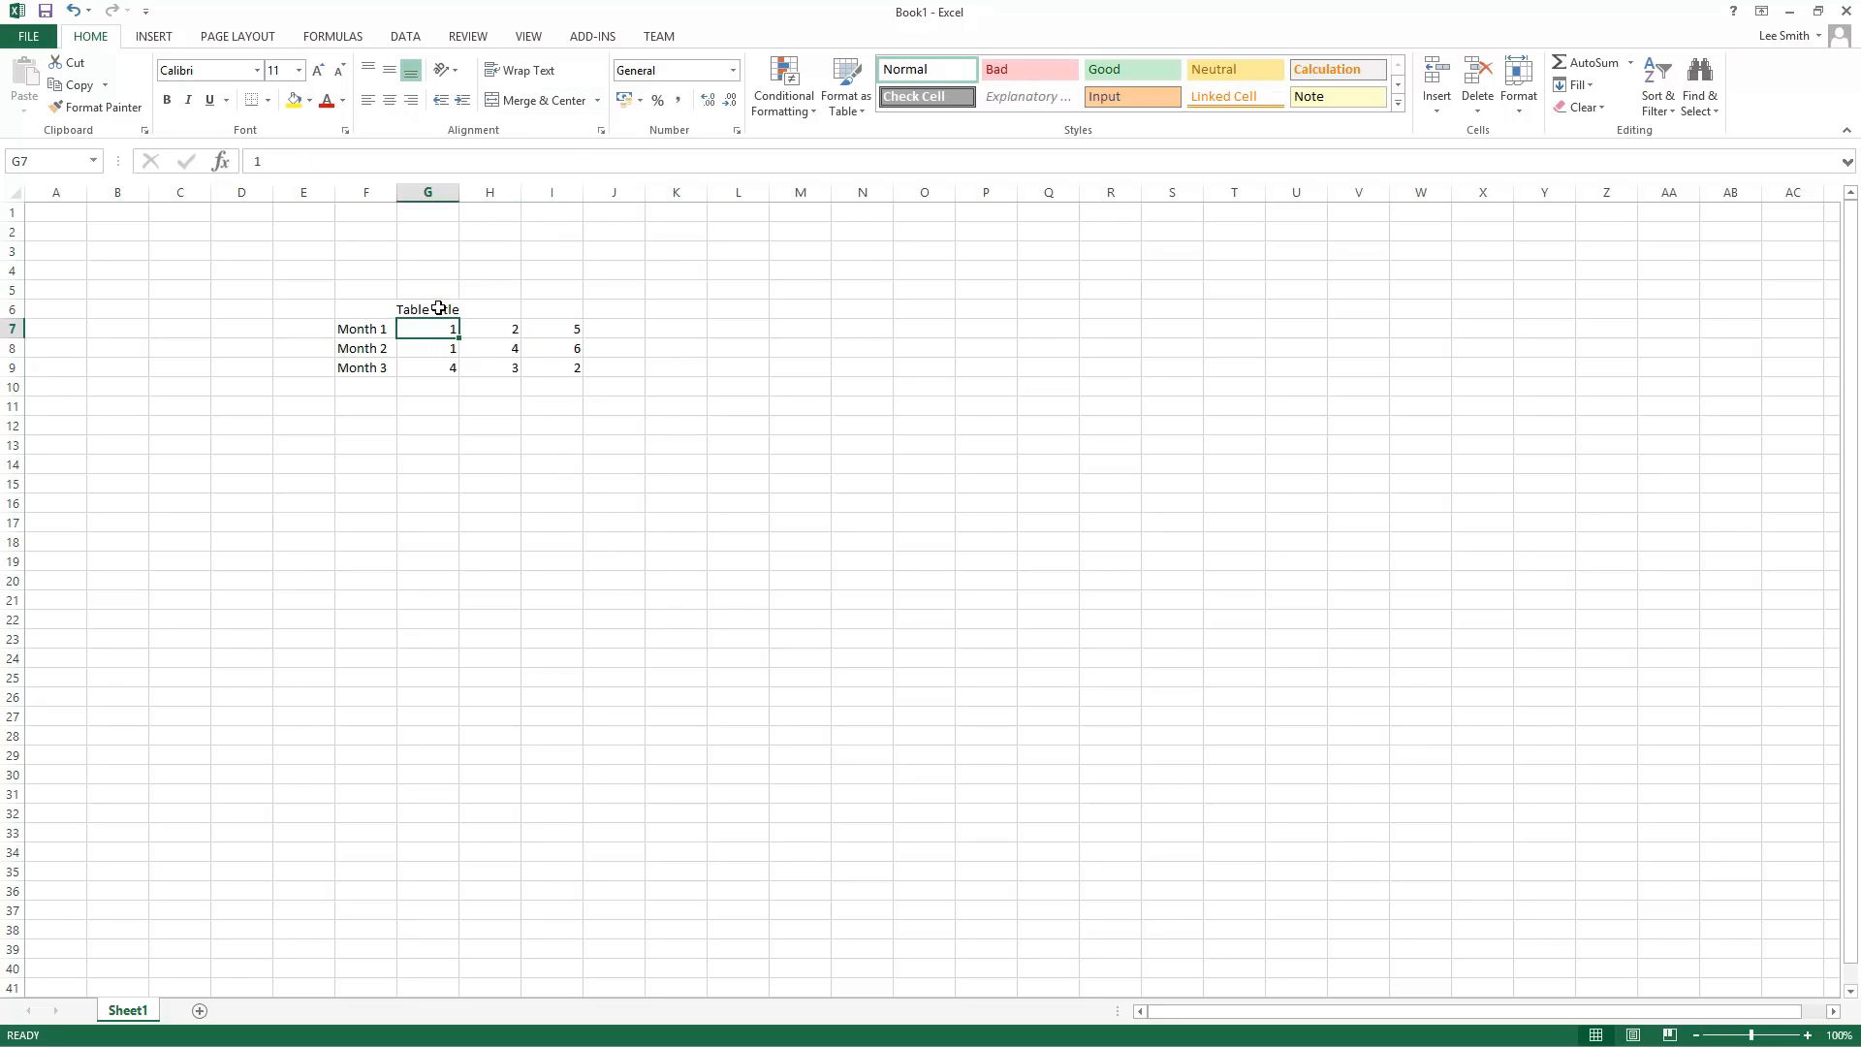
# Step: Merge the Table Title across G6 to I6 and undo the merge
pyautogui.click(442, 309)
pyautogui.moveTo(442, 307); pyautogui.dragTo(537, 310)
pyautogui.click(599, 102)
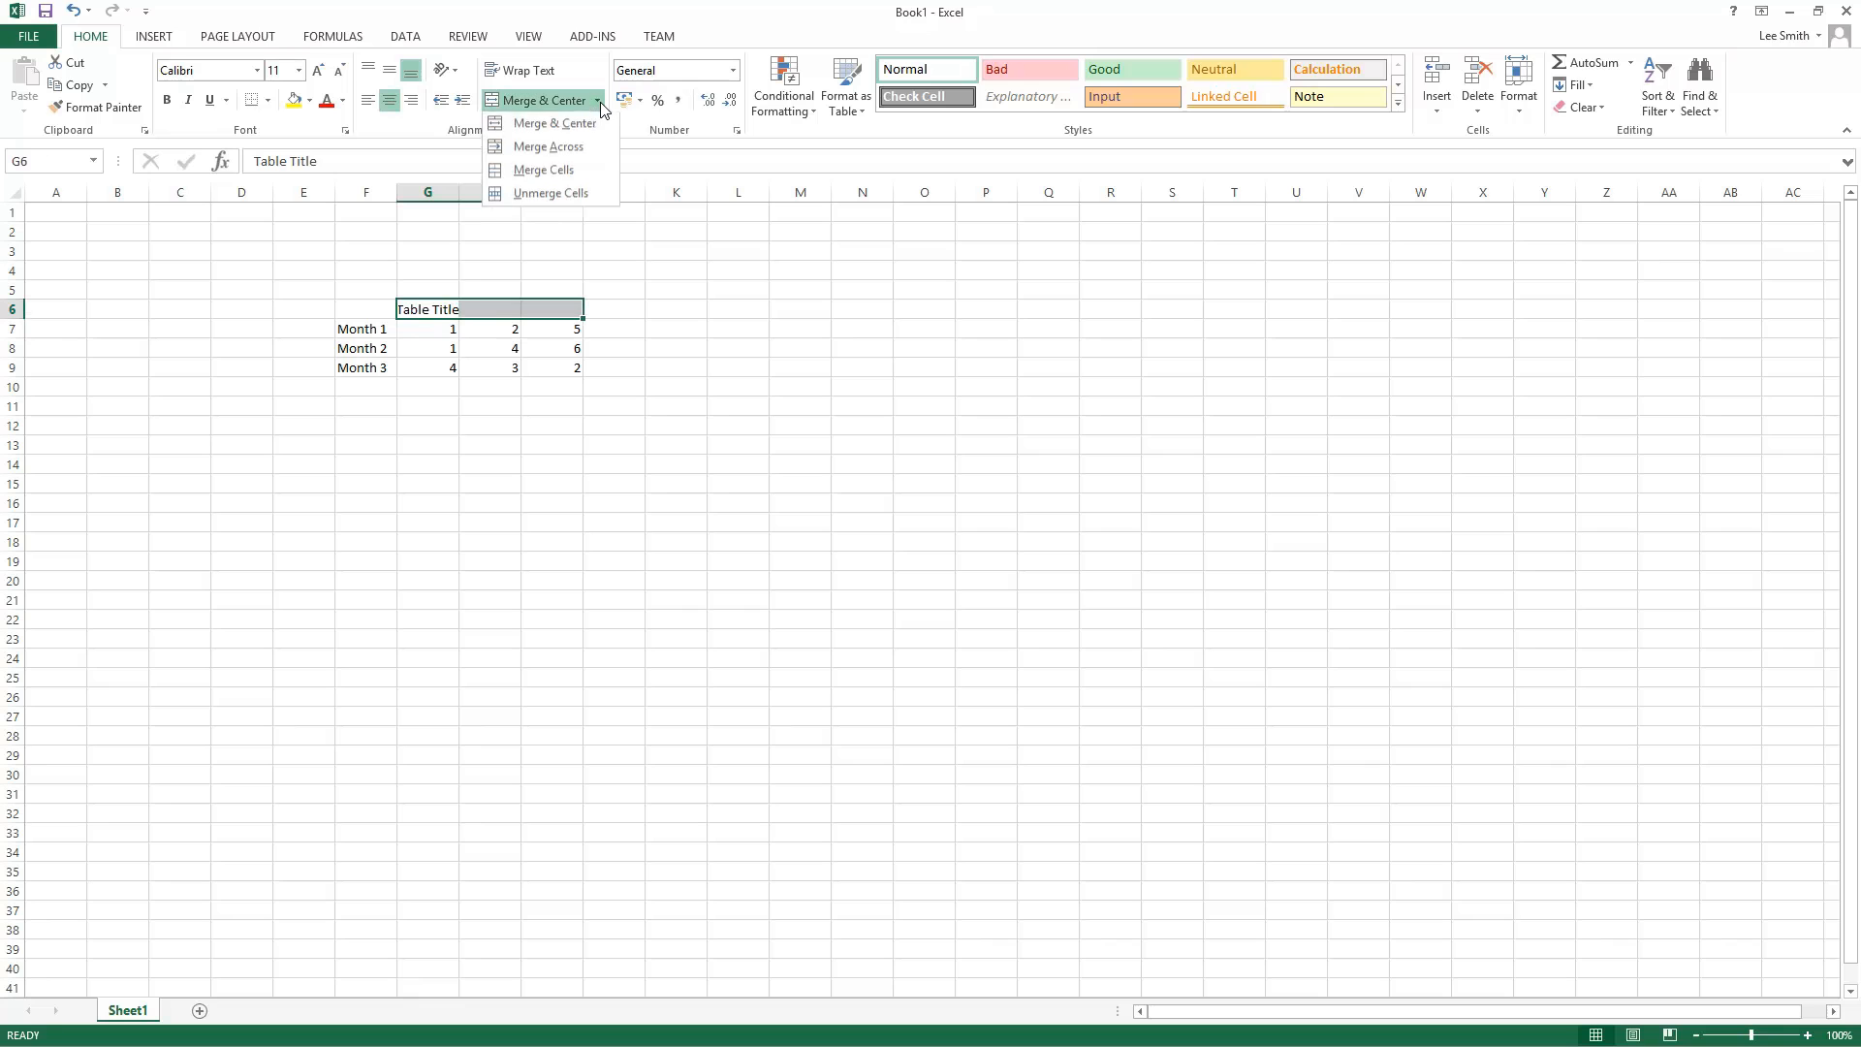
pyautogui.click(574, 153)
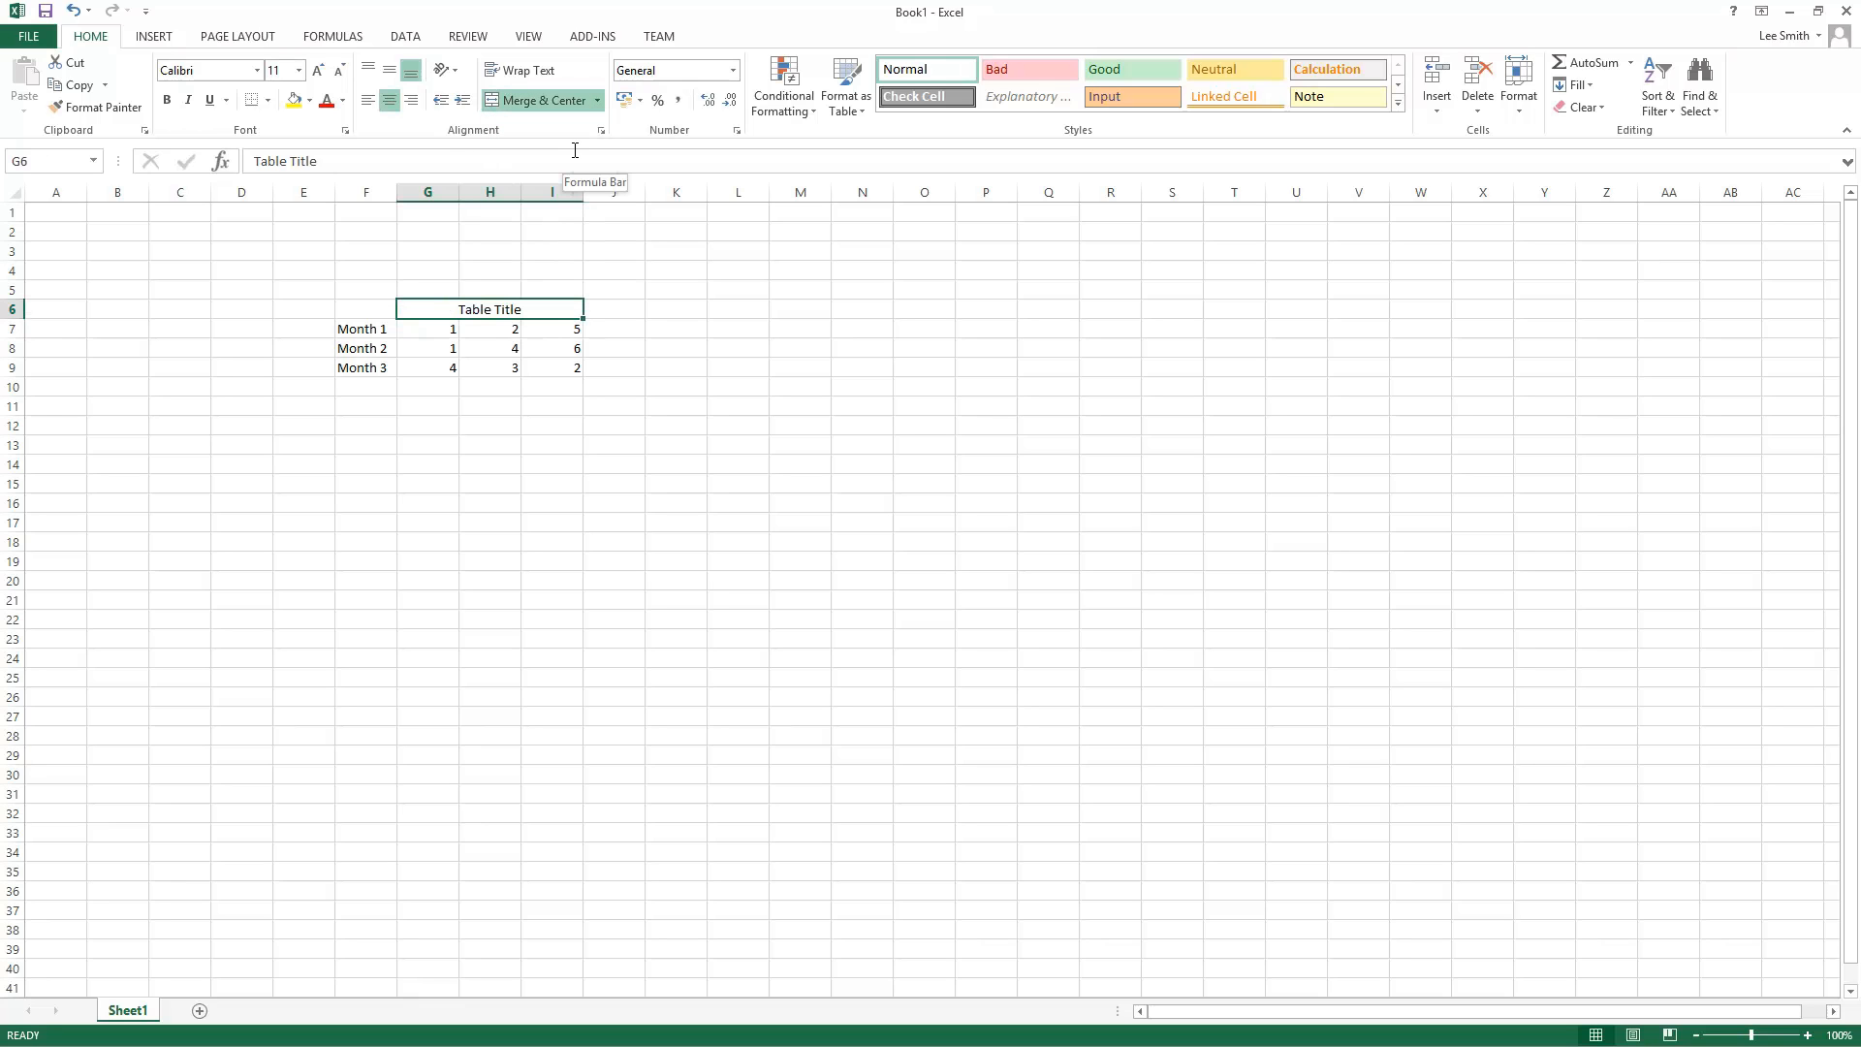
pyautogui.write('Z')
pyautogui.press('Escape')
pyautogui.hotkey('ctrl', 'z')
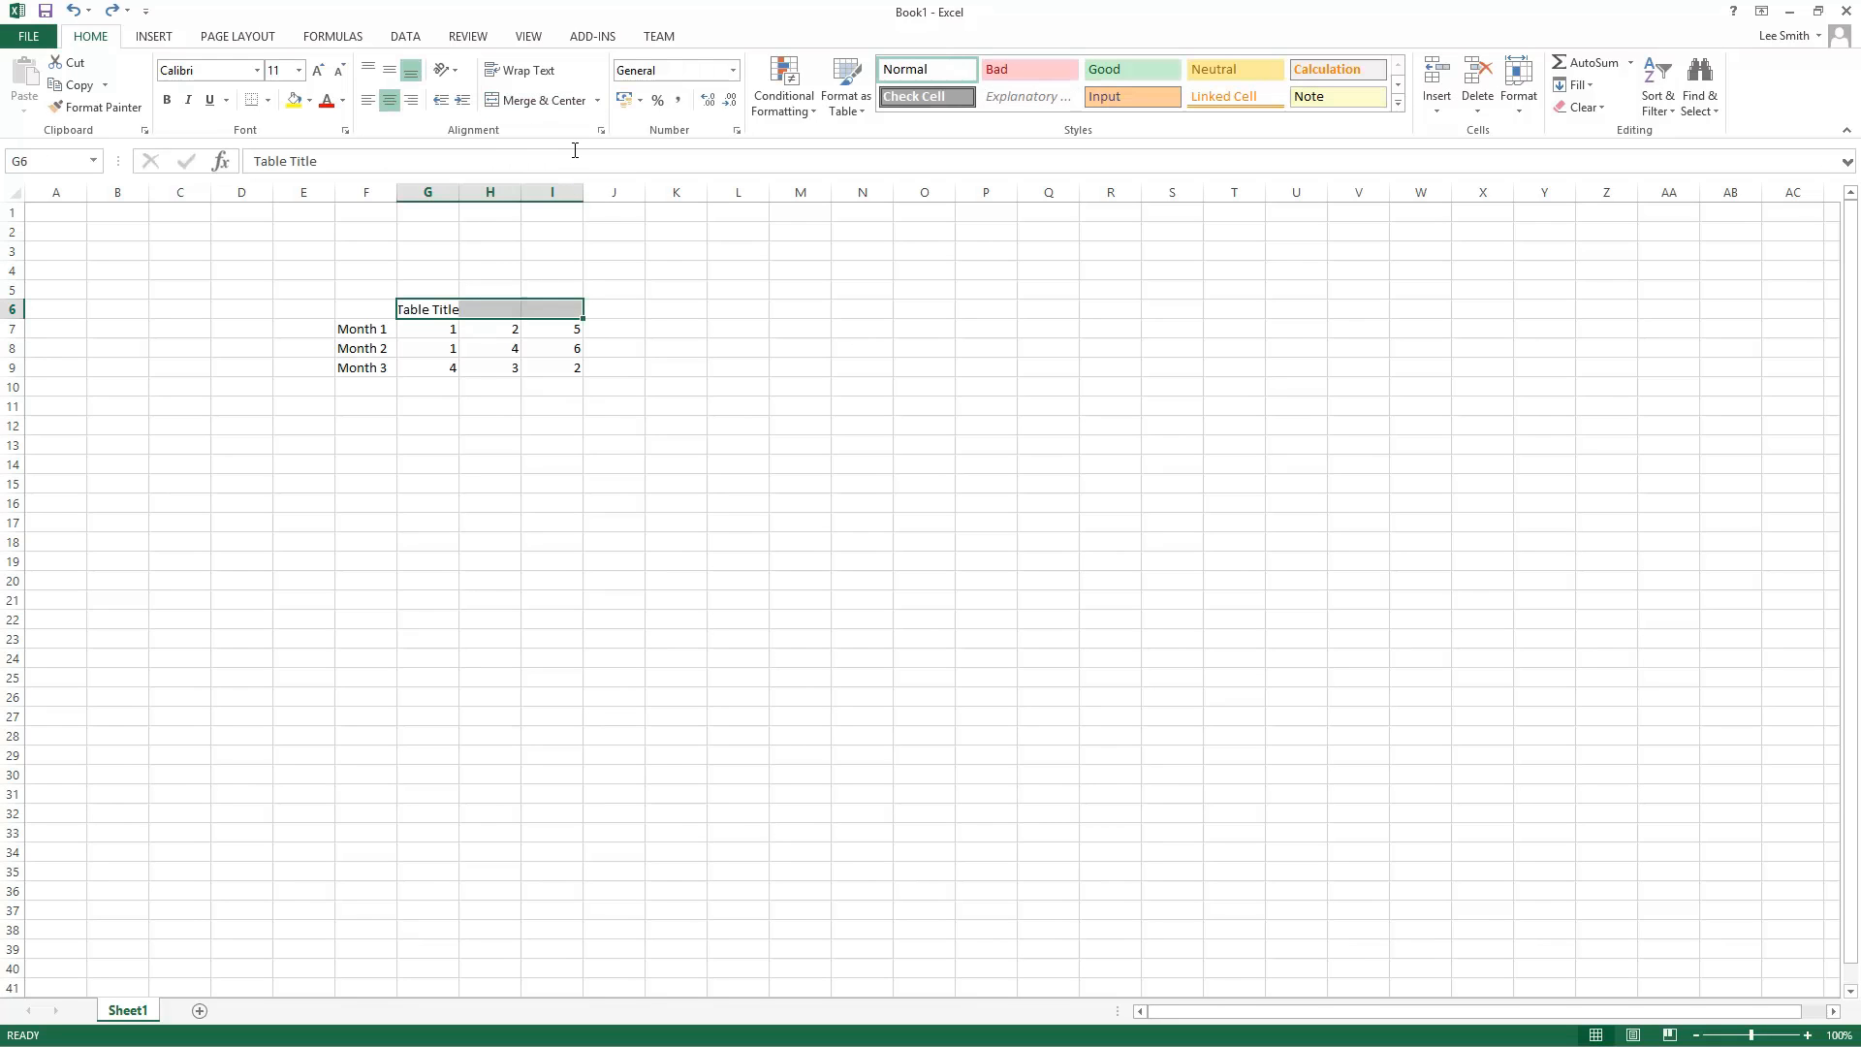
# Step: Merge G6 to I6 with Merge Cells and try to undo it
pyautogui.click(594, 103)
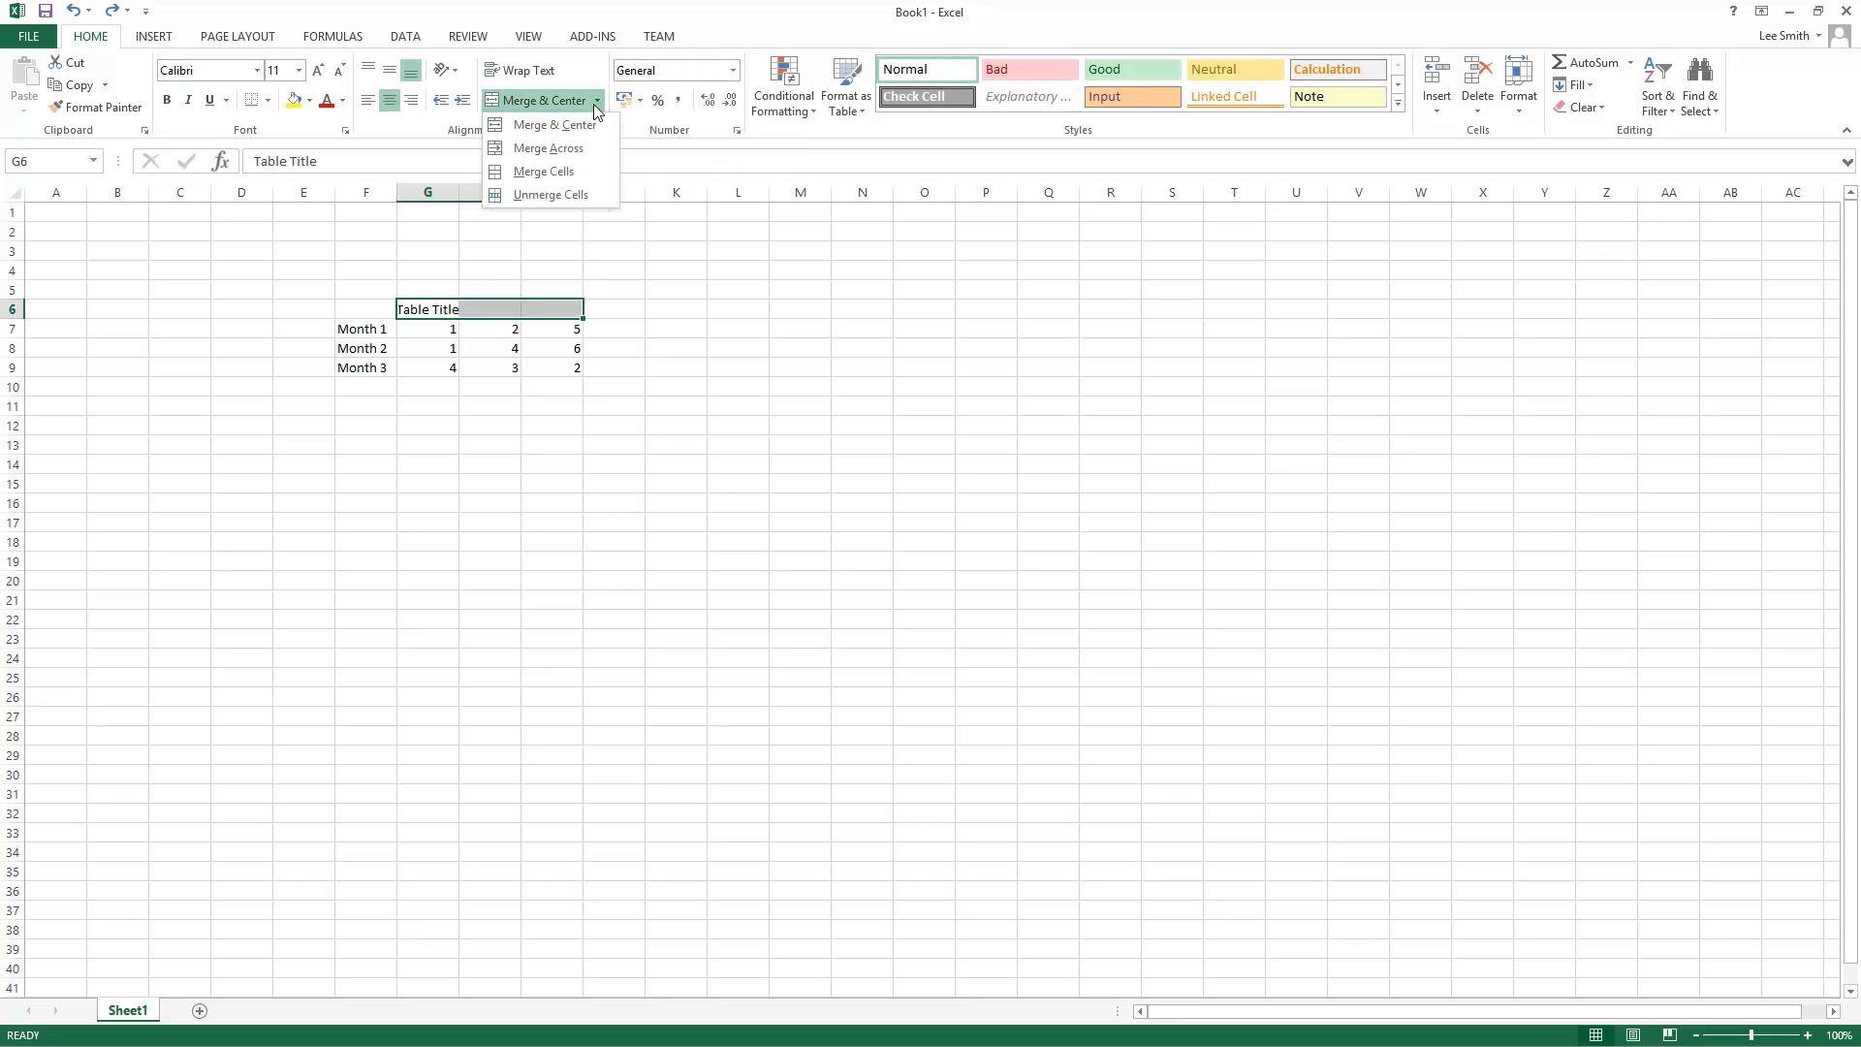
pyautogui.click(594, 172)
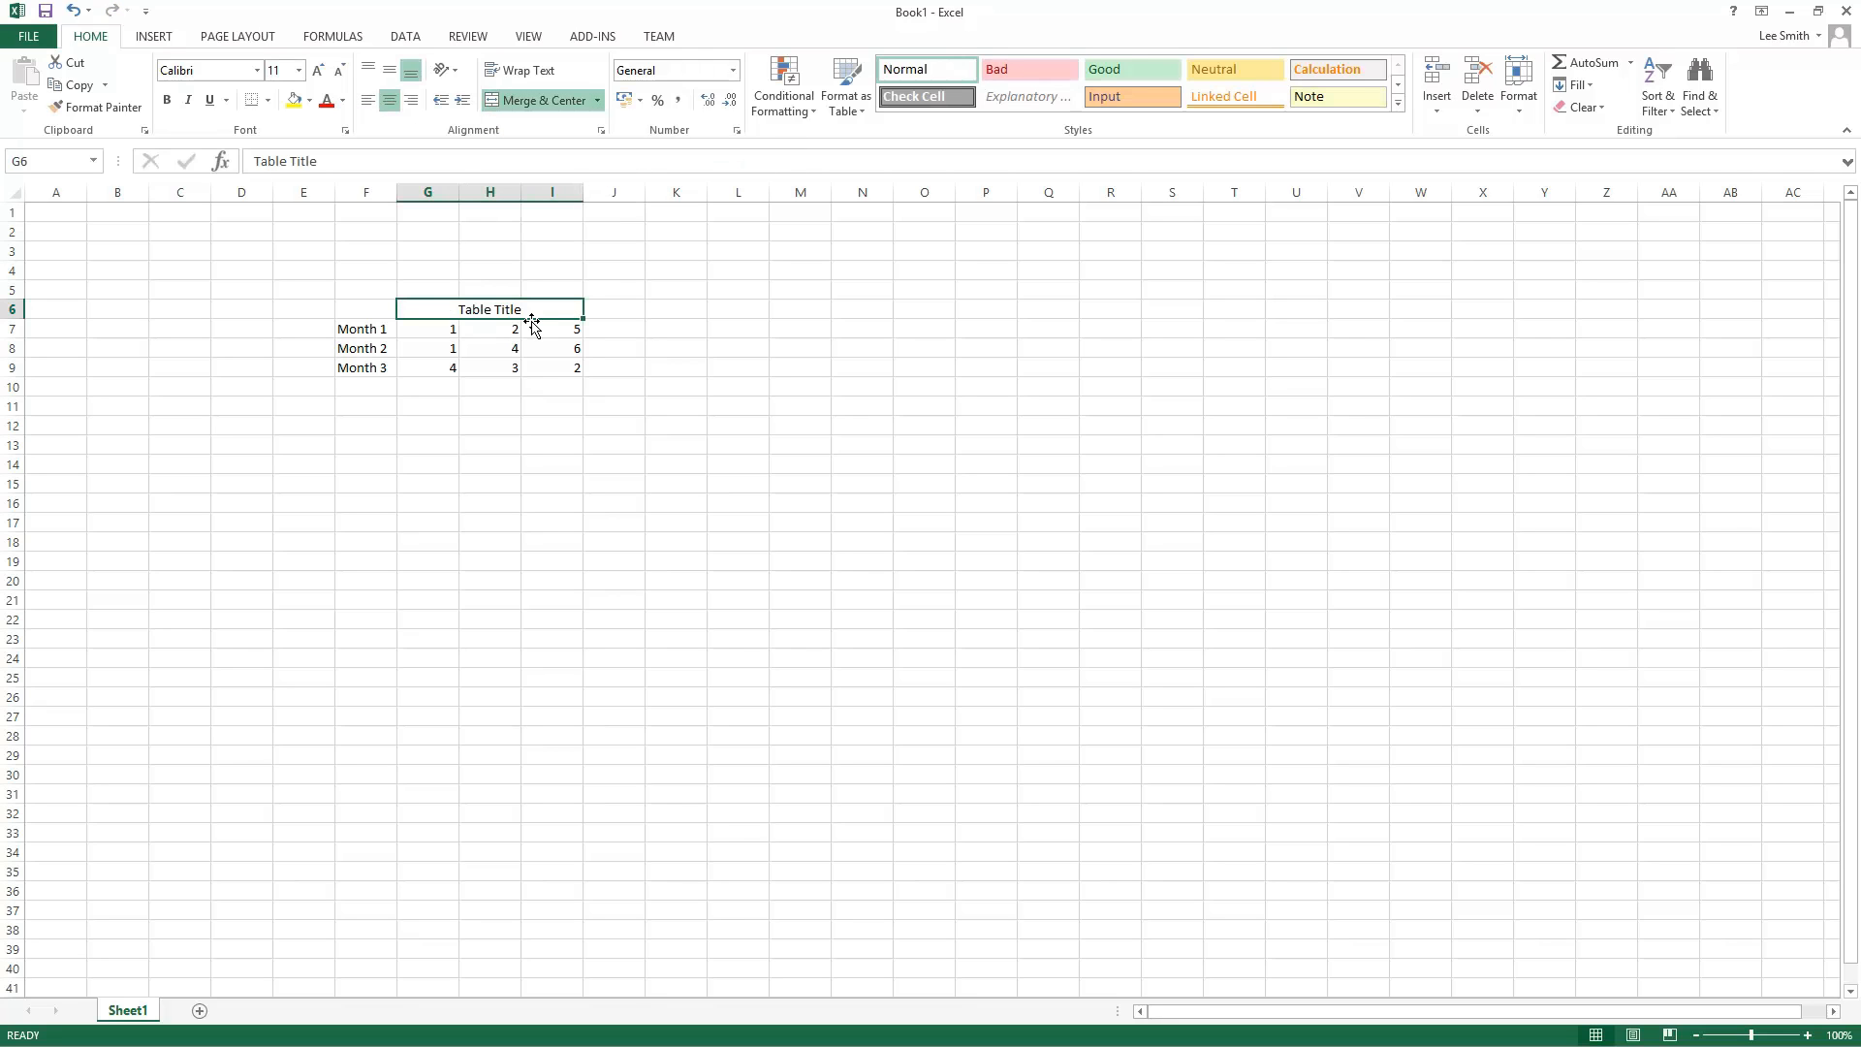
pyautogui.hotkey('ctrl', 'z')
# Step: Enter Table Title in G5, above the title row
pyautogui.click(440, 286)
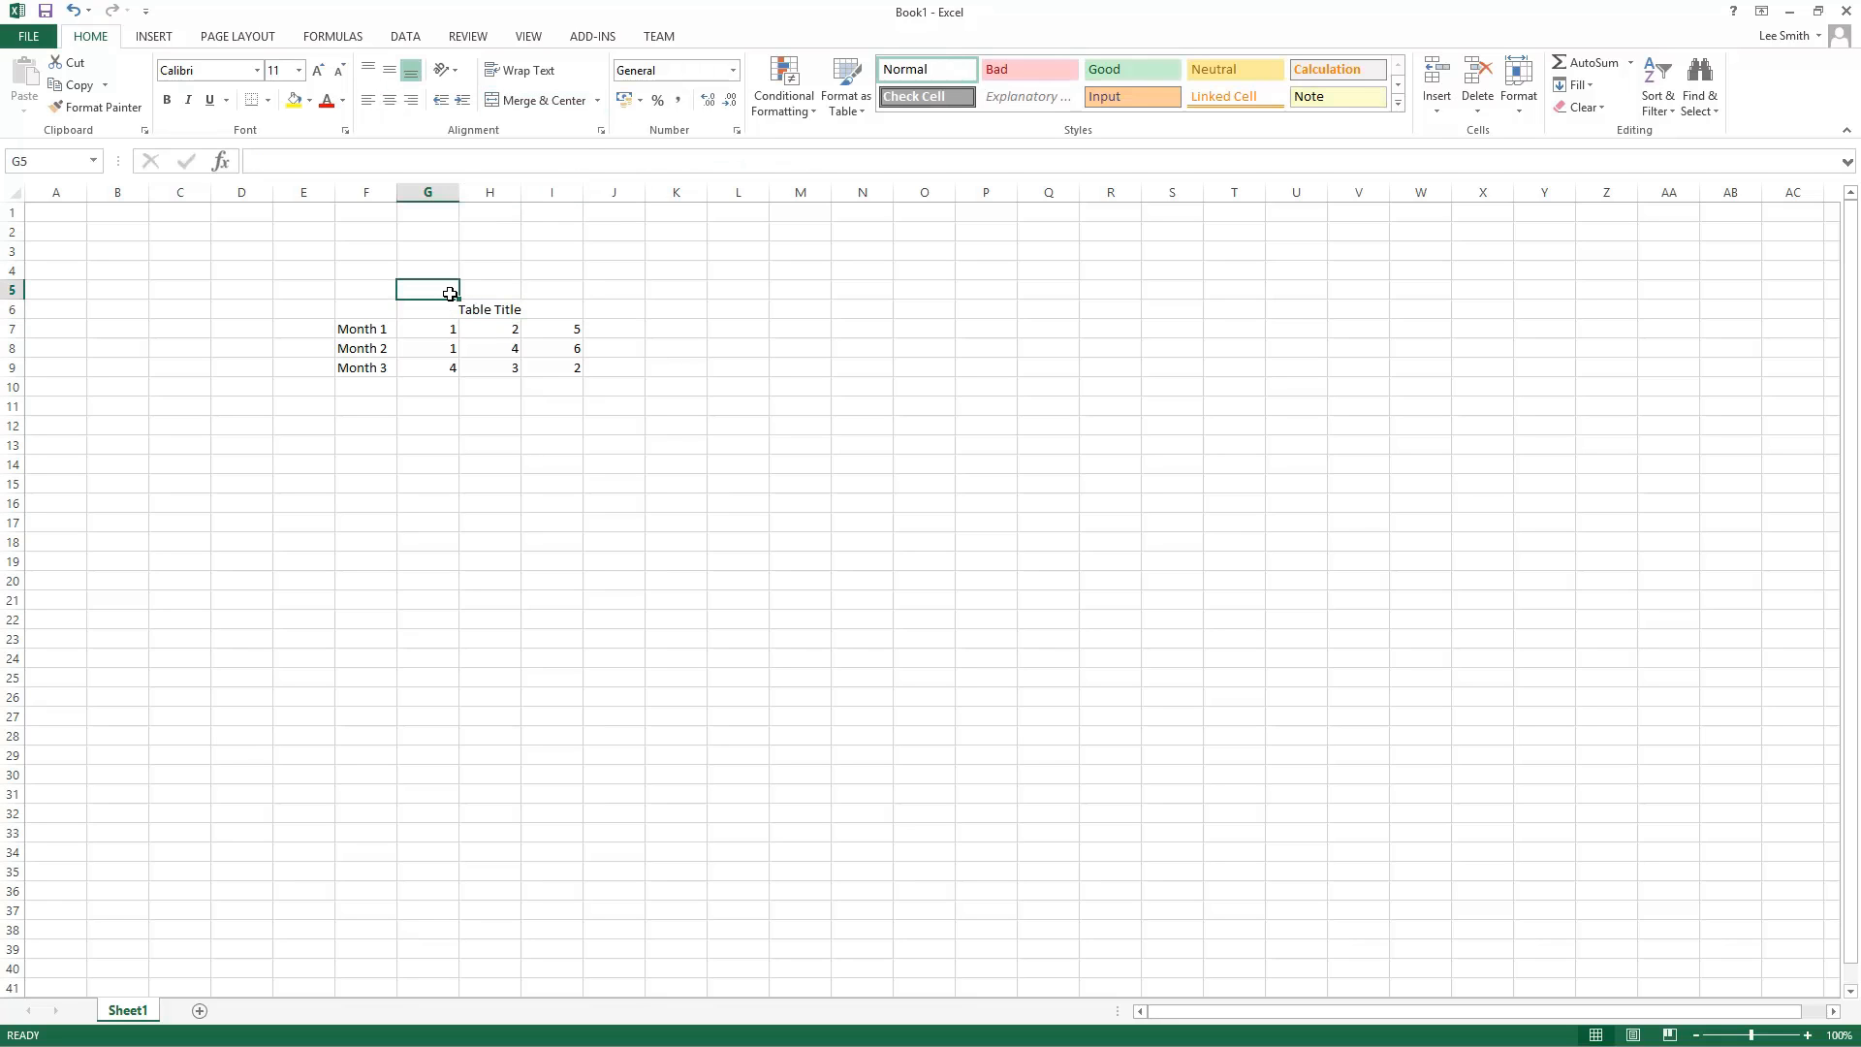
pyautogui.write('Table Tt')
pyautogui.write('o')
pyautogui.press('BackSpace')
pyautogui.press('BackSpace')
pyautogui.write('itle')
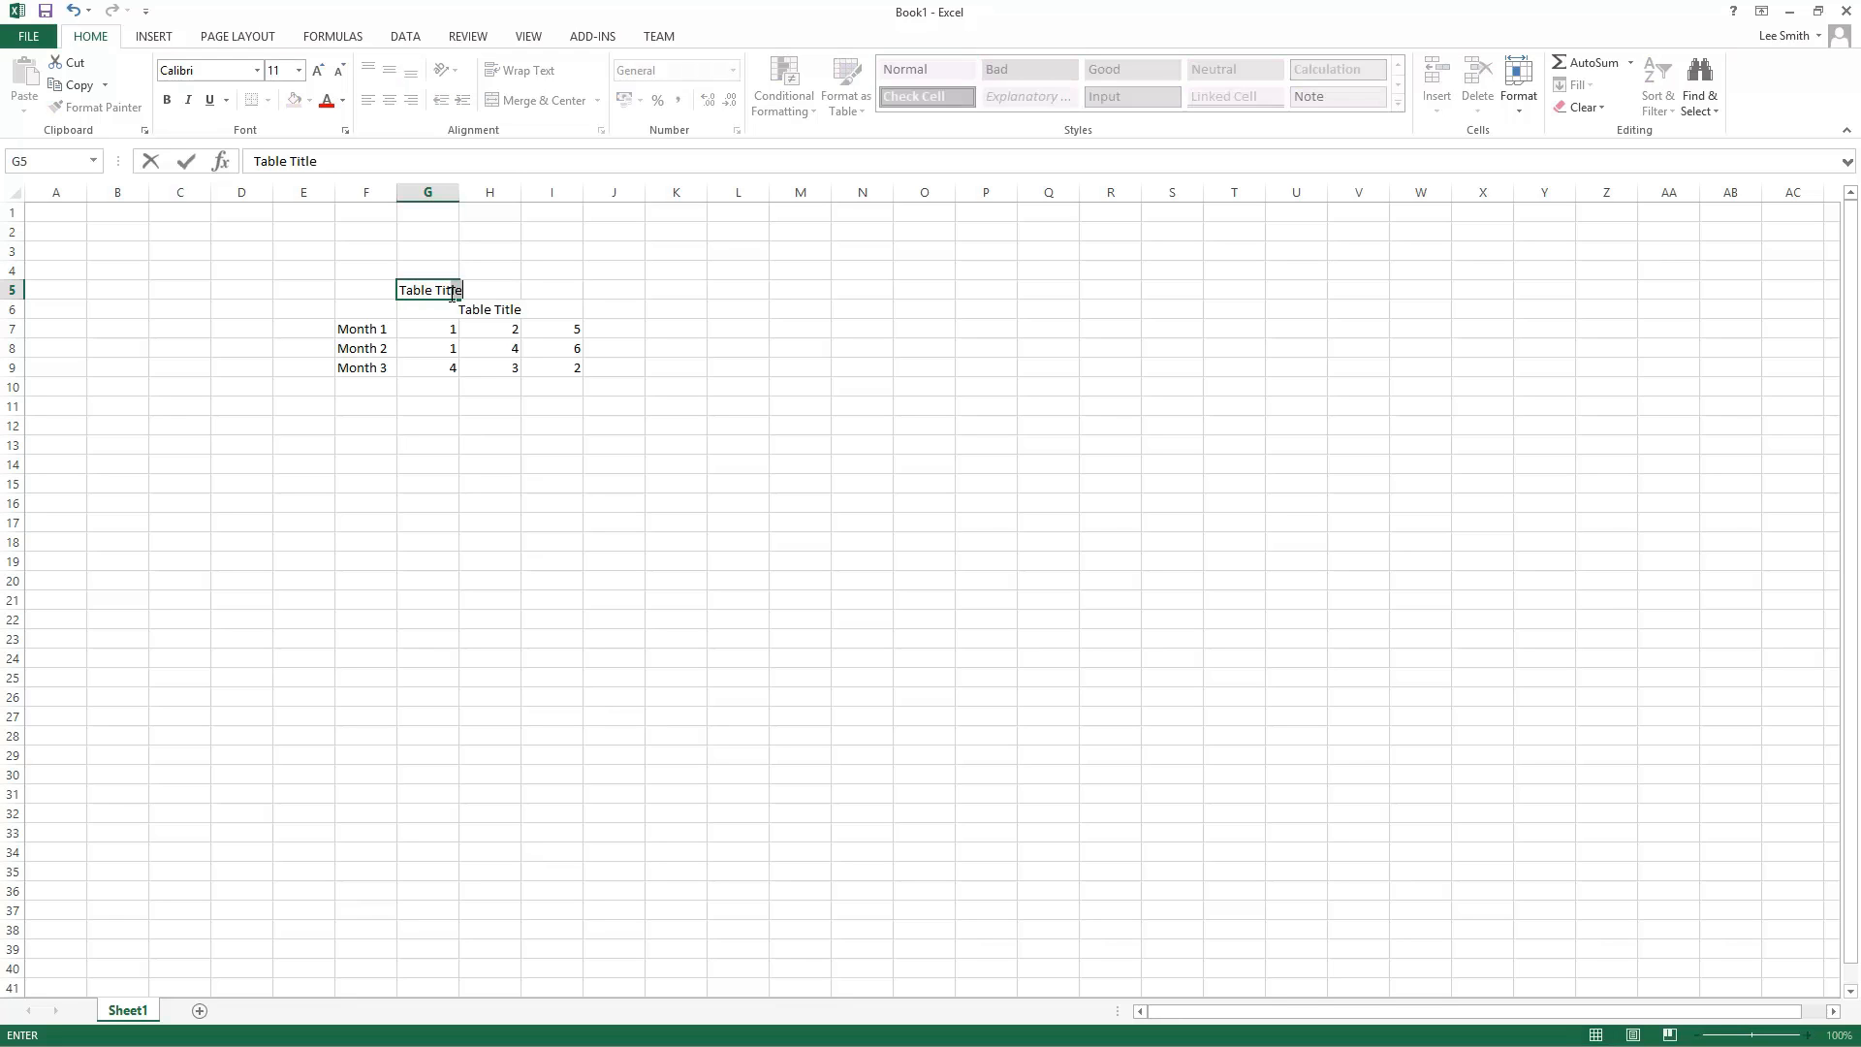
pyautogui.press('Return')
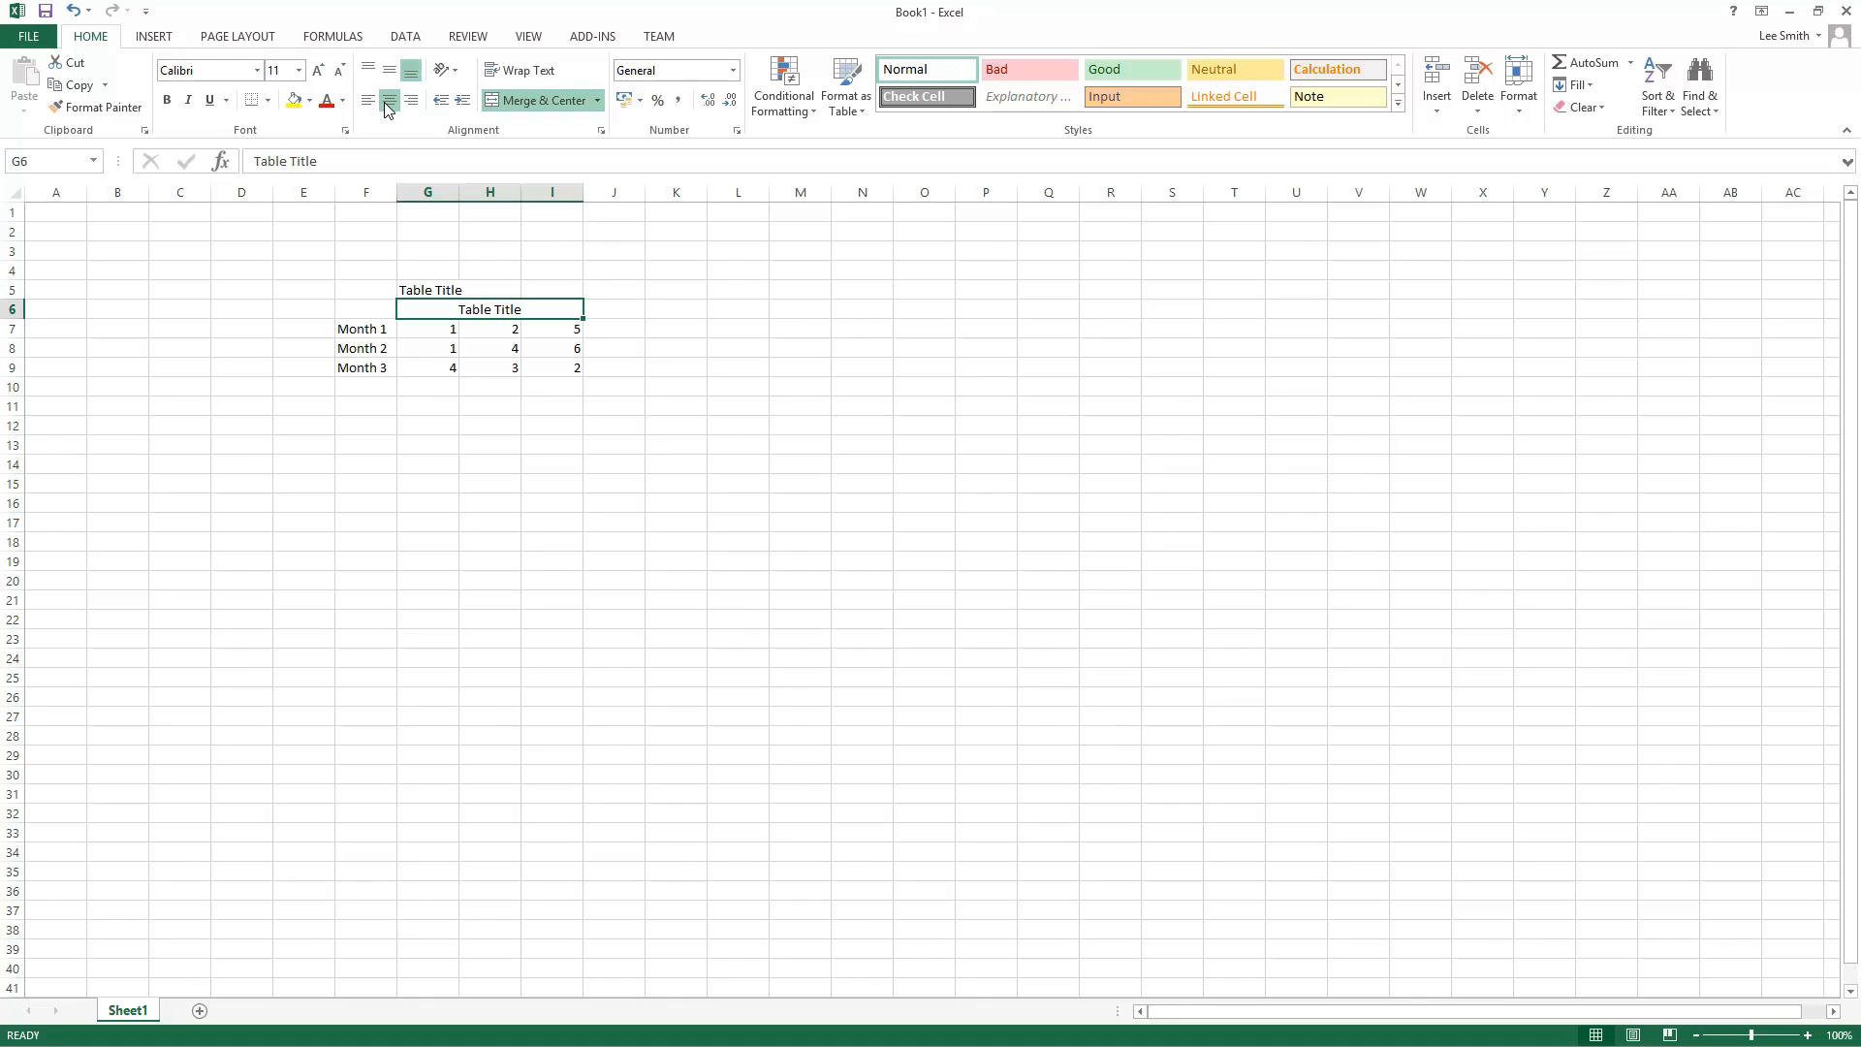
# Step: Delete row 6
pyautogui.click(12, 308)
pyautogui.rightClick(12, 308)
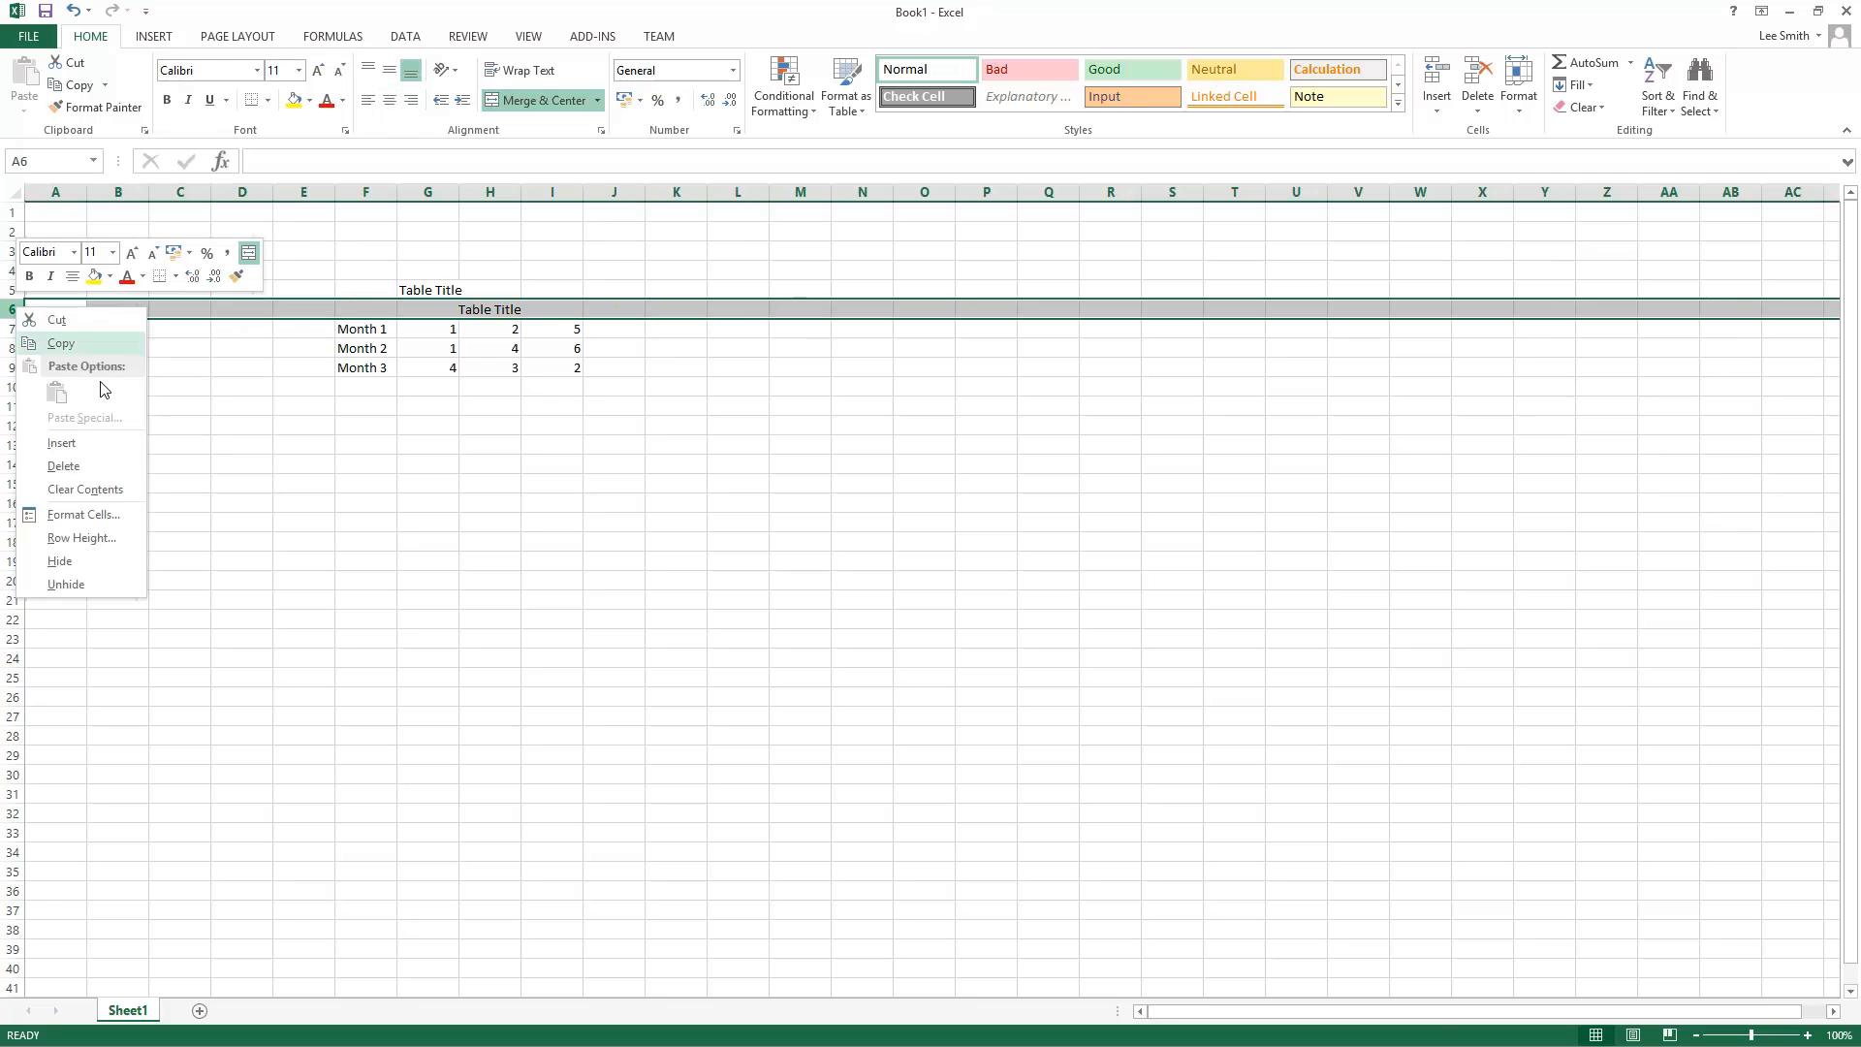
pyautogui.click(106, 467)
pyautogui.click(400, 540)
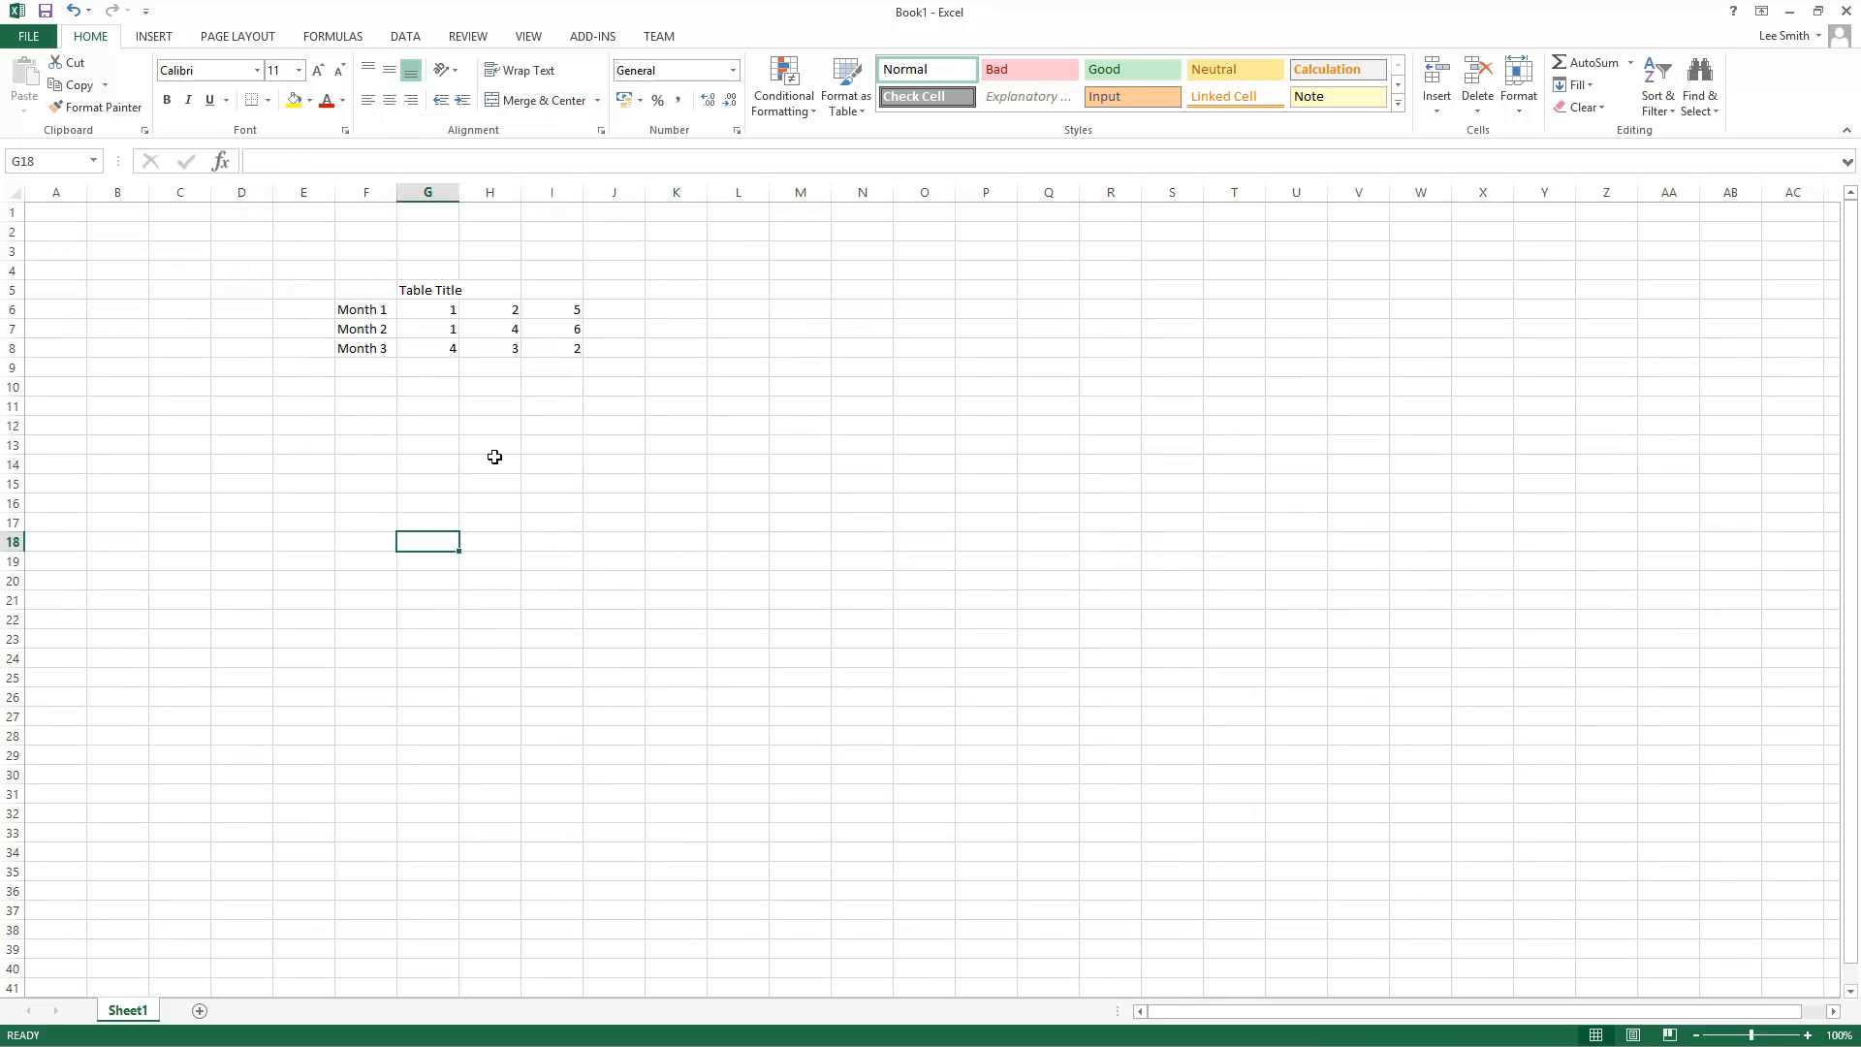
# Step: Merge the Table Title cells G5 to I5 with Merge Cells
pyautogui.moveTo(433, 286); pyautogui.dragTo(556, 286)
pyautogui.click(597, 100)
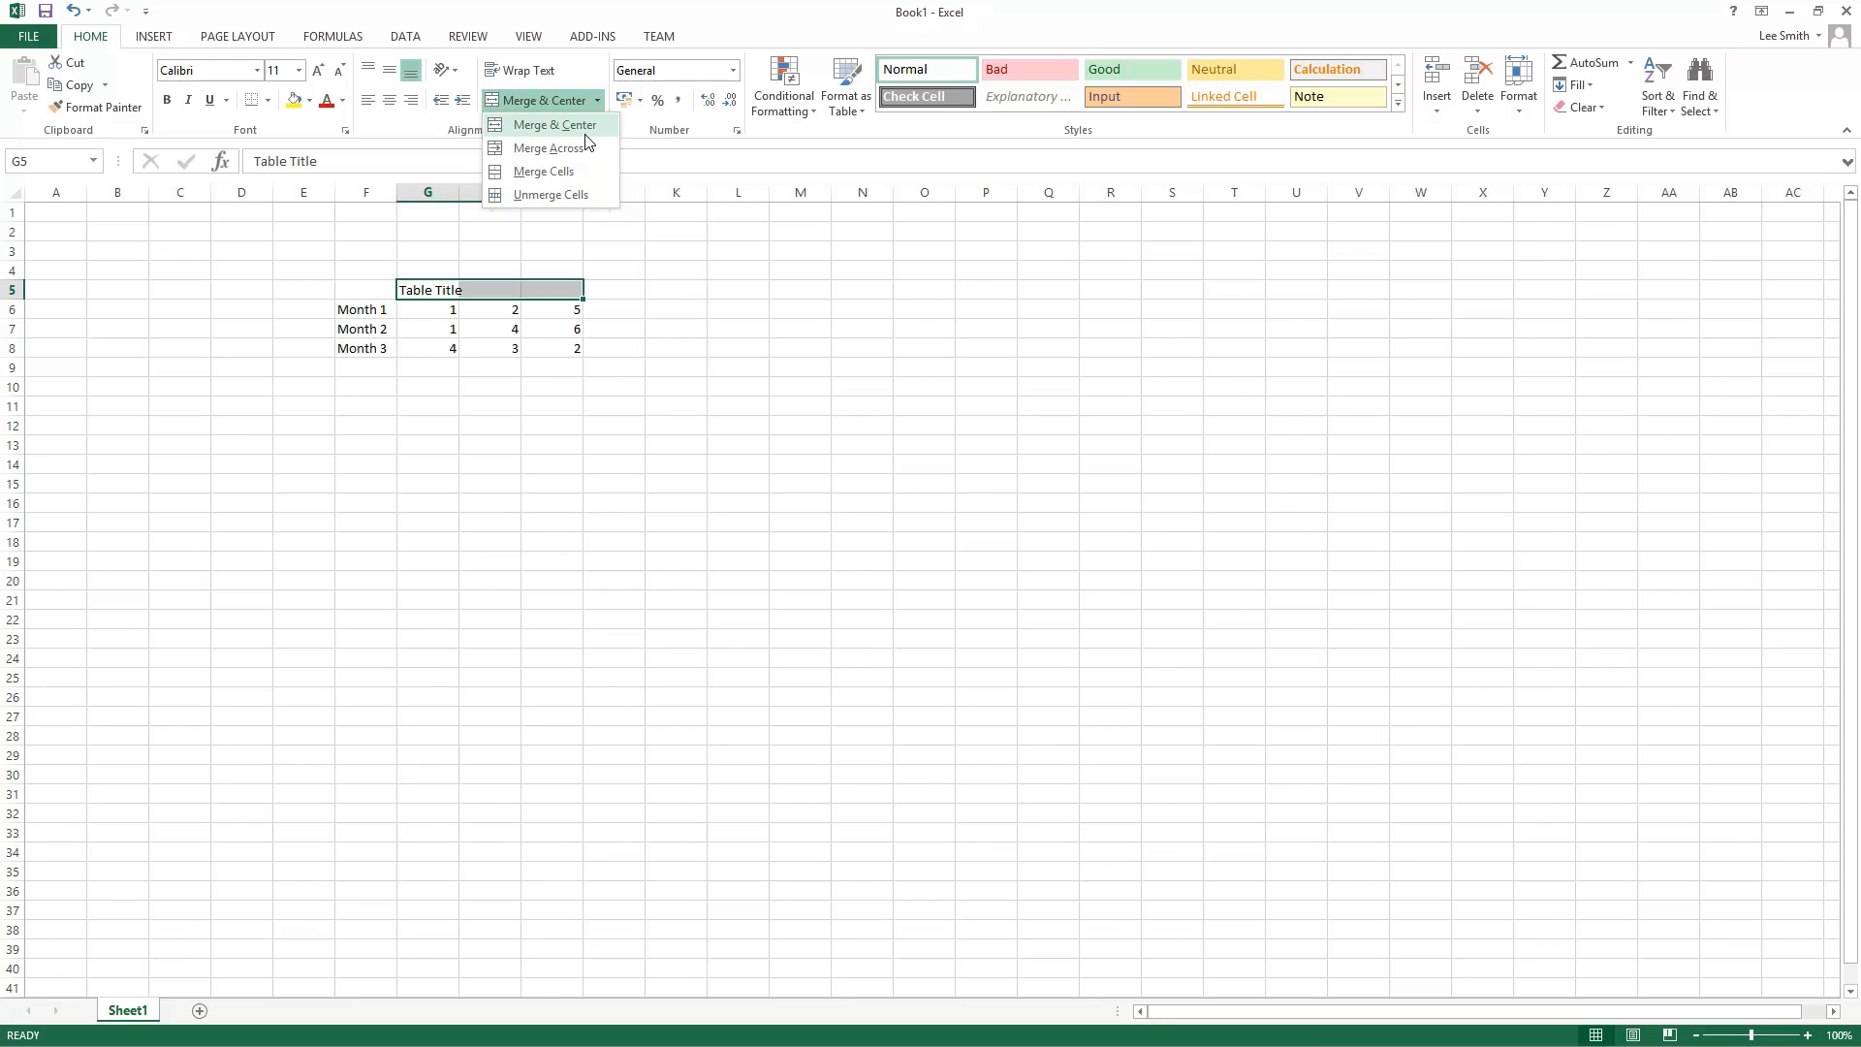
pyautogui.click(589, 171)
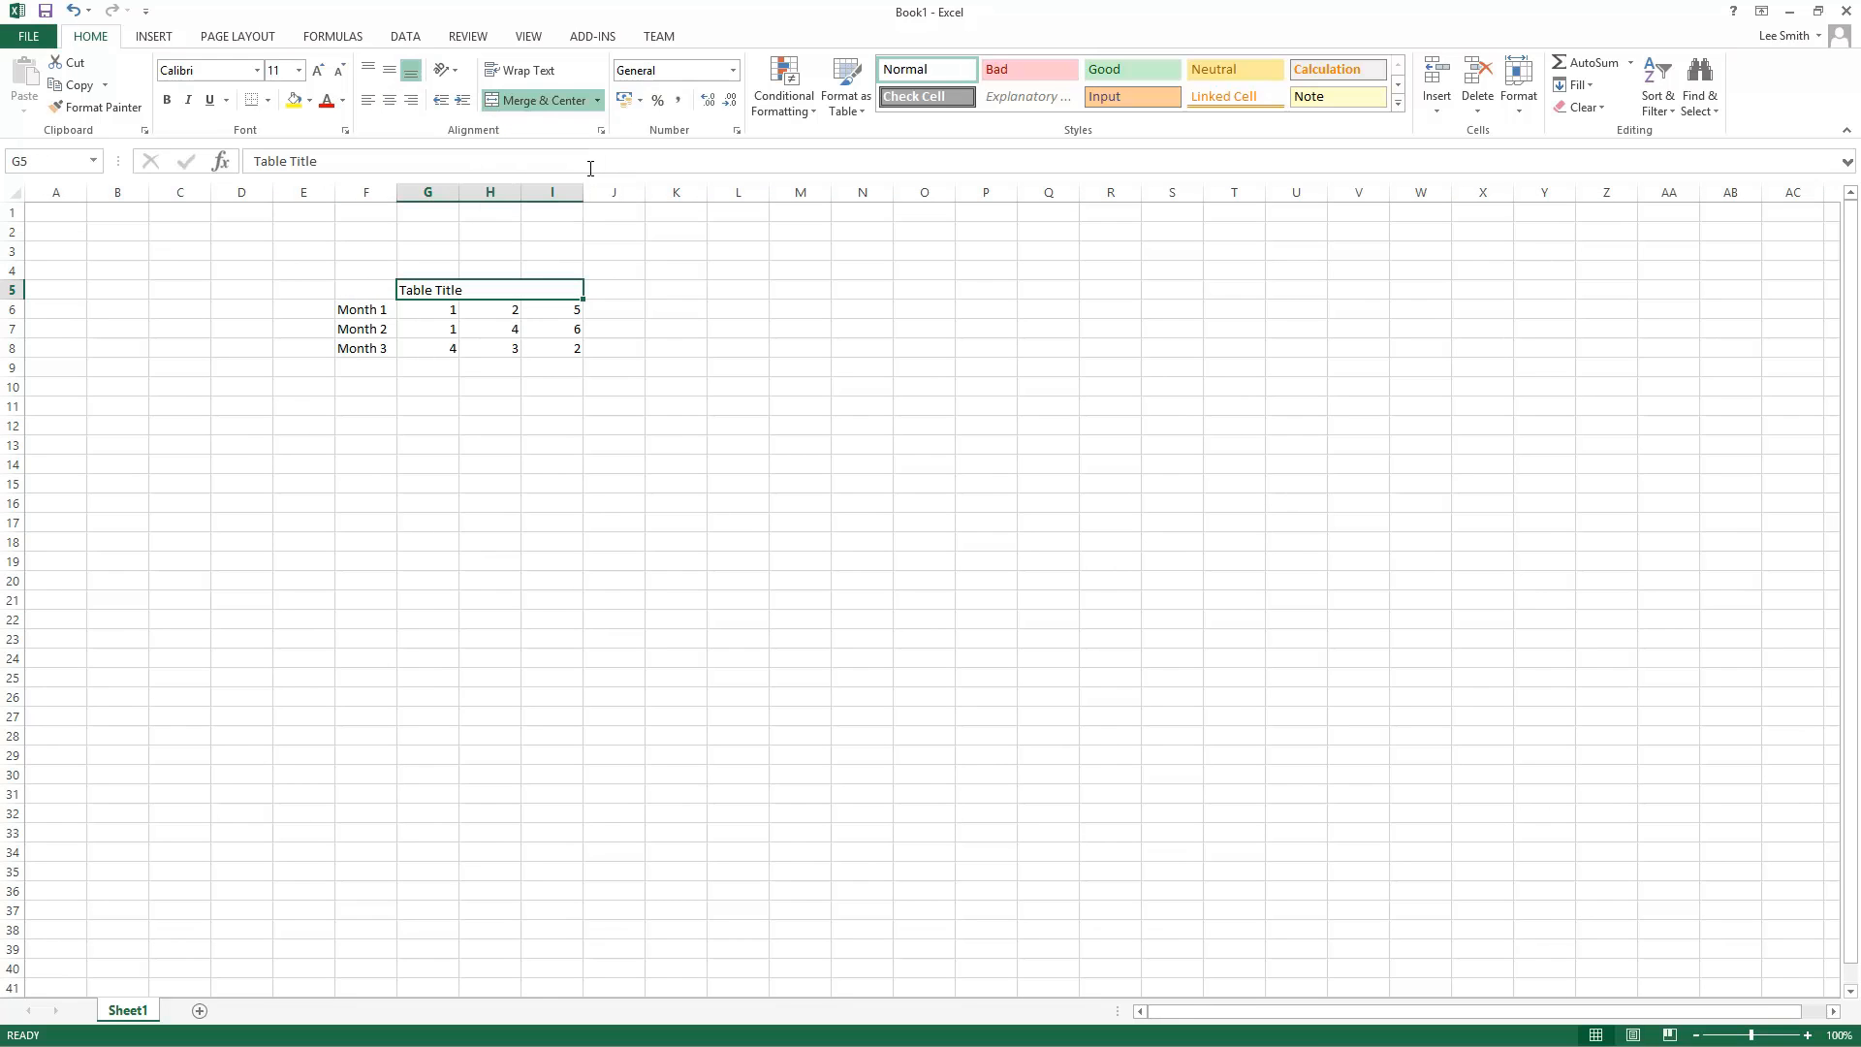
pyautogui.click(655, 437)
# Step: Enter Text 1 in H12 and Text 2 in I12
pyautogui.click(439, 293)
pyautogui.click(478, 461)
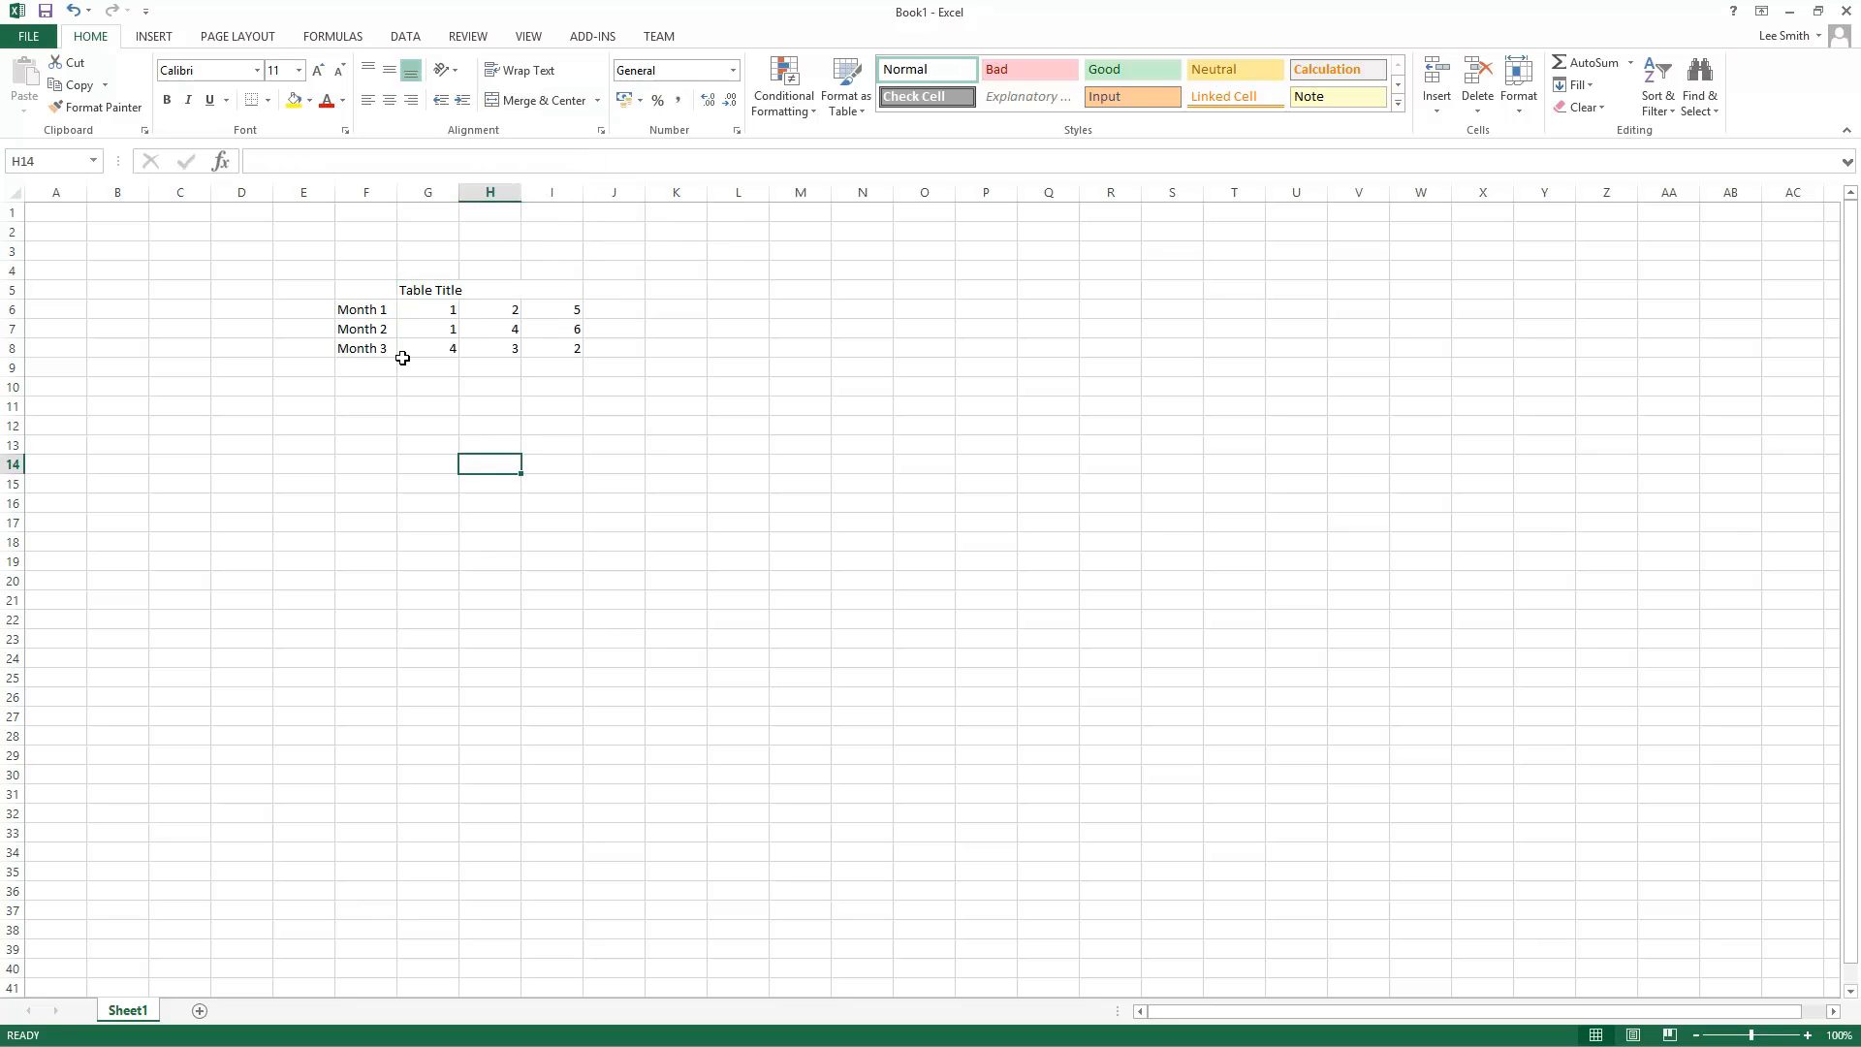
pyautogui.click(509, 428)
pyautogui.write('Text 1')
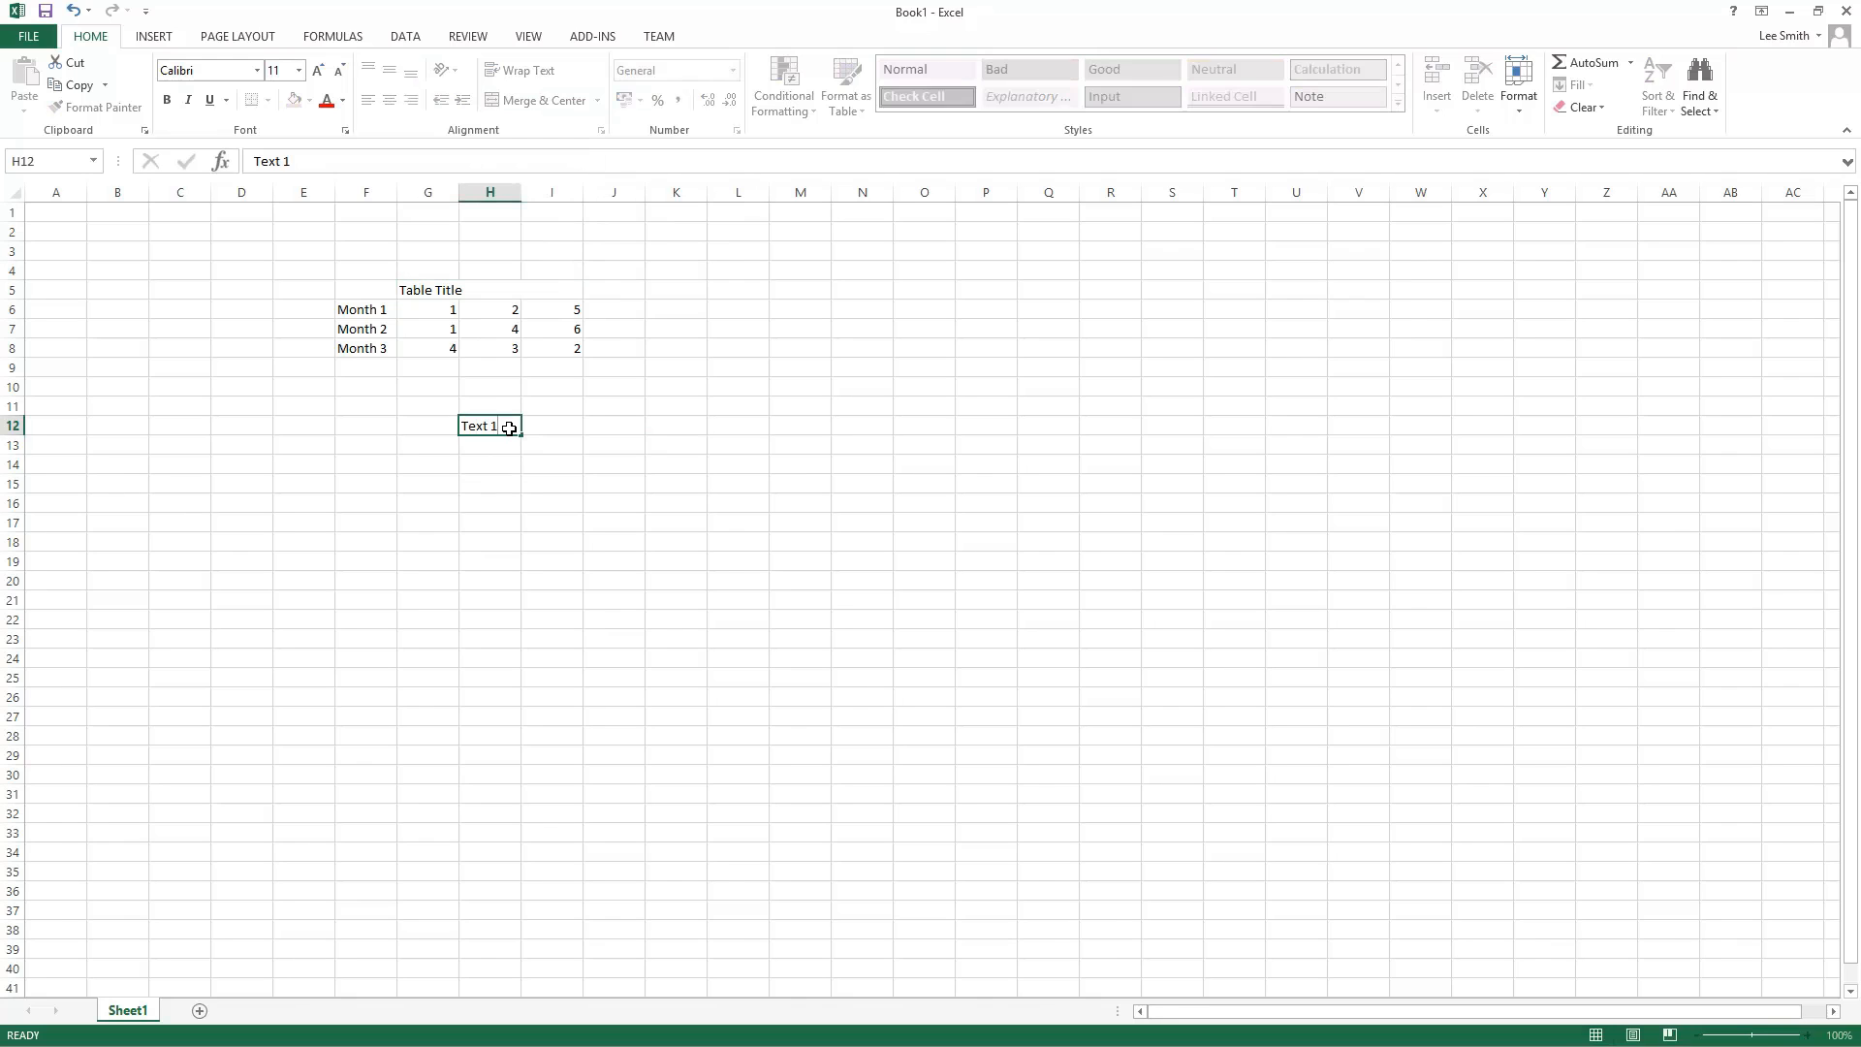
pyautogui.press('Tab')
pyautogui.write('Text')
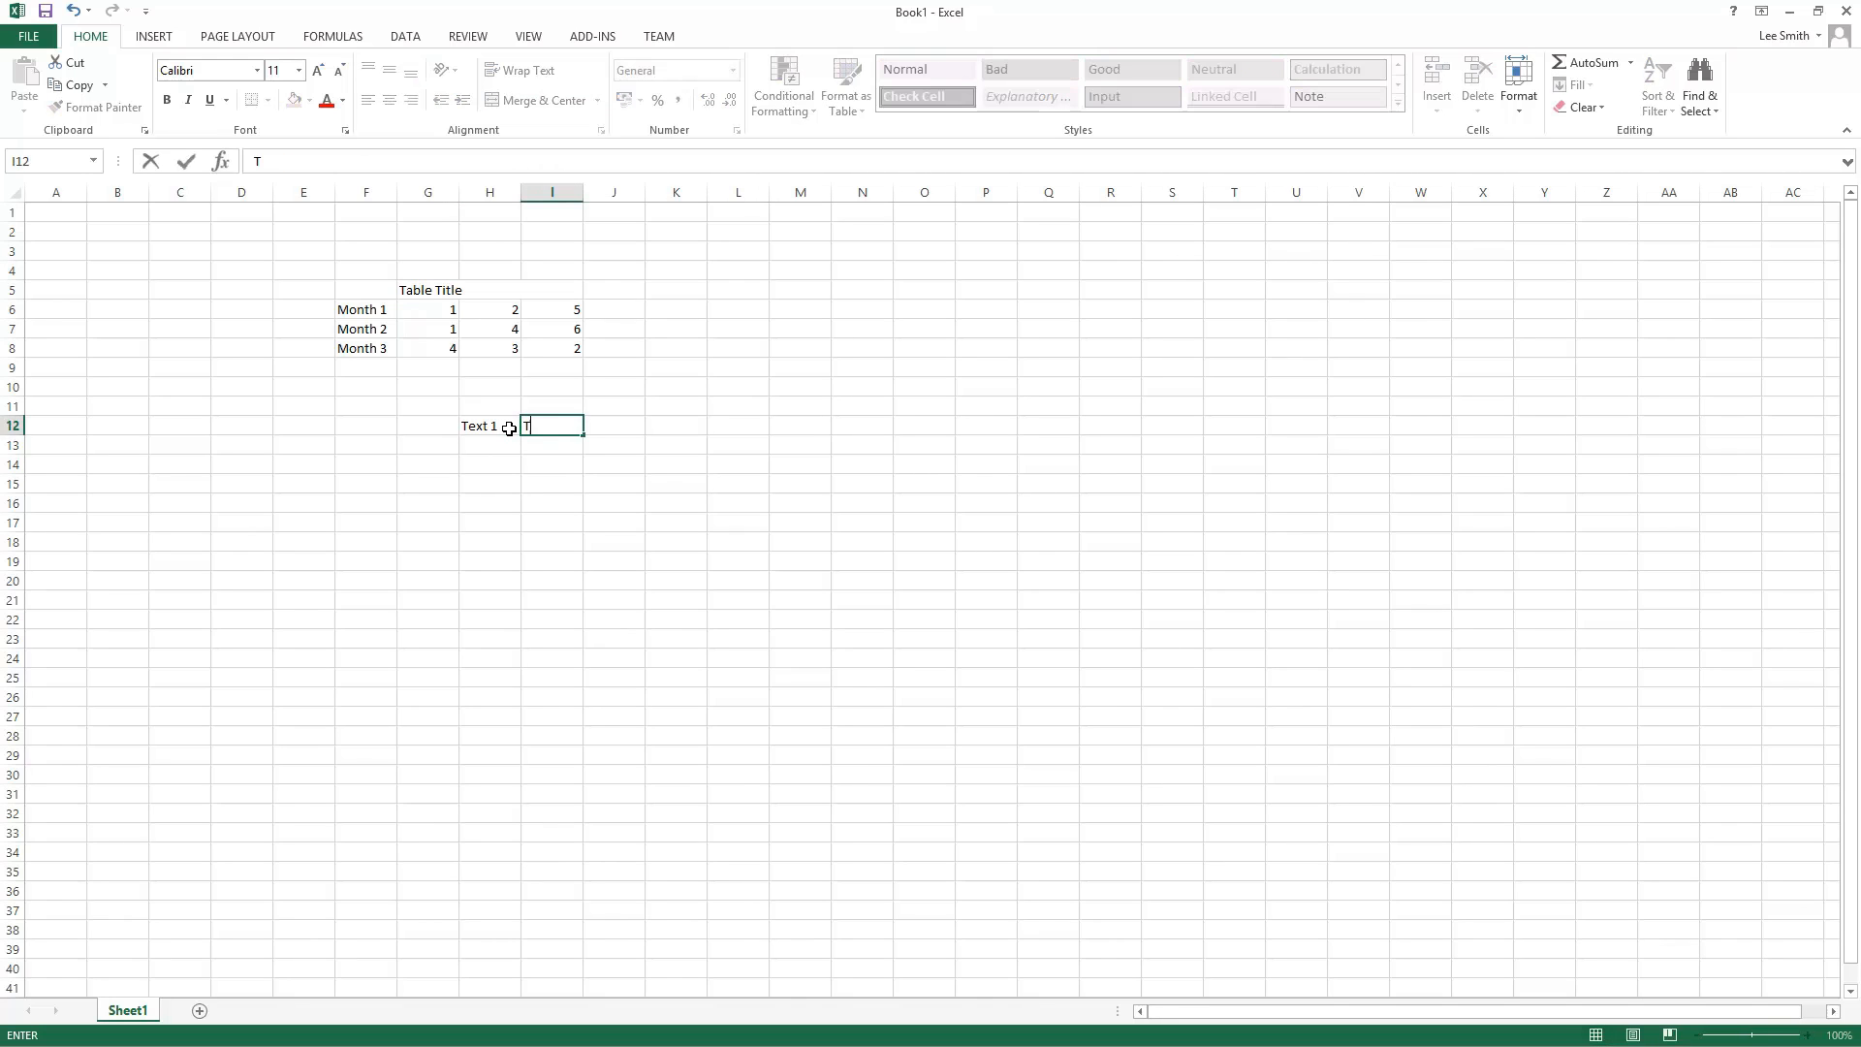
pyautogui.write(' 2')
pyautogui.press('Return')
# Step: Merge H12 and I12 with Merge Cells, accepting the data-loss warning
pyautogui.click(509, 428)
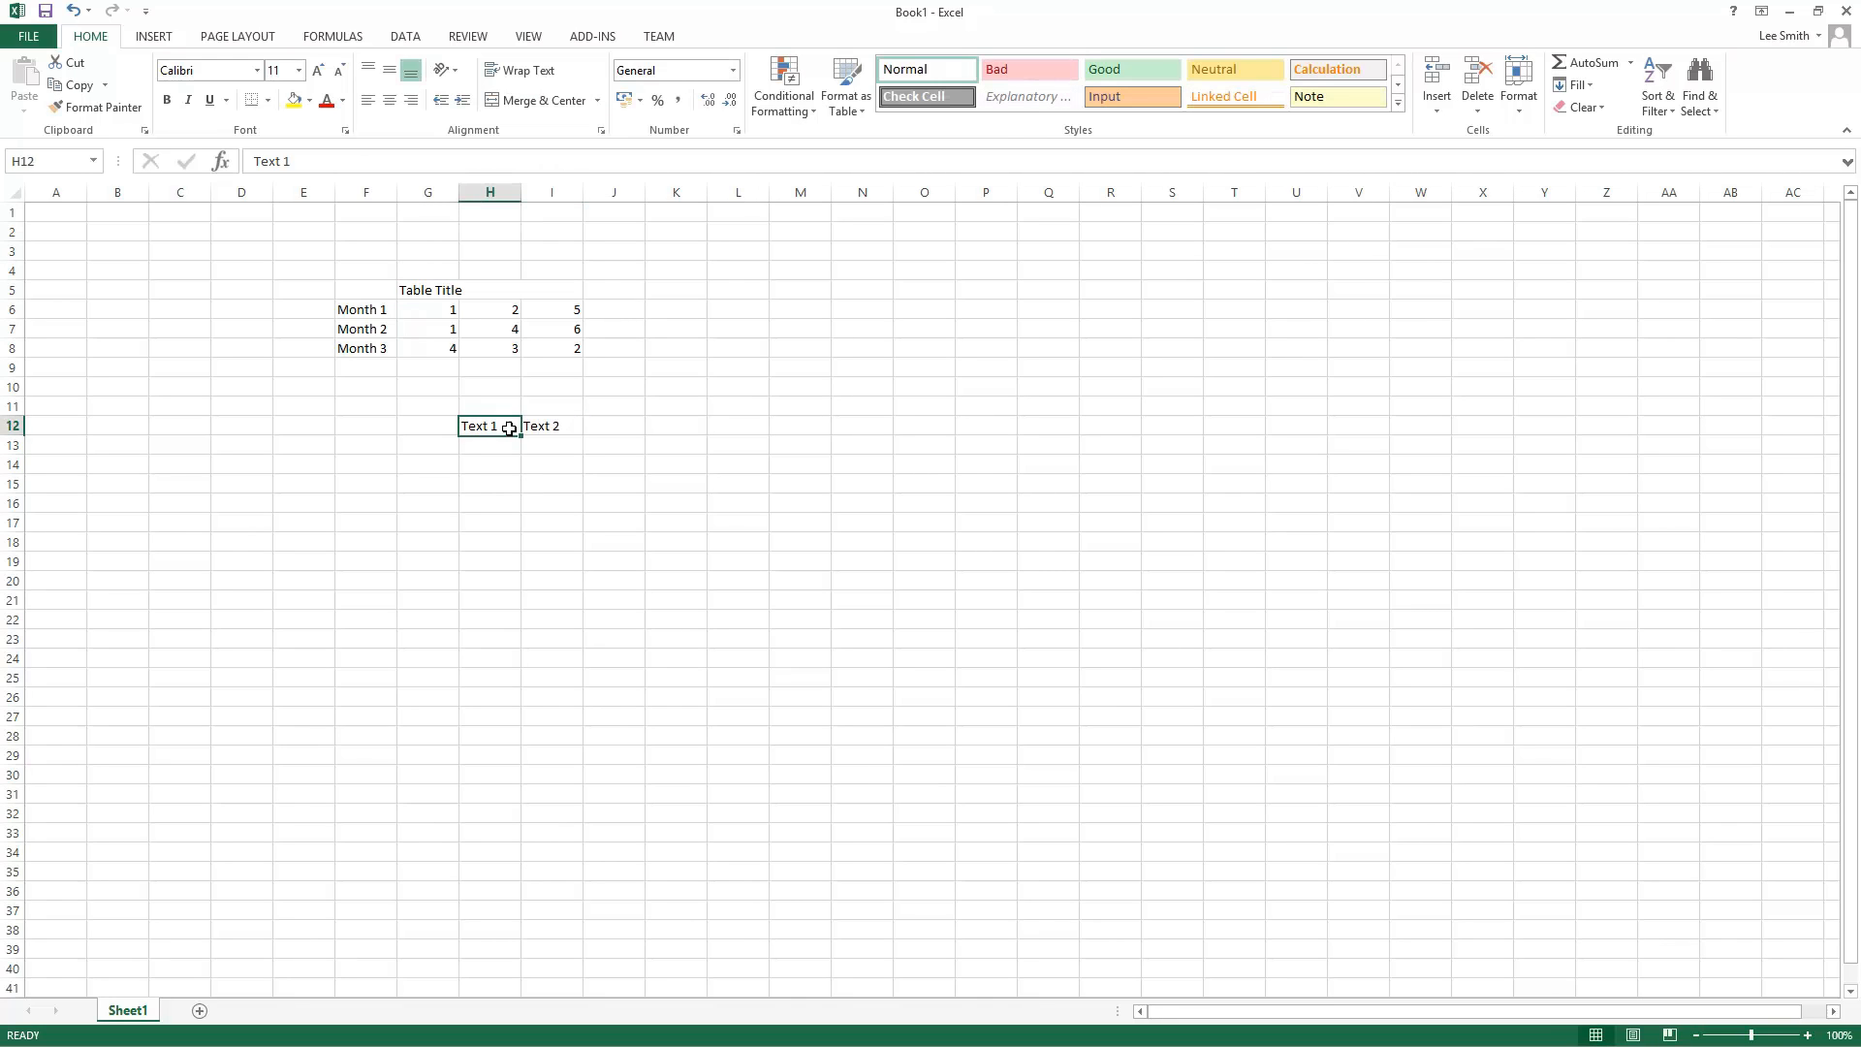
pyautogui.hotkey('shift', 'Right')
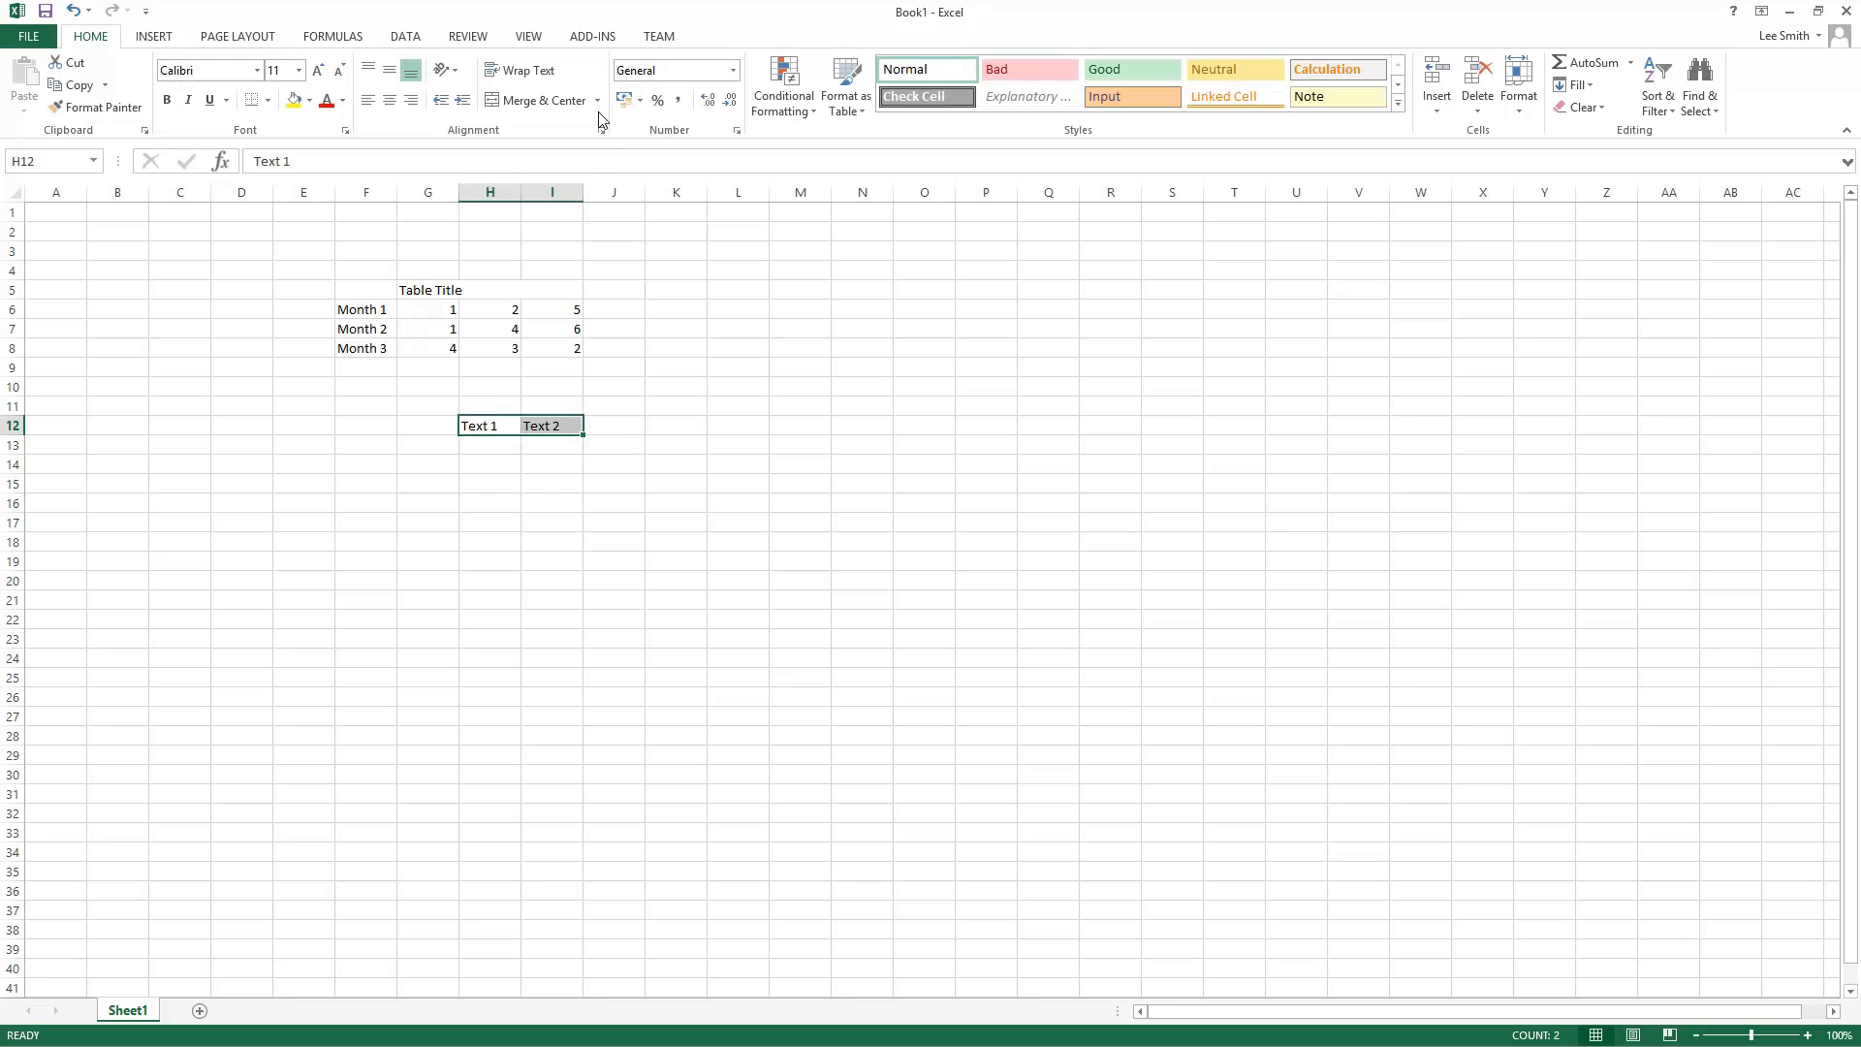
pyautogui.click(597, 101)
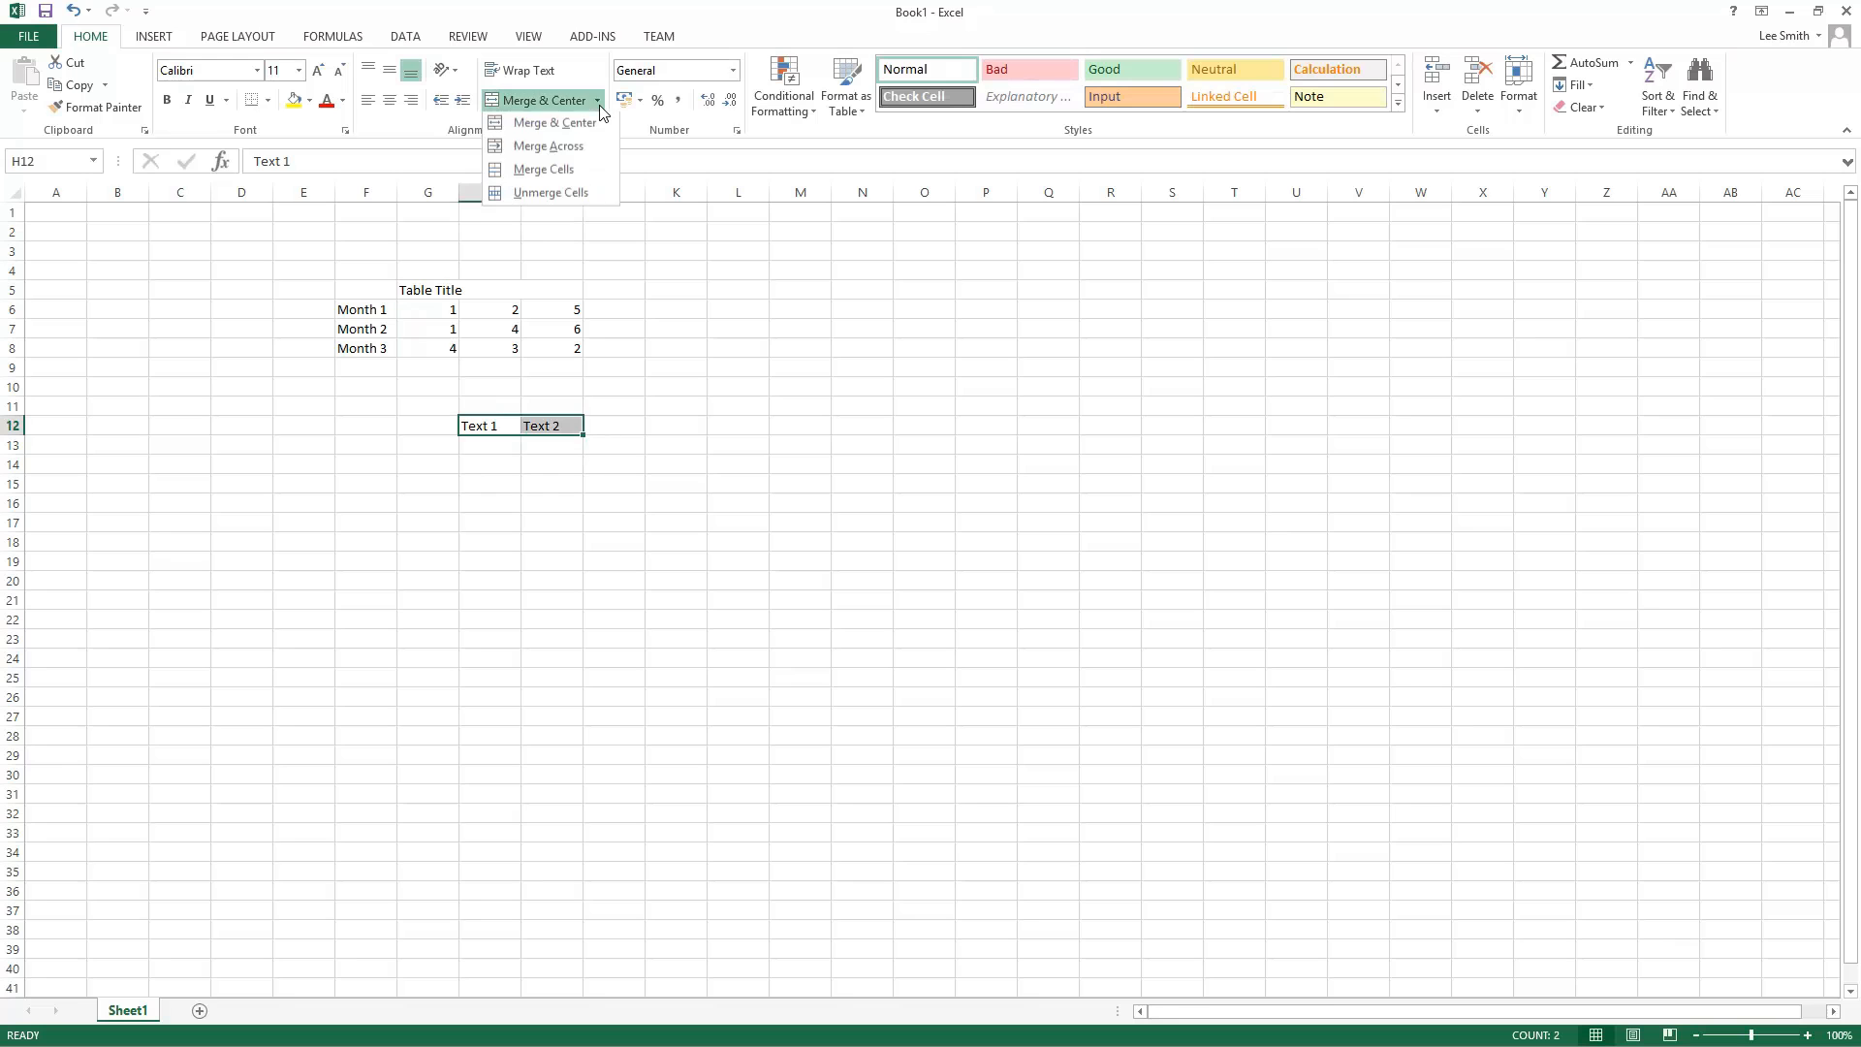
pyautogui.click(584, 170)
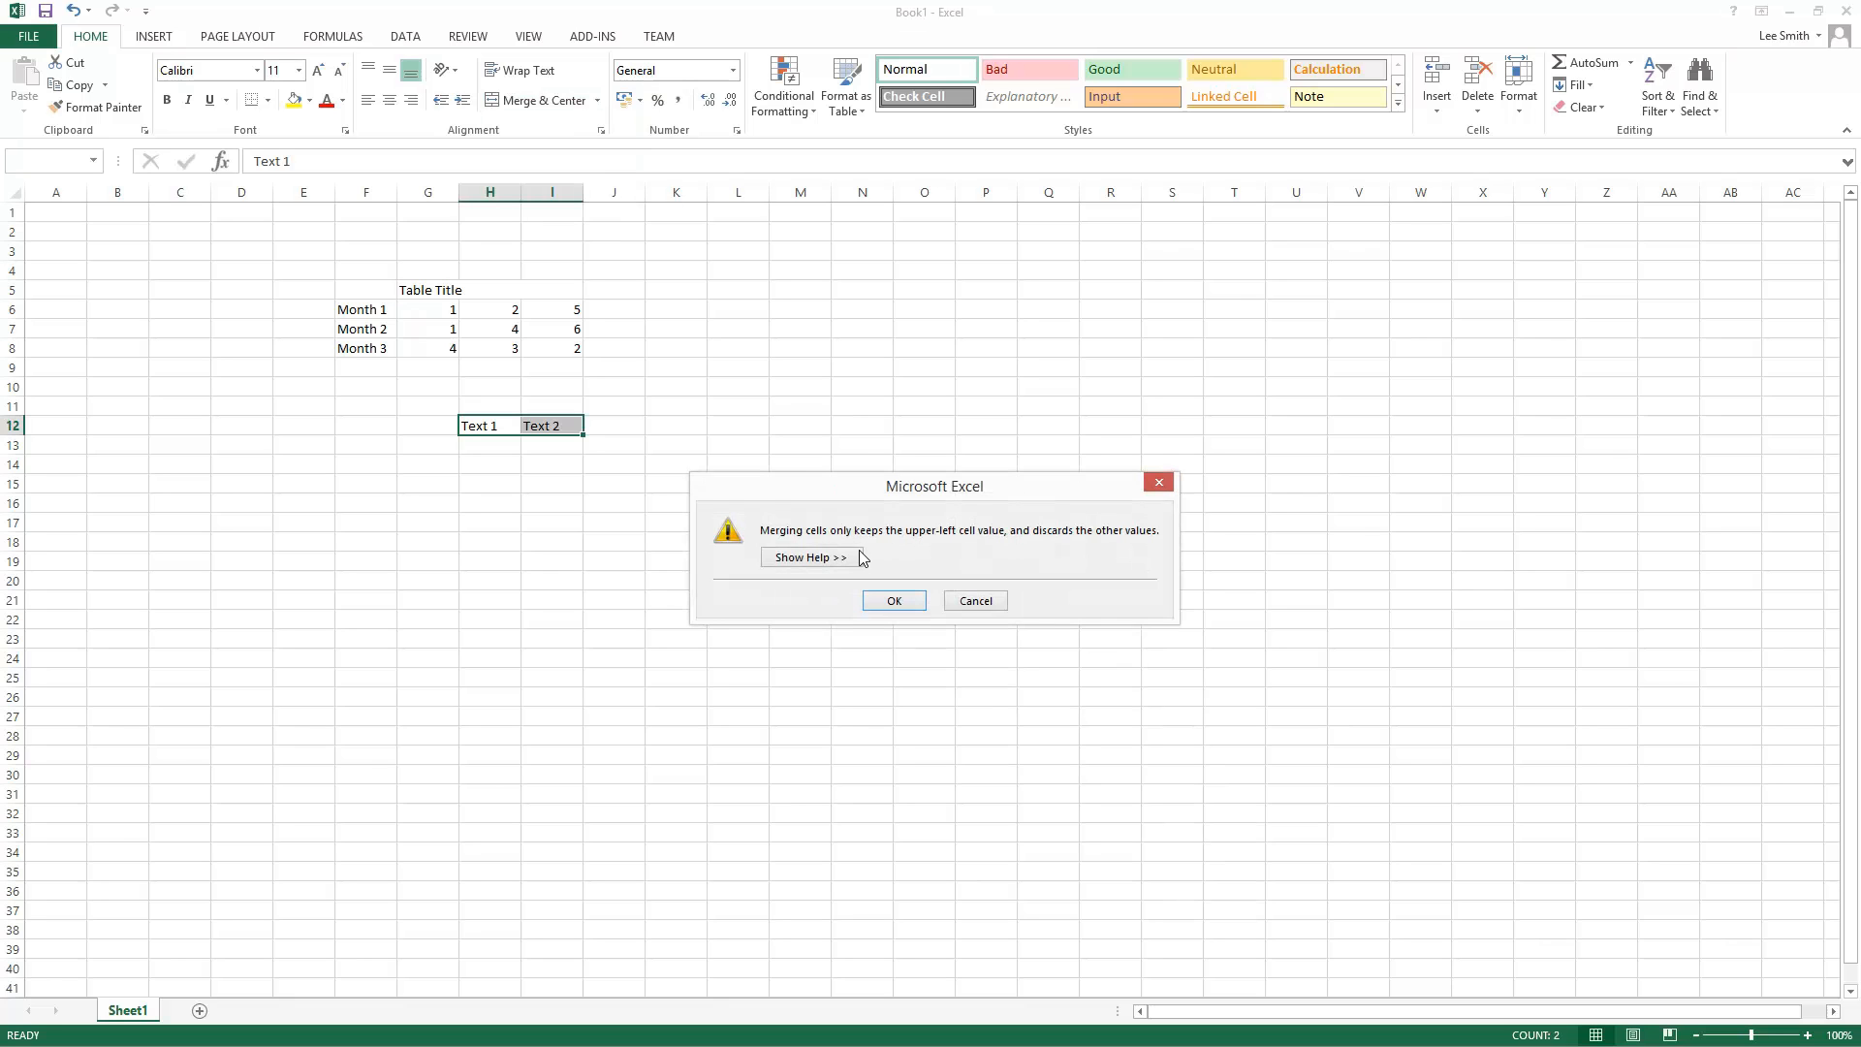
pyautogui.click(862, 635)
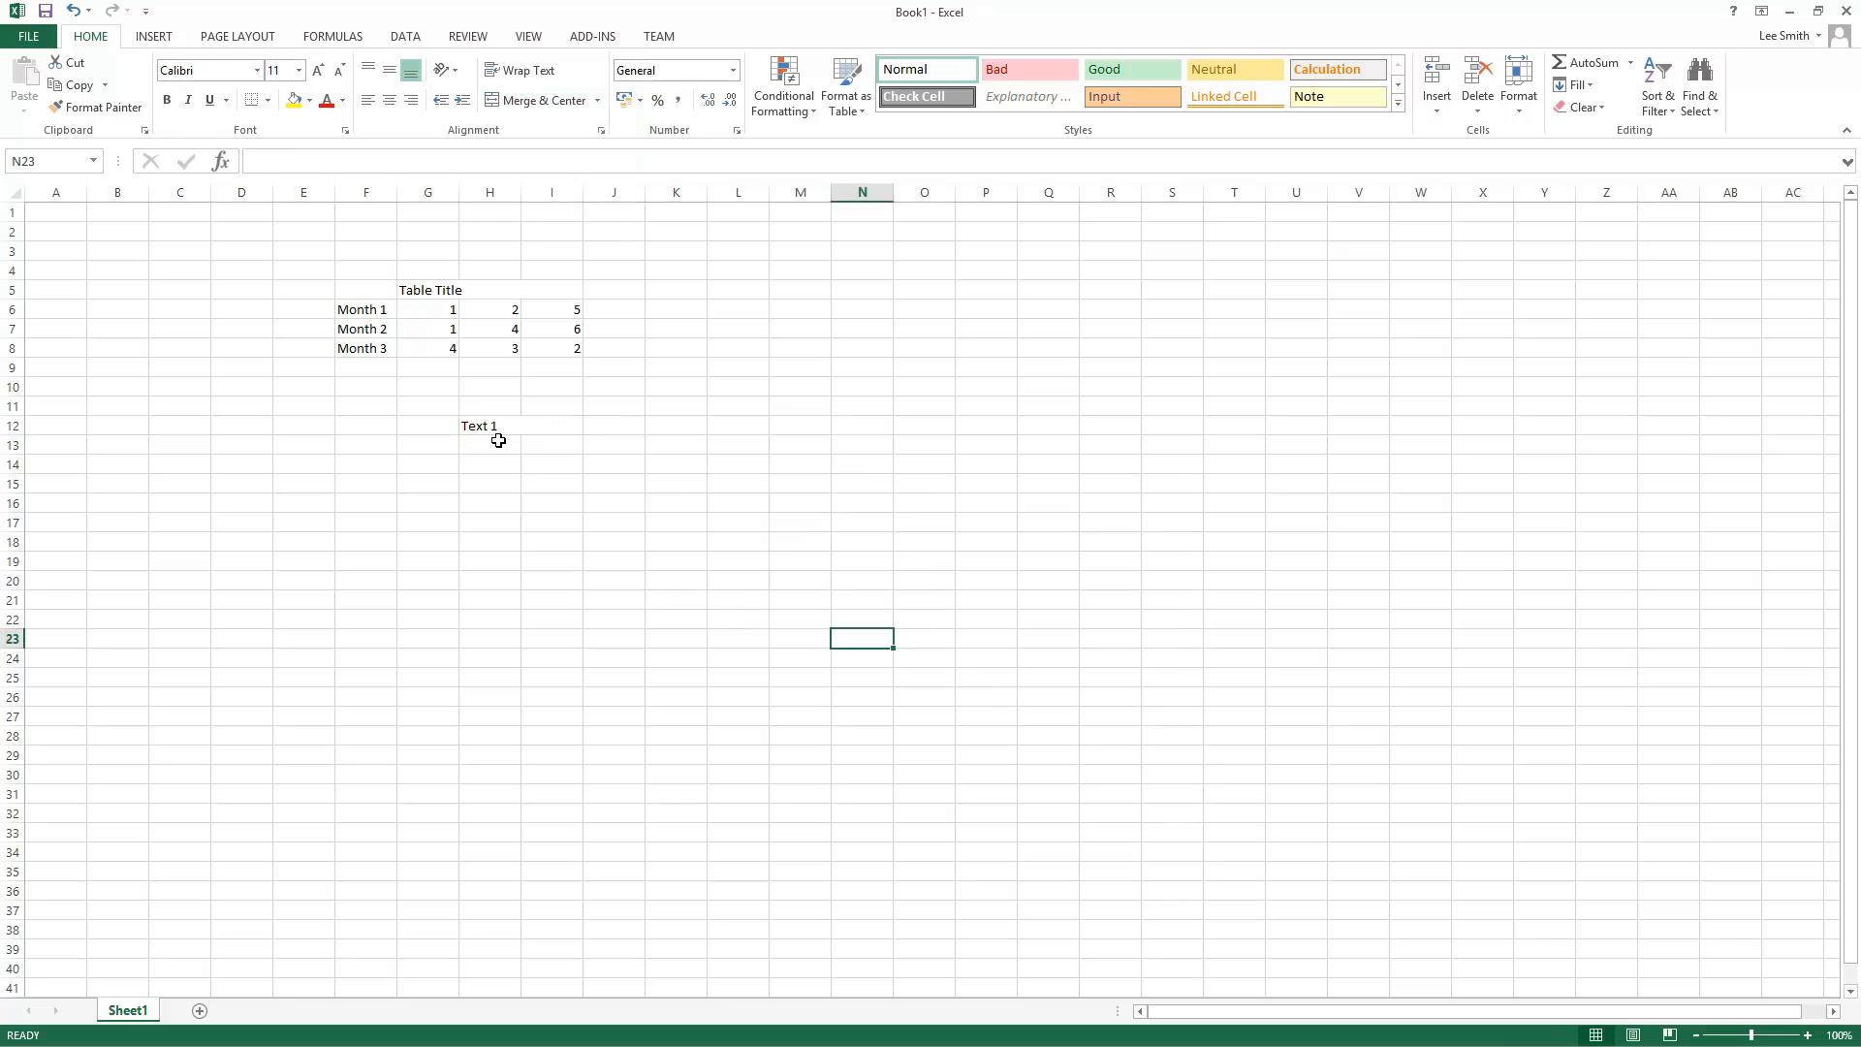
# Step: Unmerge the merged H12:I12 cell
pyautogui.moveTo(495, 422); pyautogui.dragTo(566, 437)
pyautogui.click(528, 507)
pyautogui.click(501, 430)
pyautogui.click(560, 578)
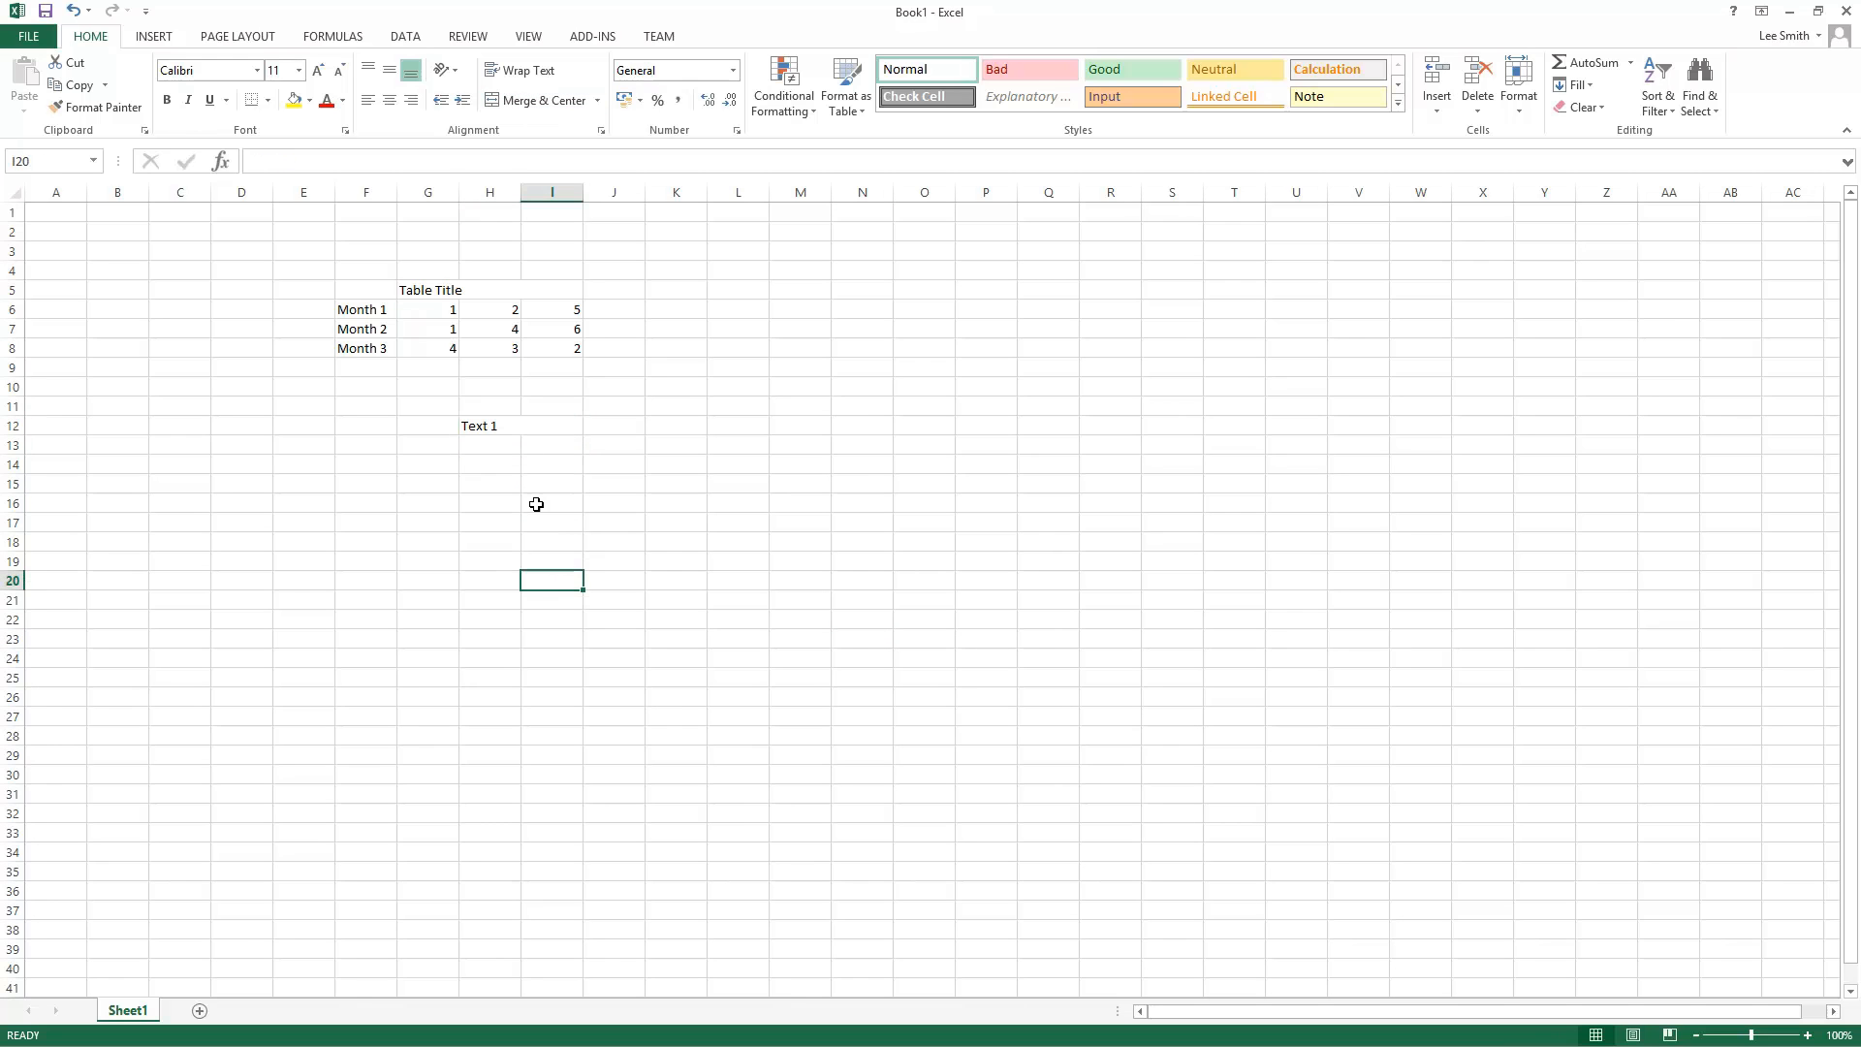
pyautogui.click(508, 422)
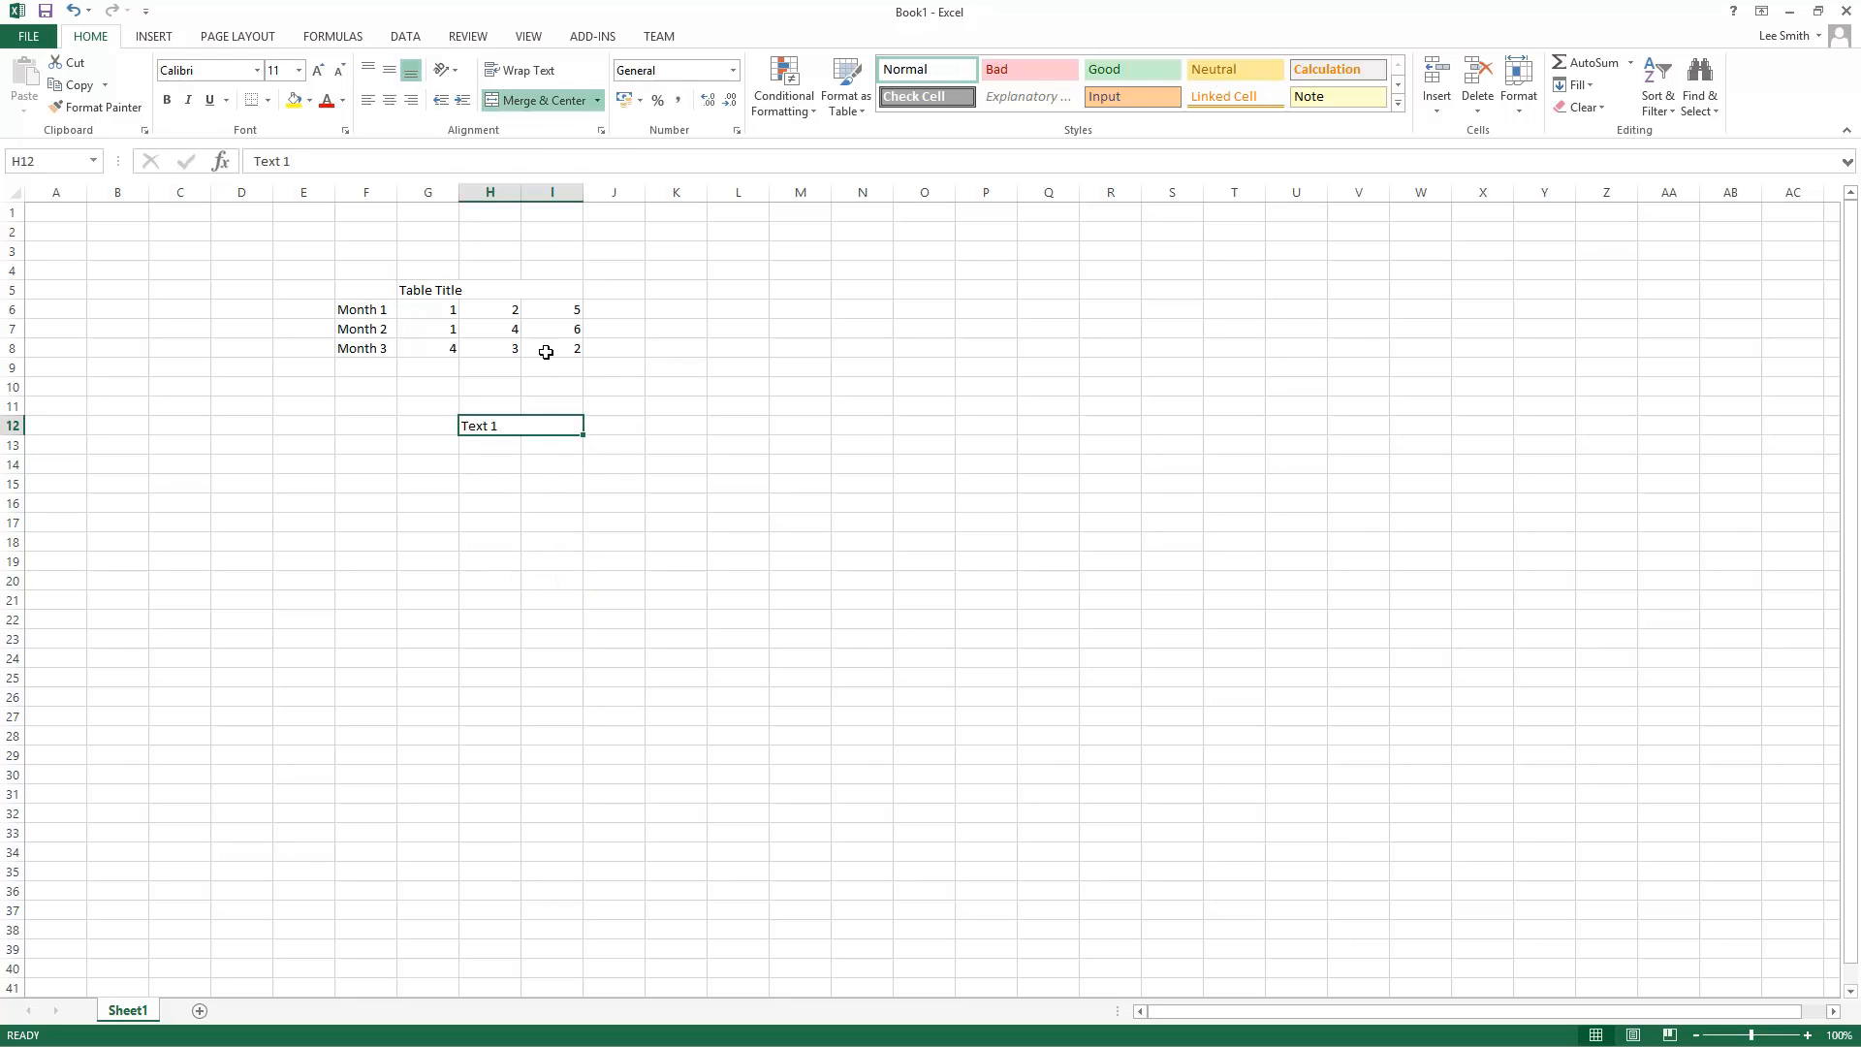
pyautogui.click(598, 100)
pyautogui.click(576, 195)
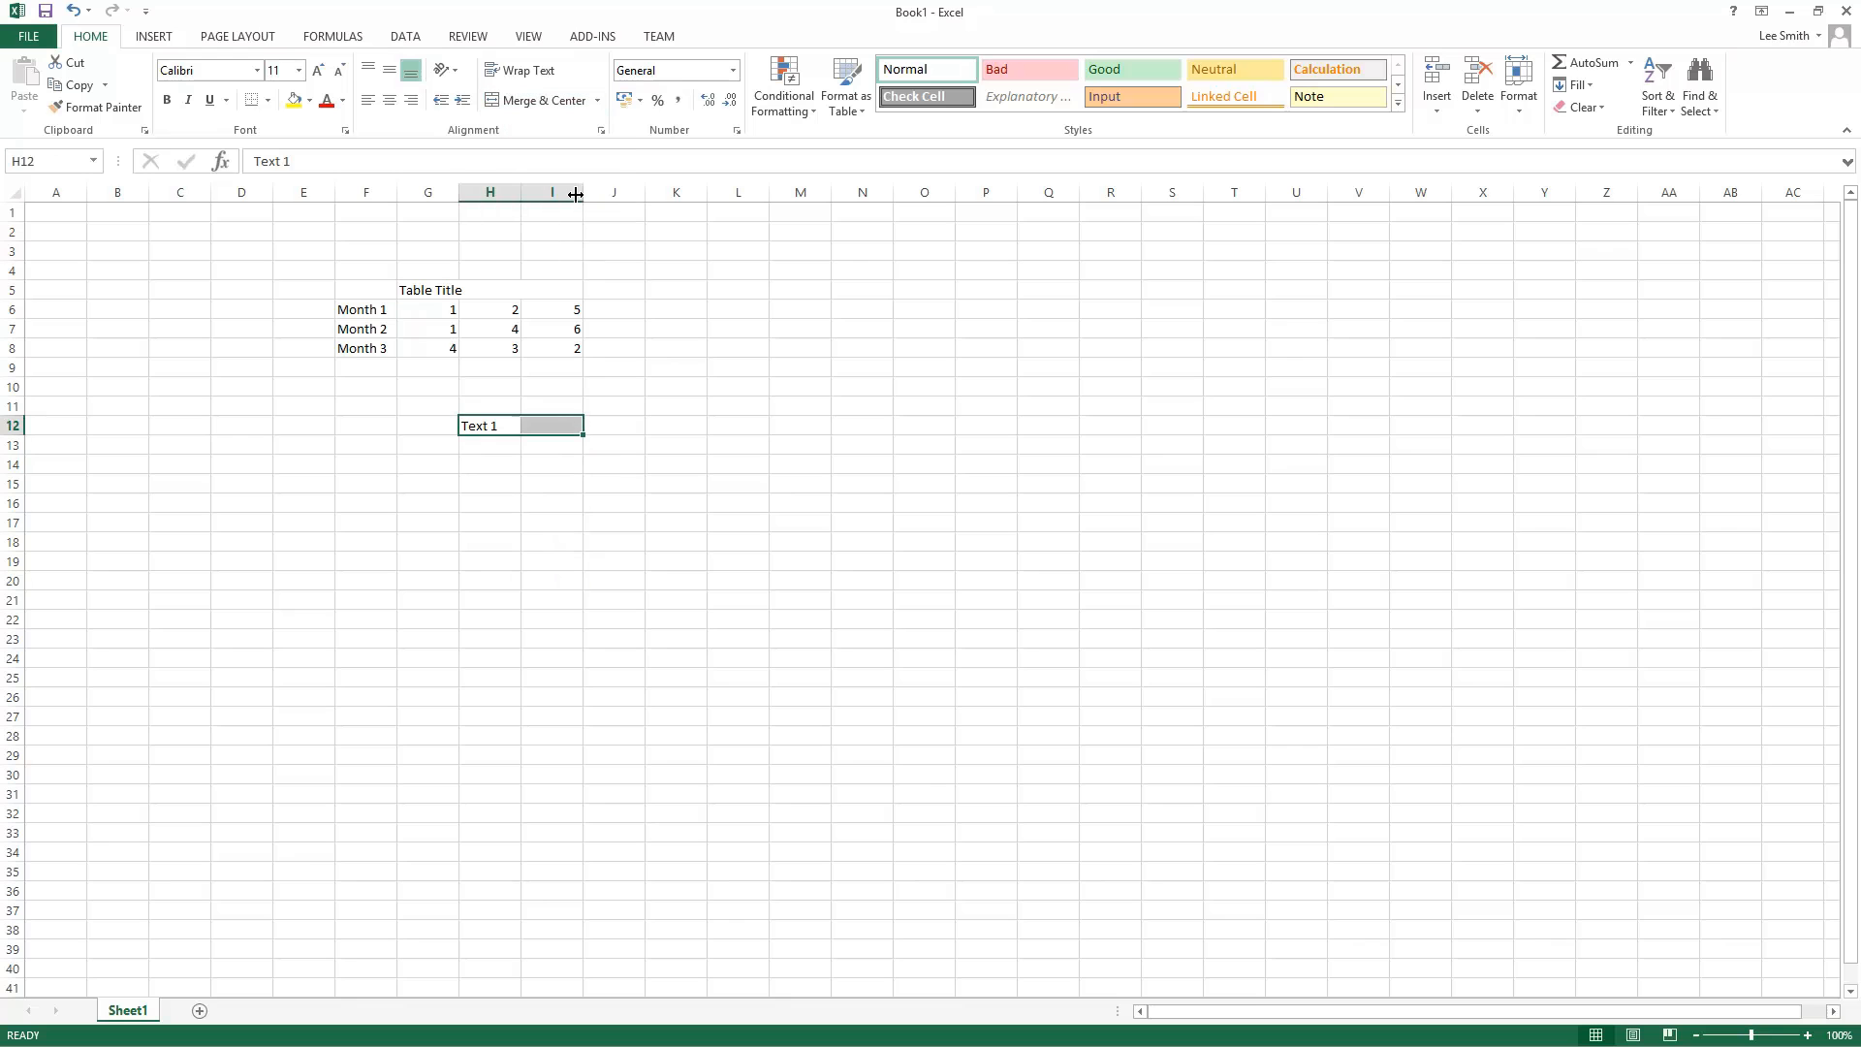
pyautogui.click(647, 581)
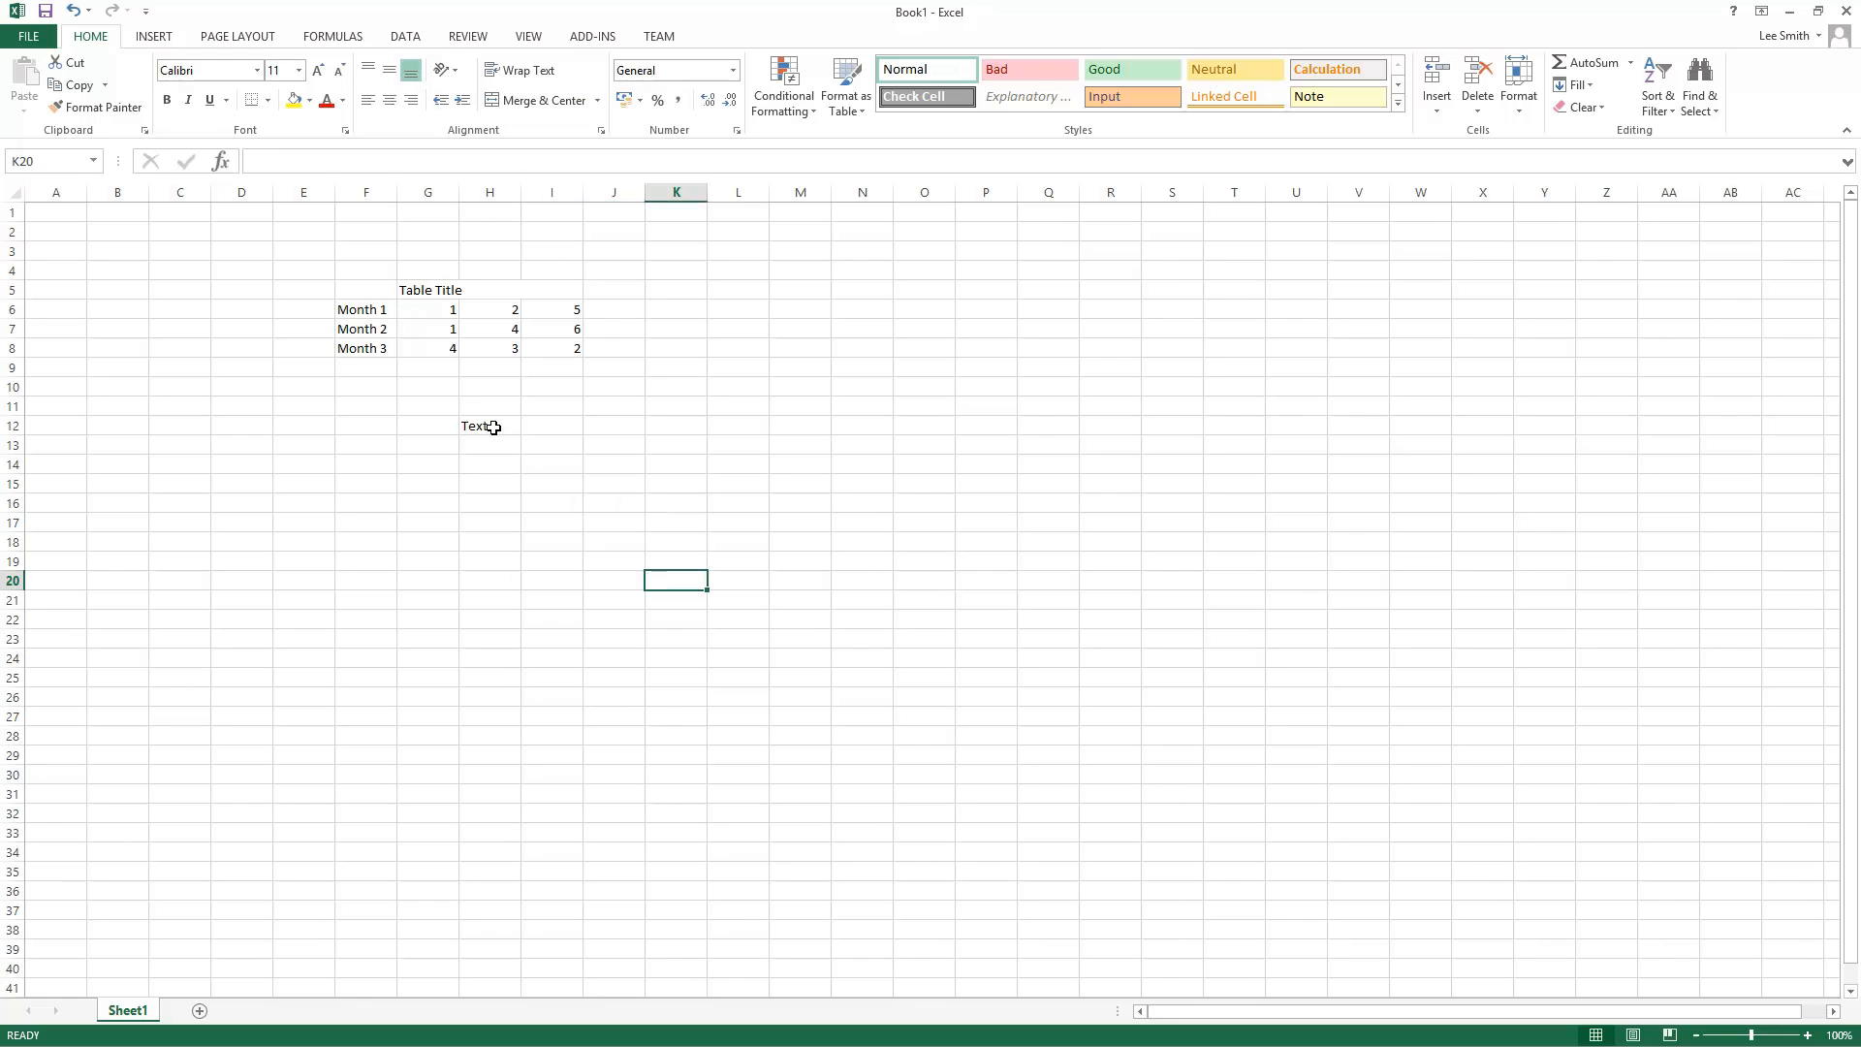
# Step: Apply Merge Across to H6:I7, accepting the warnings
pyautogui.click(547, 426)
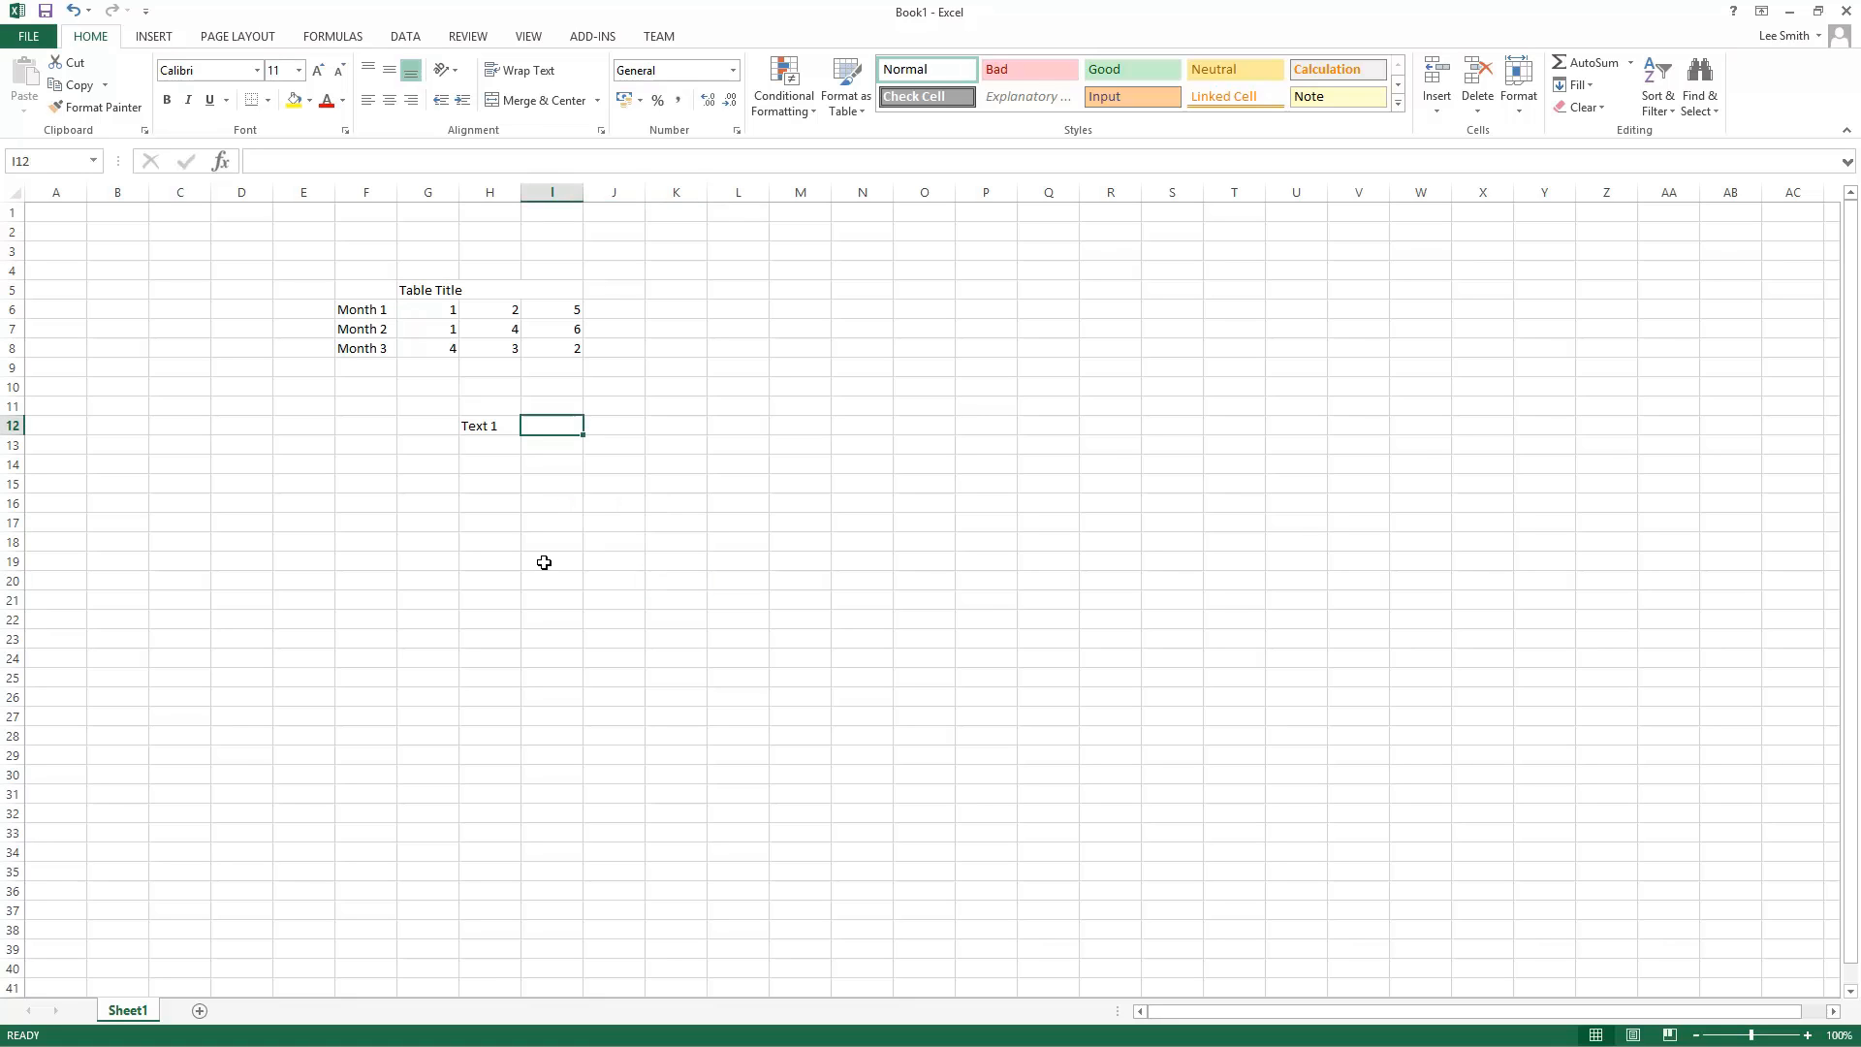
pyautogui.moveTo(494, 308); pyautogui.dragTo(548, 328)
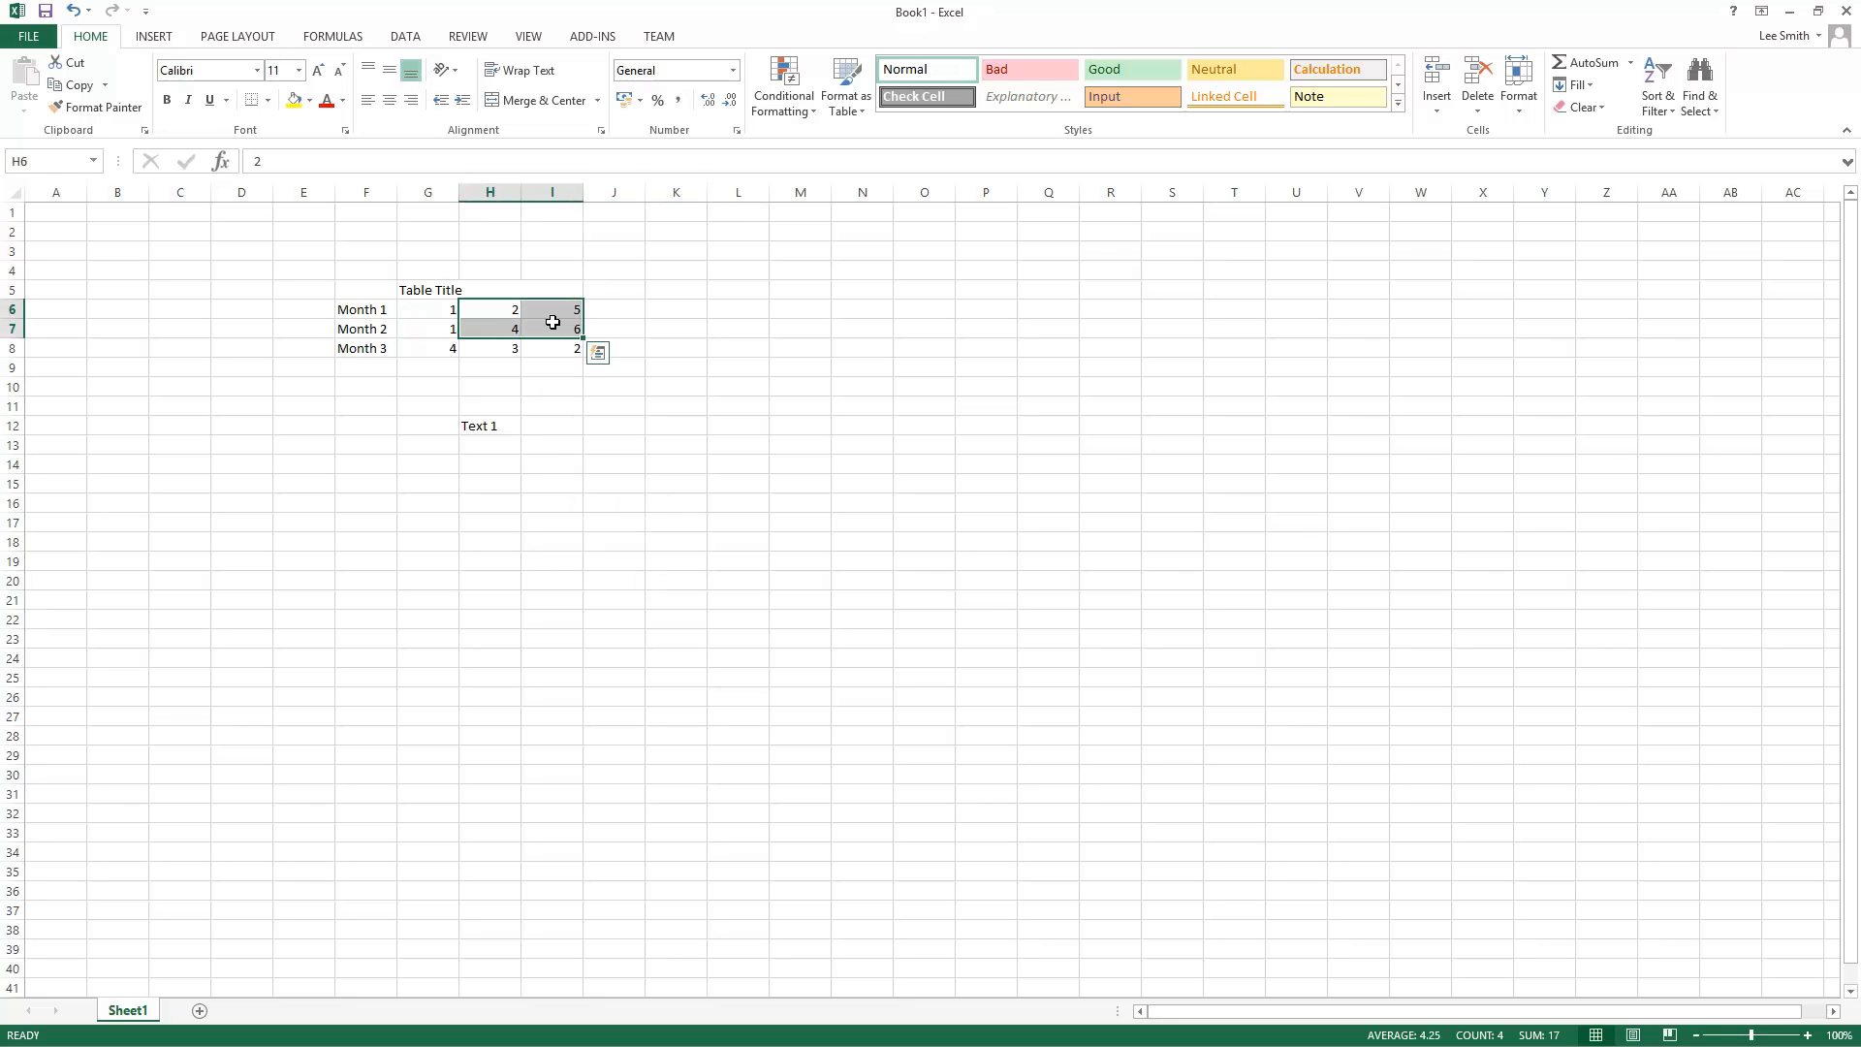
pyautogui.click(597, 100)
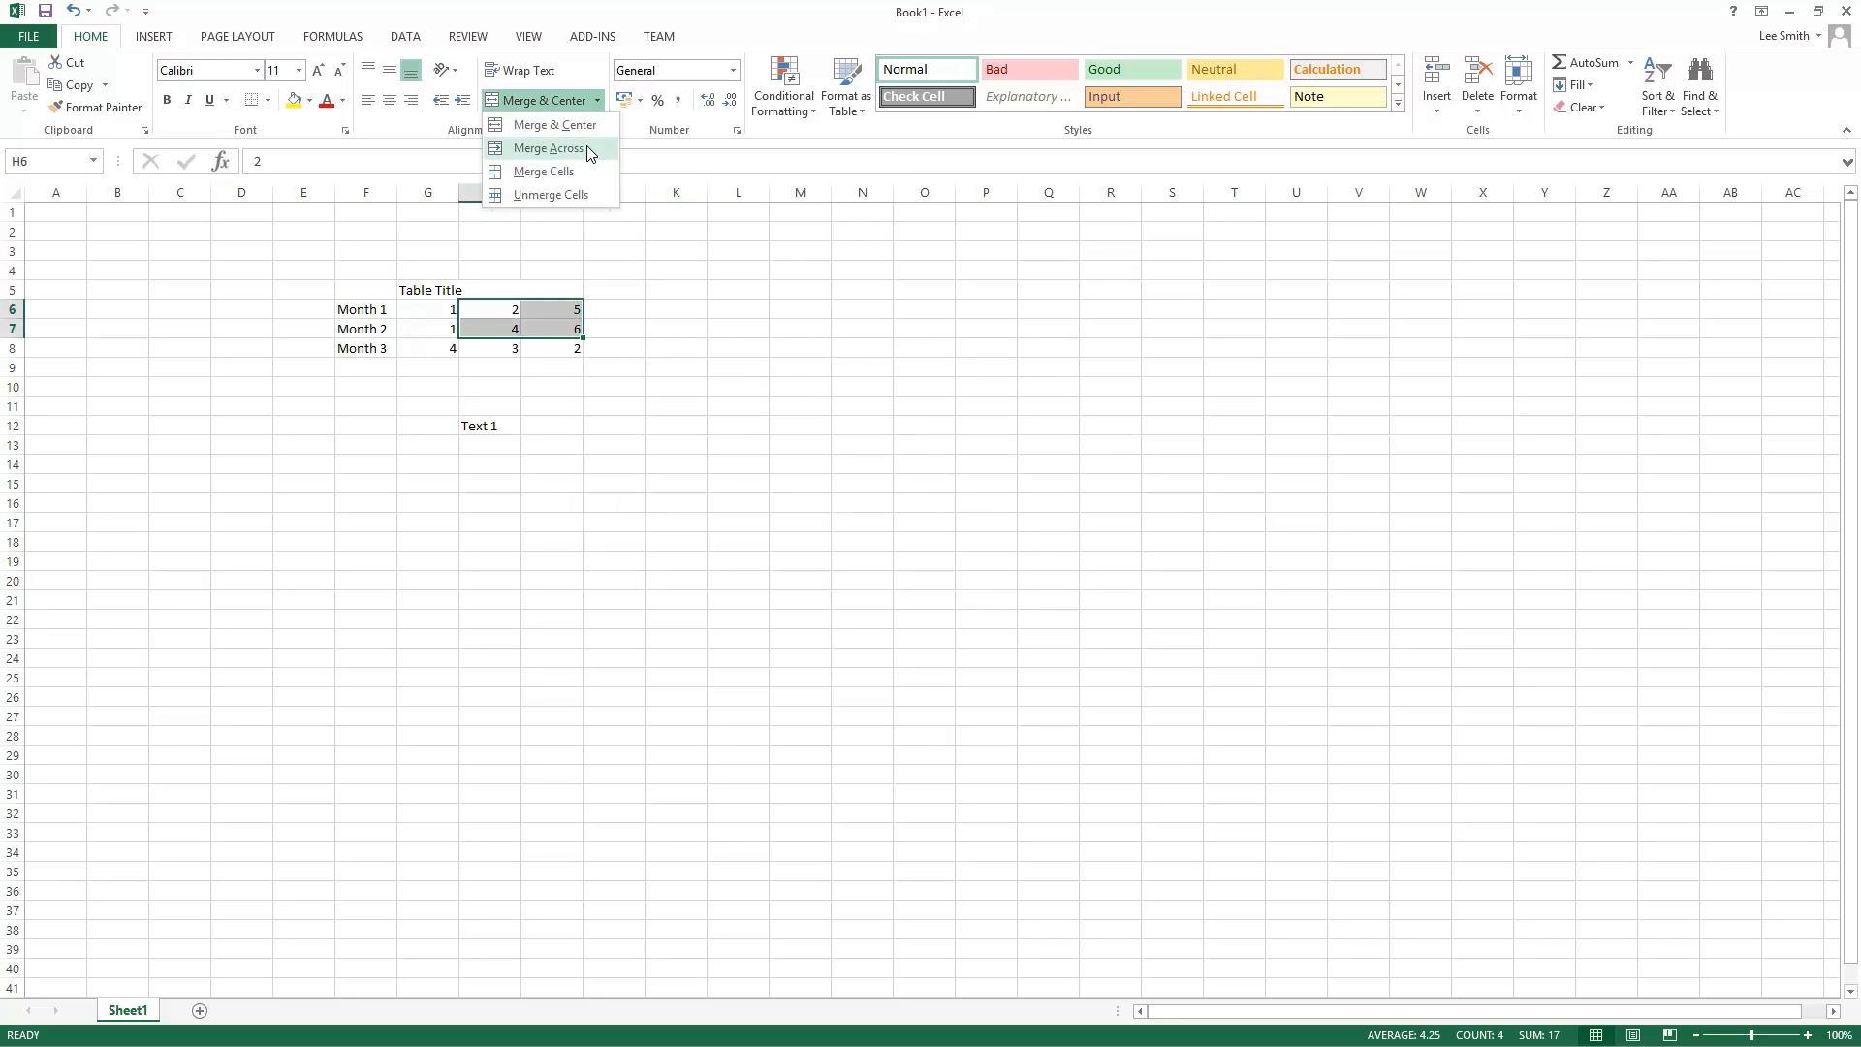
pyautogui.click(586, 146)
pyautogui.click(904, 608)
pyautogui.click(883, 609)
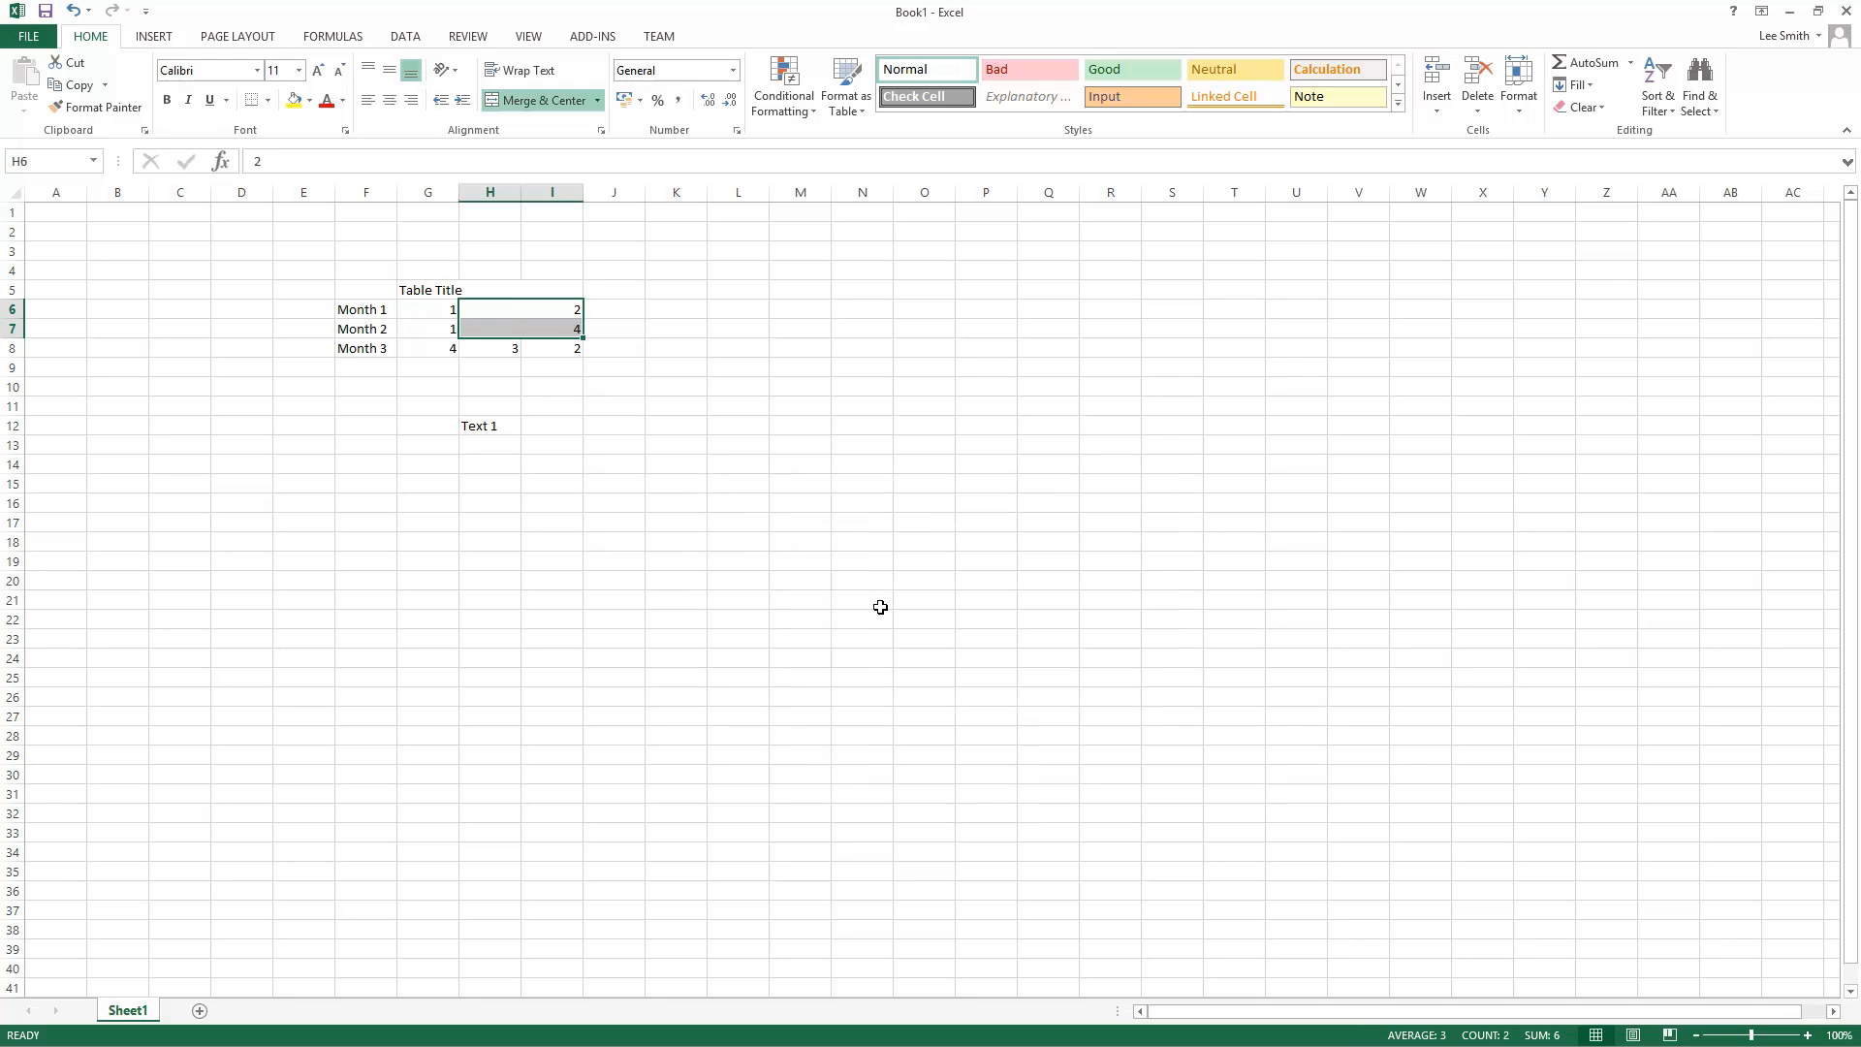
pyautogui.click(880, 607)
pyautogui.moveTo(497, 310); pyautogui.dragTo(519, 327)
pyautogui.click(512, 312)
pyautogui.click(521, 326)
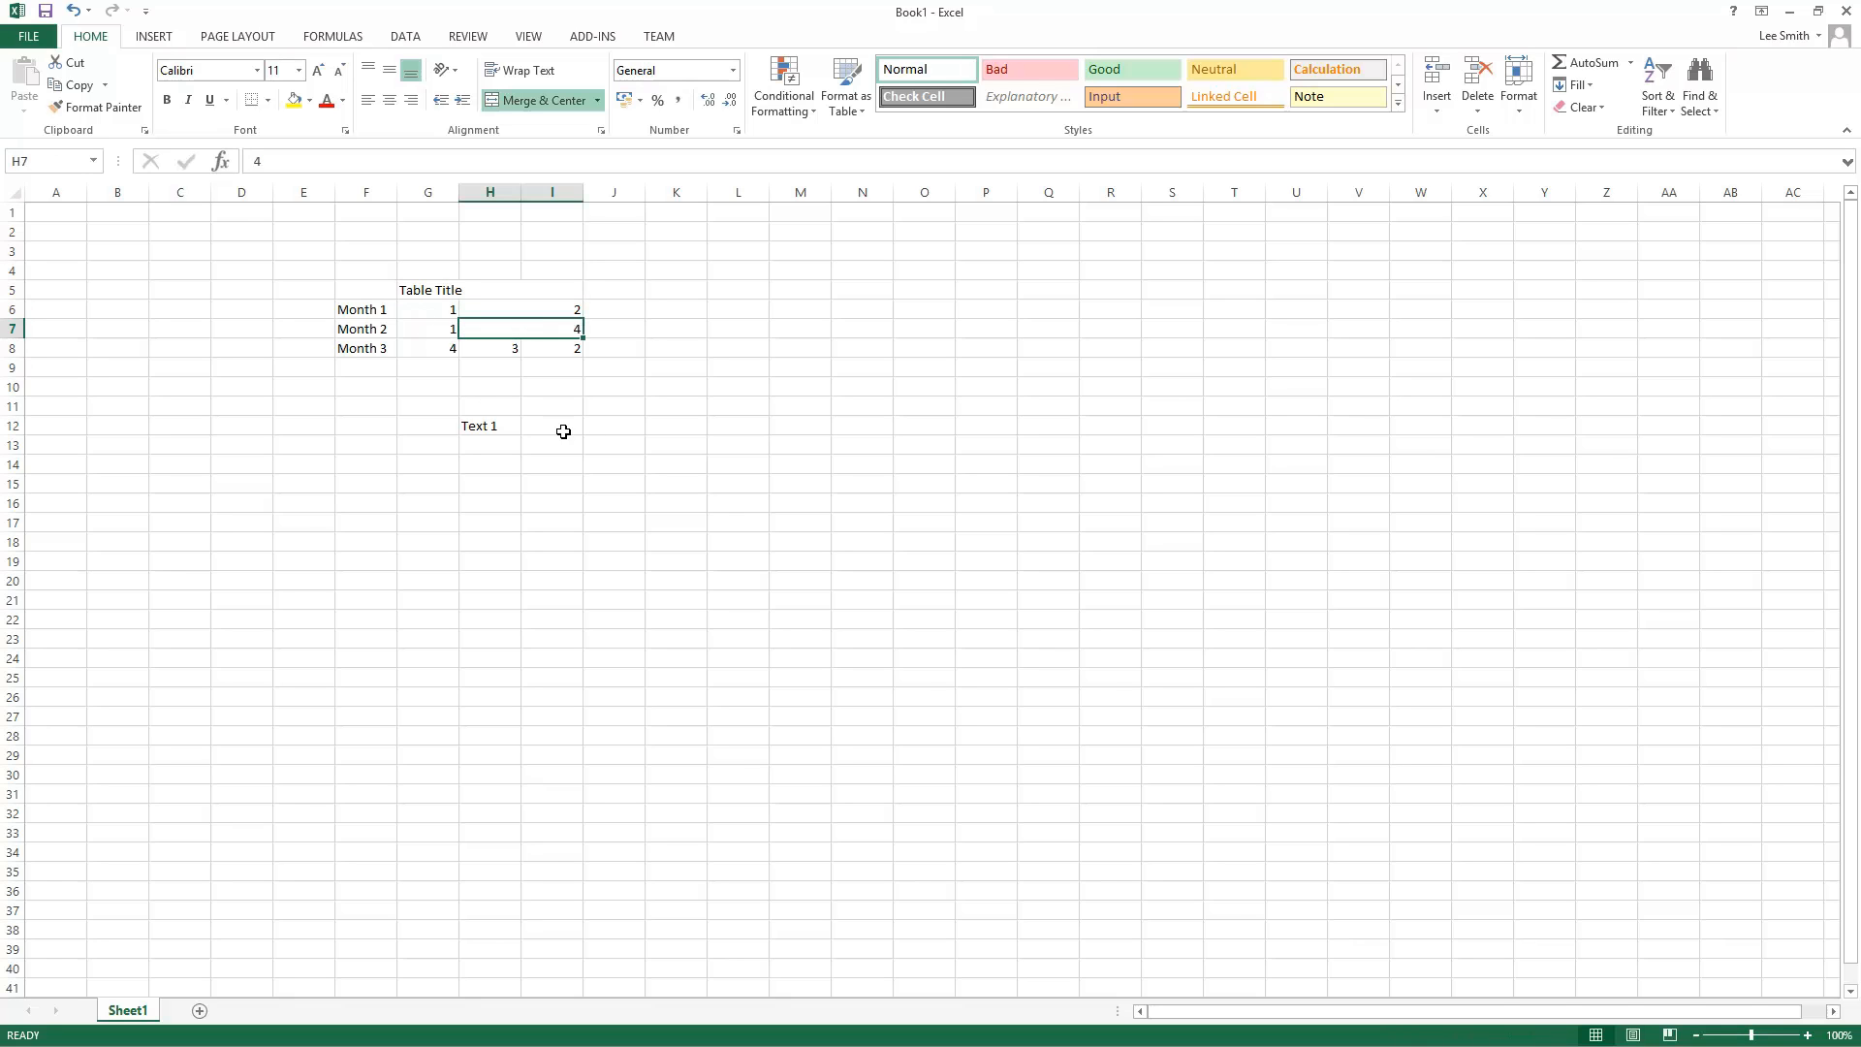
# Step: Enter Cell Content in J13
pyautogui.click(598, 441)
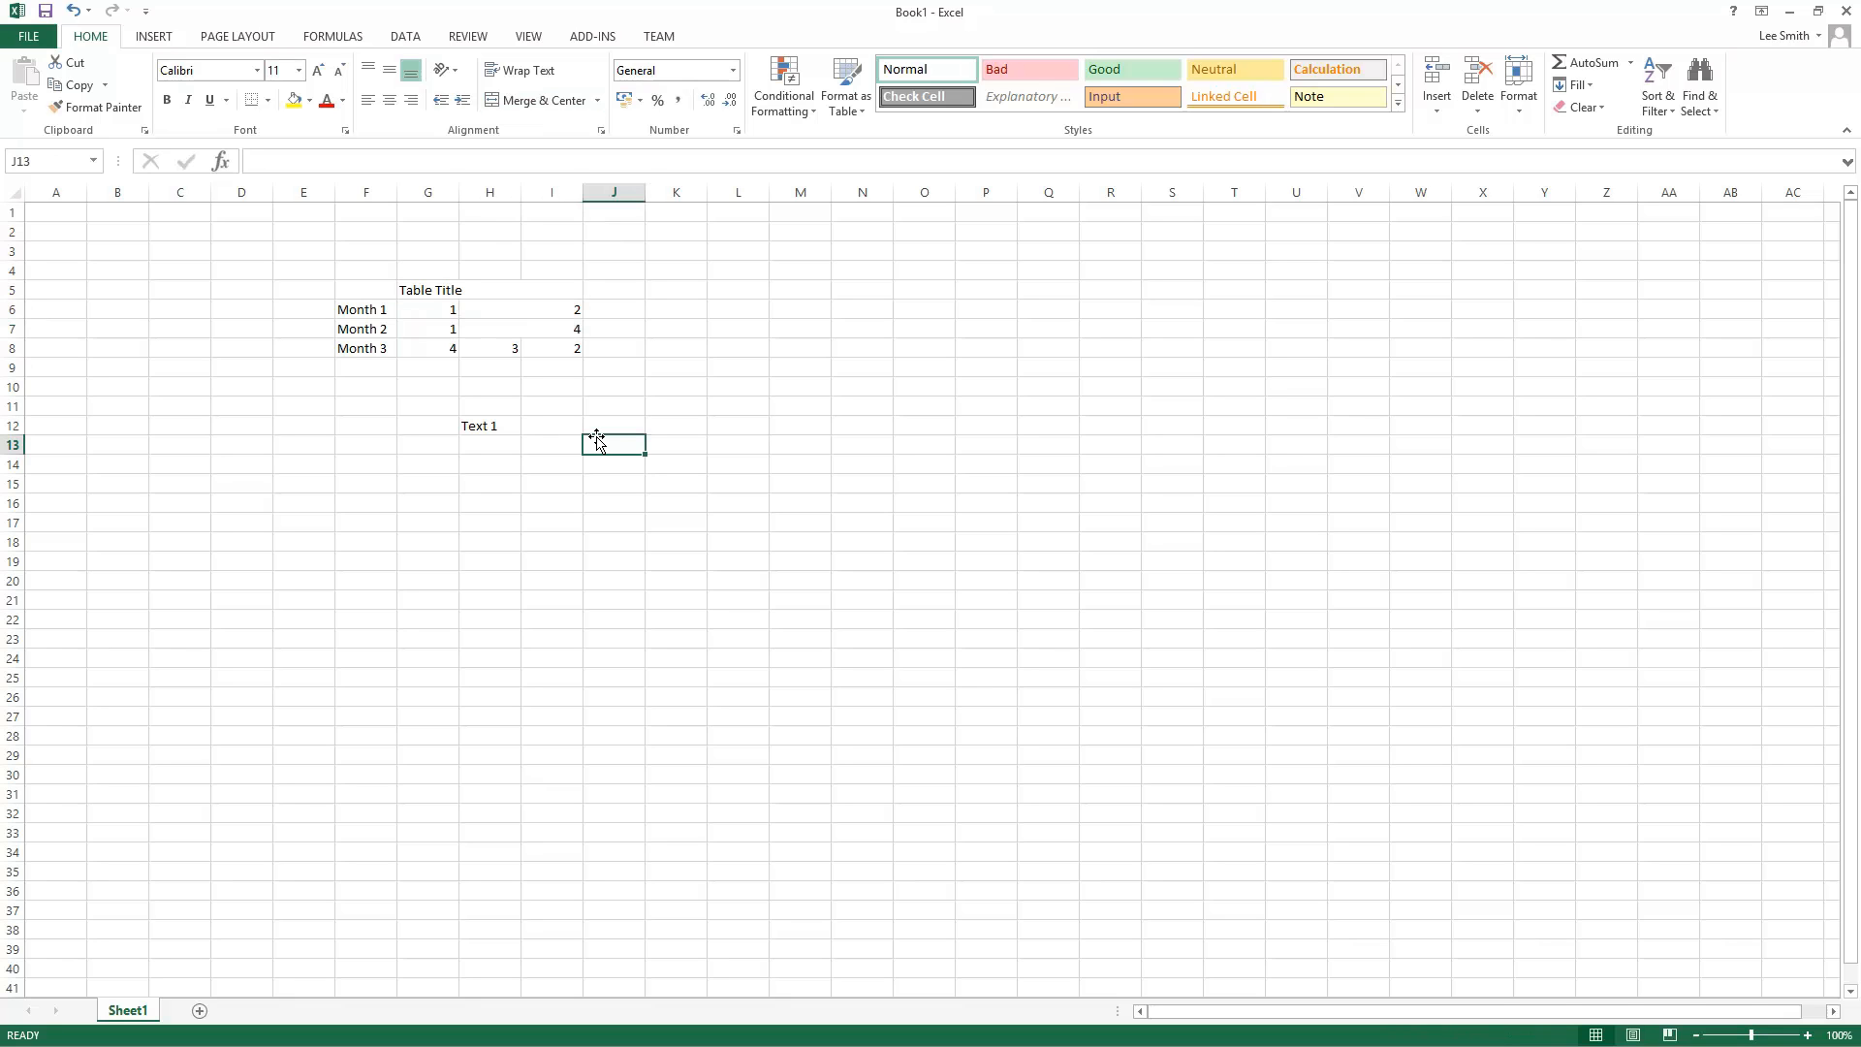
pyautogui.write('Cell Contt')
pyautogui.press('BackSpace')
pyautogui.write('e')
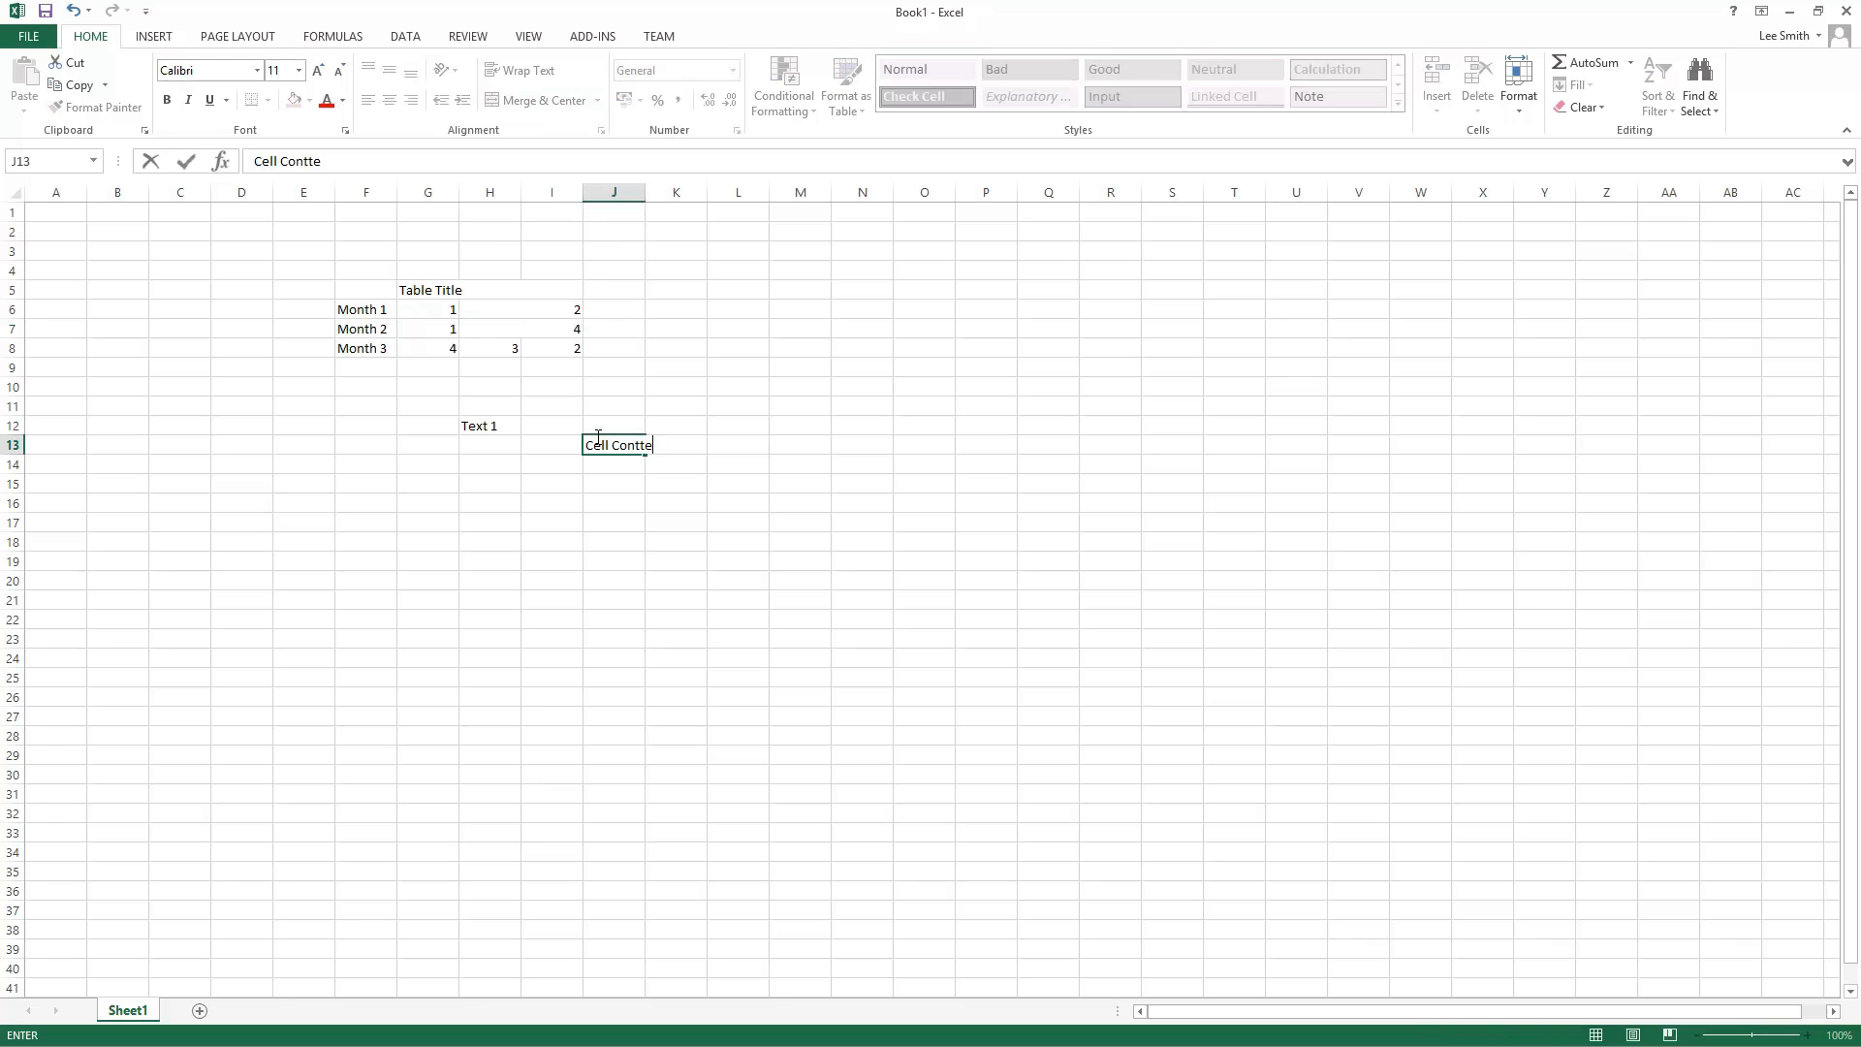
pyautogui.write('mt')
pyautogui.write('nt')
pyautogui.press('Return')
# Step: Merge J13 and J14 with Merge Cells
pyautogui.press('Up')
pyautogui.keyDown('shift'); pyautogui.click(609, 461); pyautogui.keyUp('shift')
pyautogui.click(597, 101)
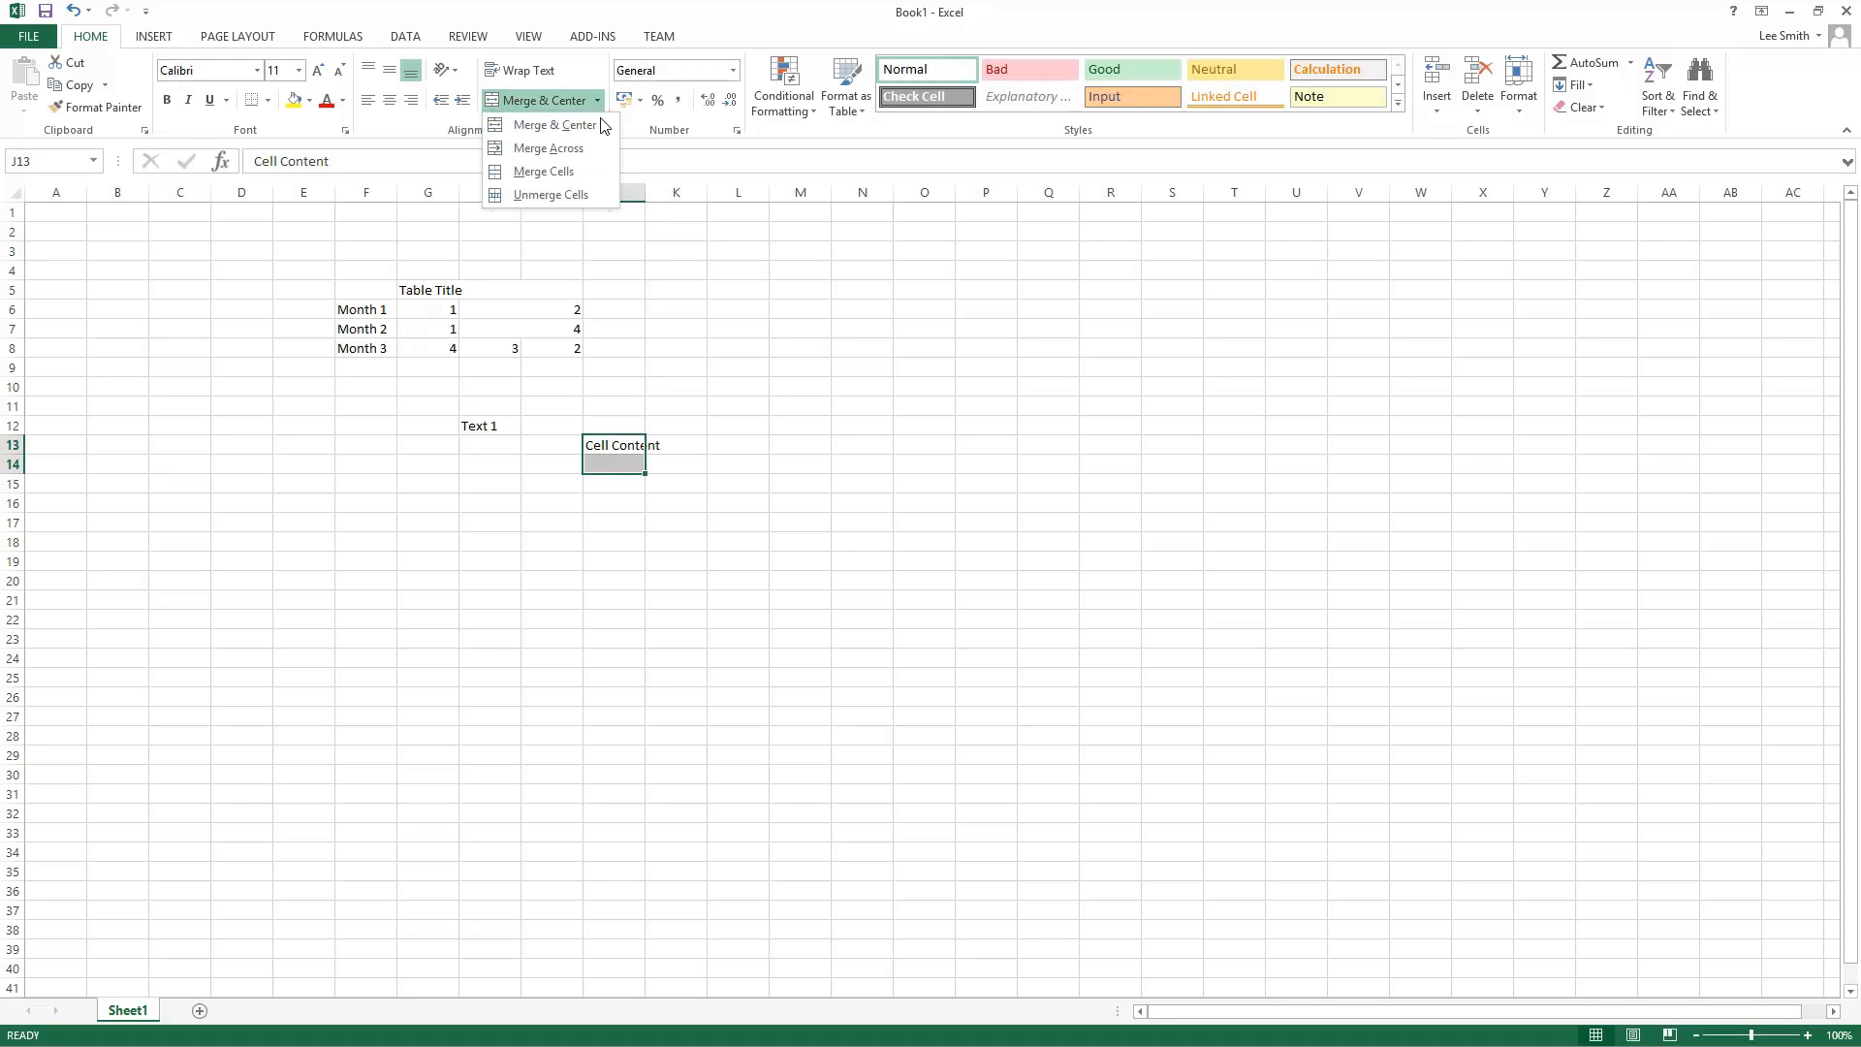
pyautogui.click(582, 172)
pyautogui.click(698, 606)
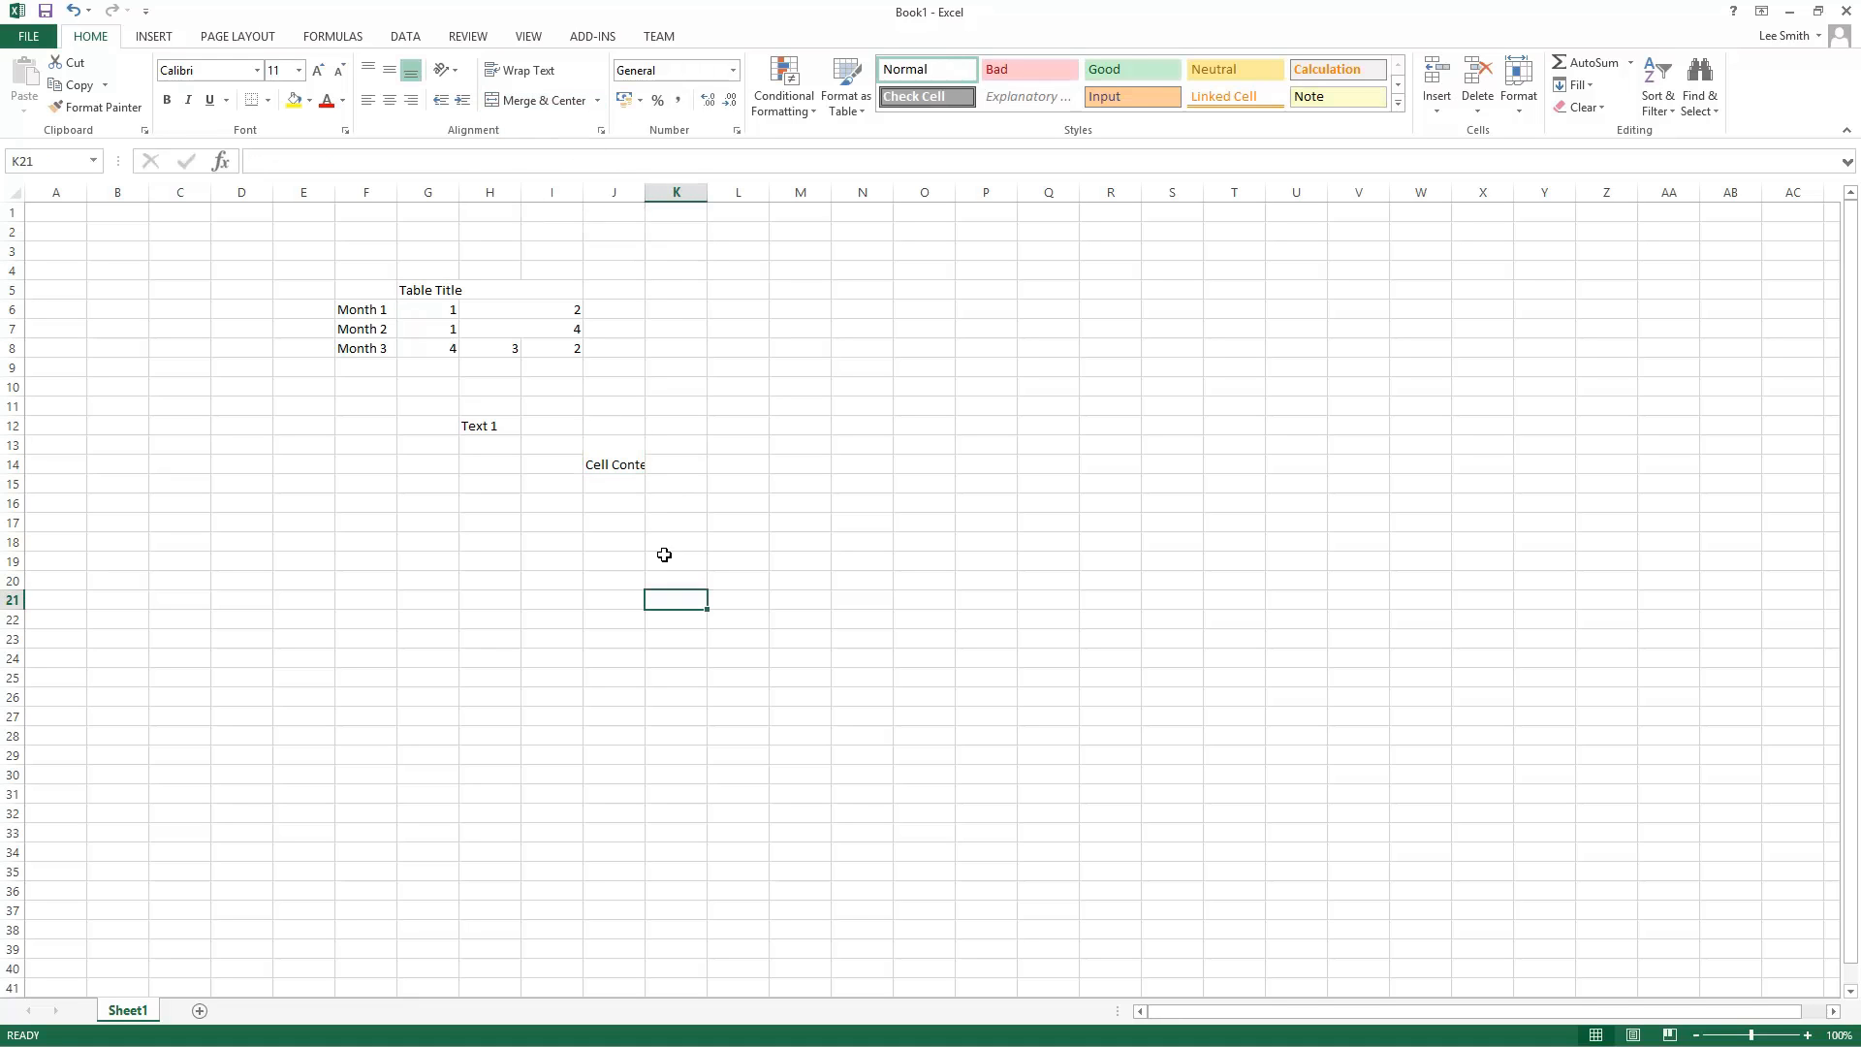
# Step: Widen column J and middle-align the merged J13 cell vertically
pyautogui.click(621, 462)
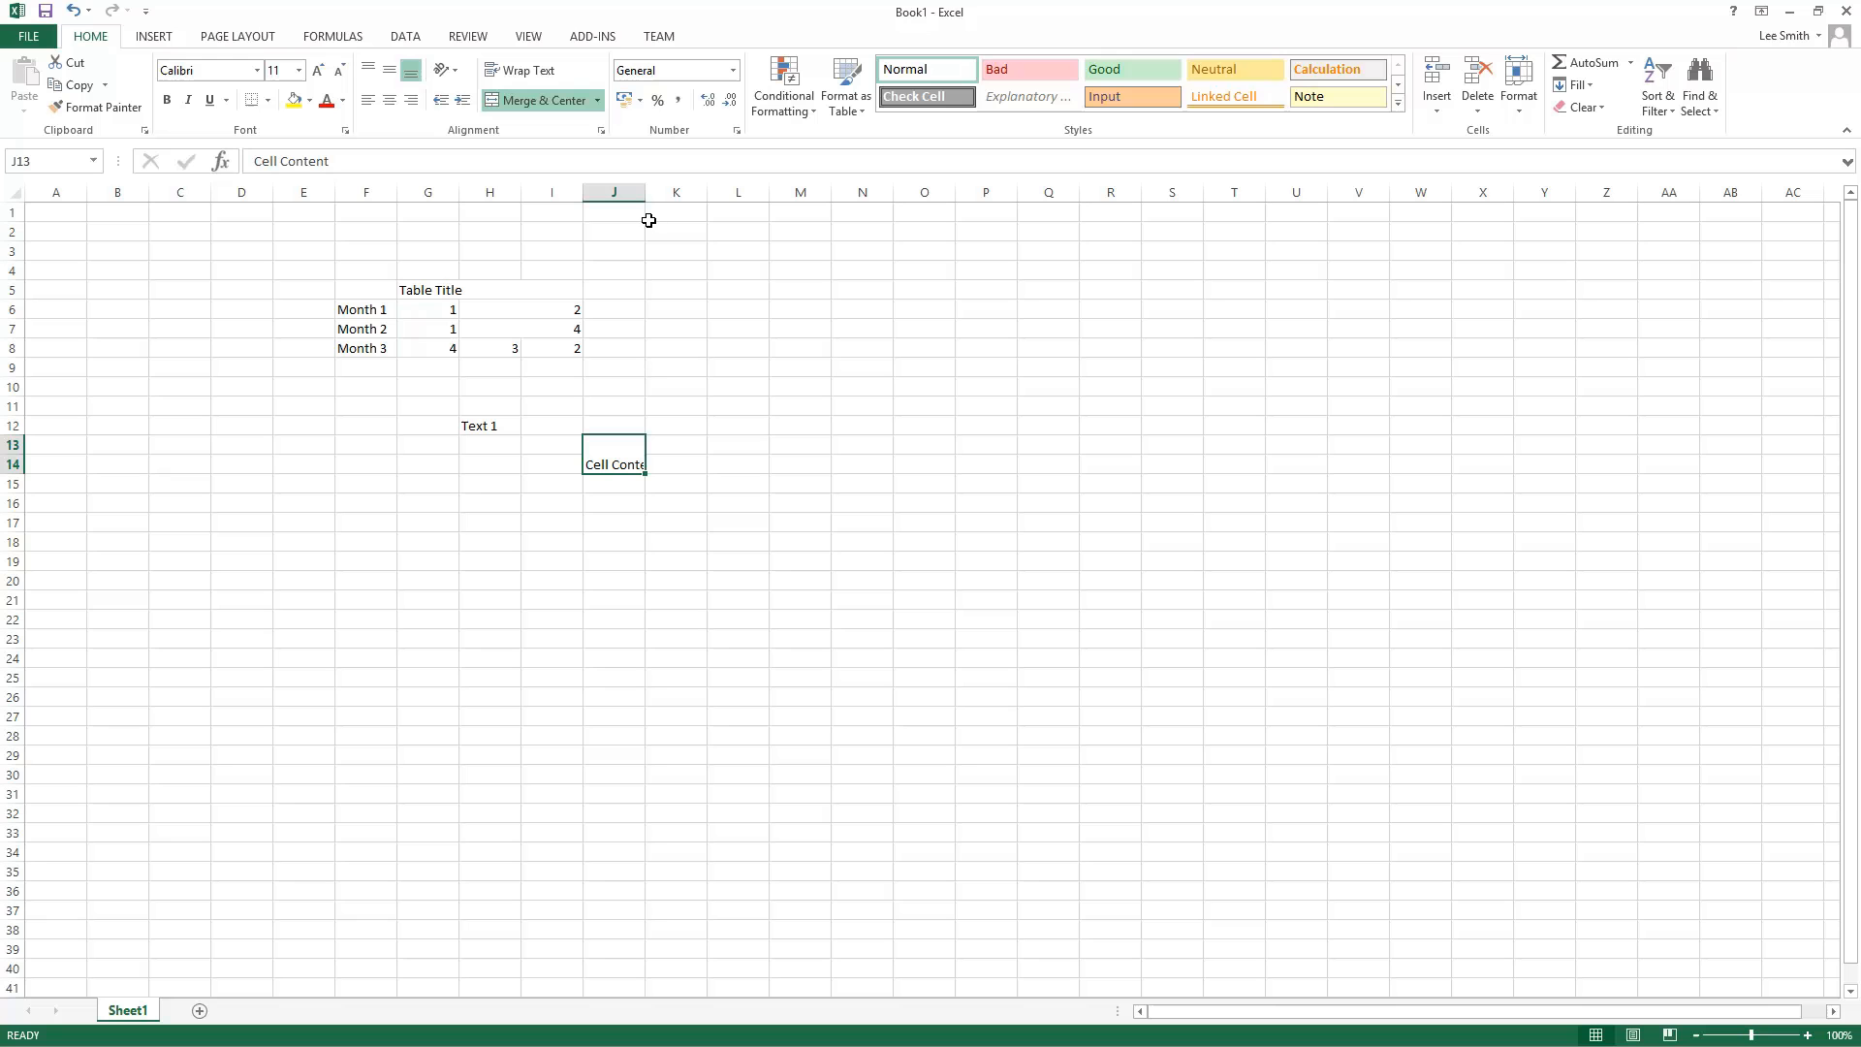
pyautogui.moveTo(646, 192); pyautogui.dragTo(801, 192)
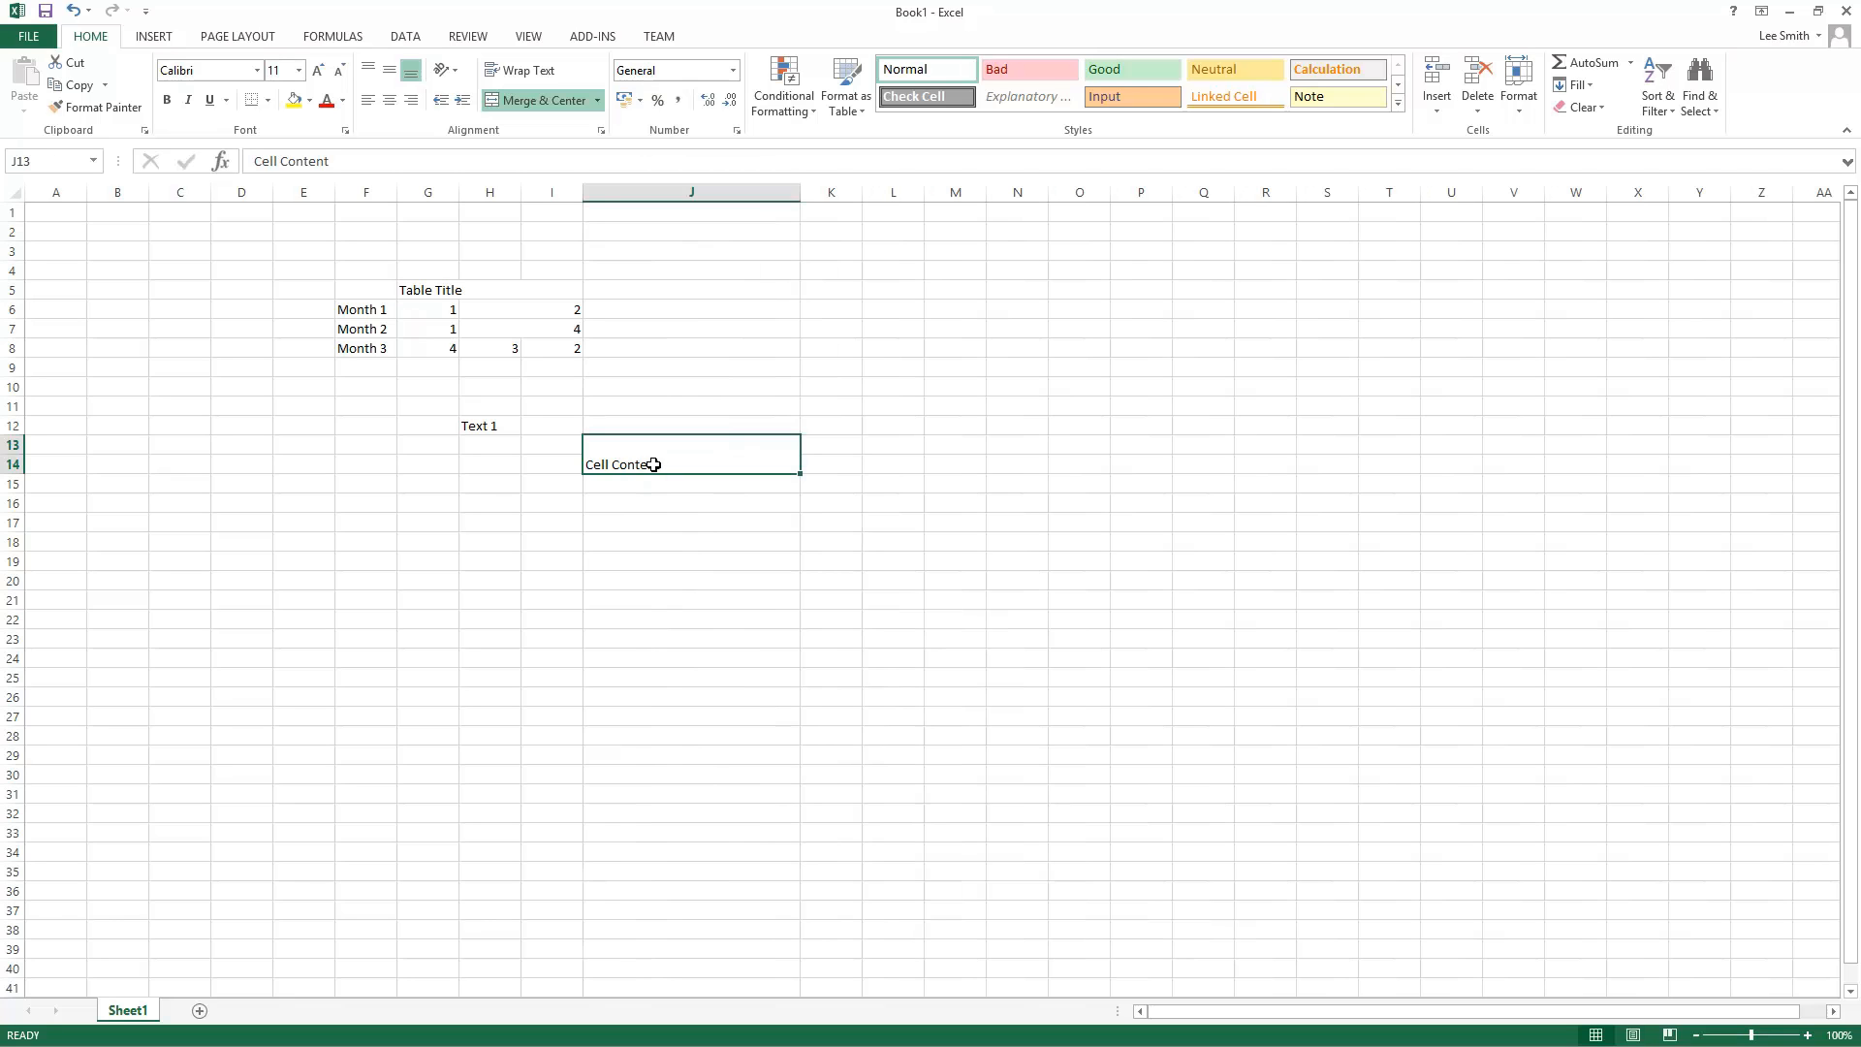
pyautogui.click(390, 75)
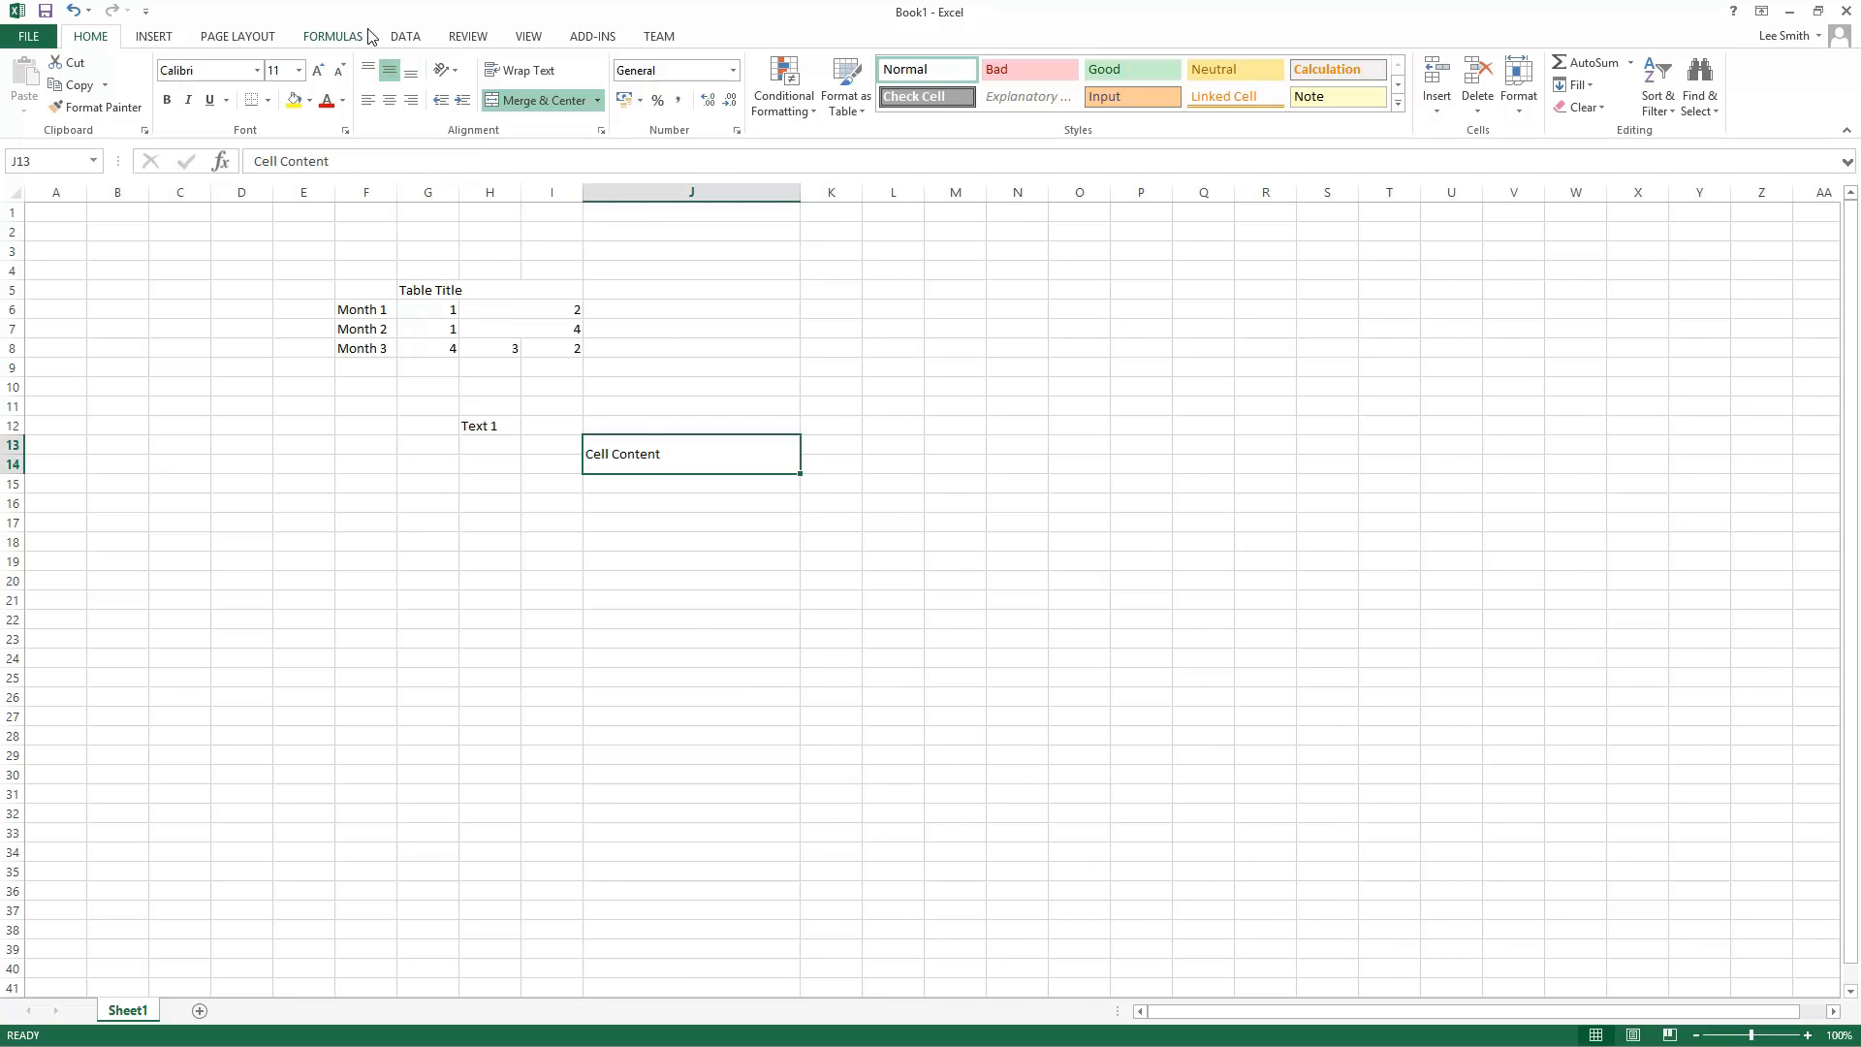
# Step: Set the merged cell's vertical alignment to Top in Format Cells
pyautogui.rightClick(657, 456)
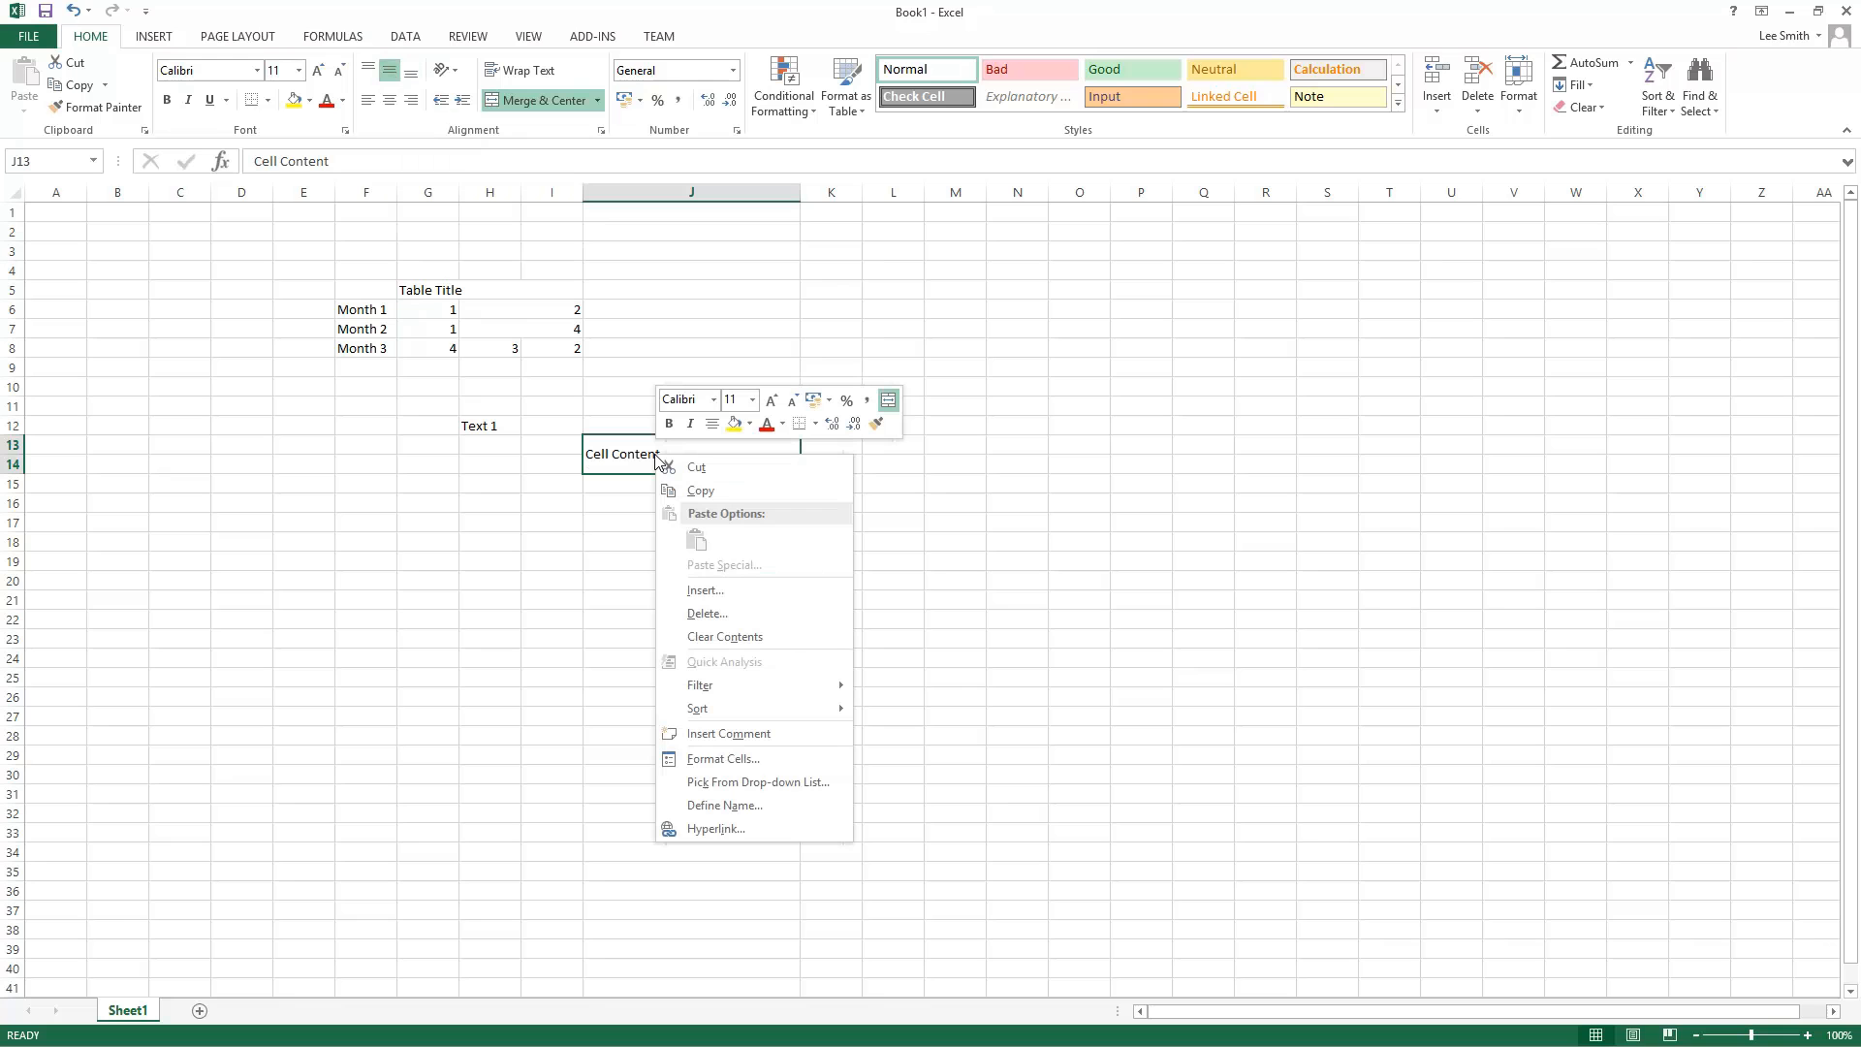
pyautogui.click(787, 766)
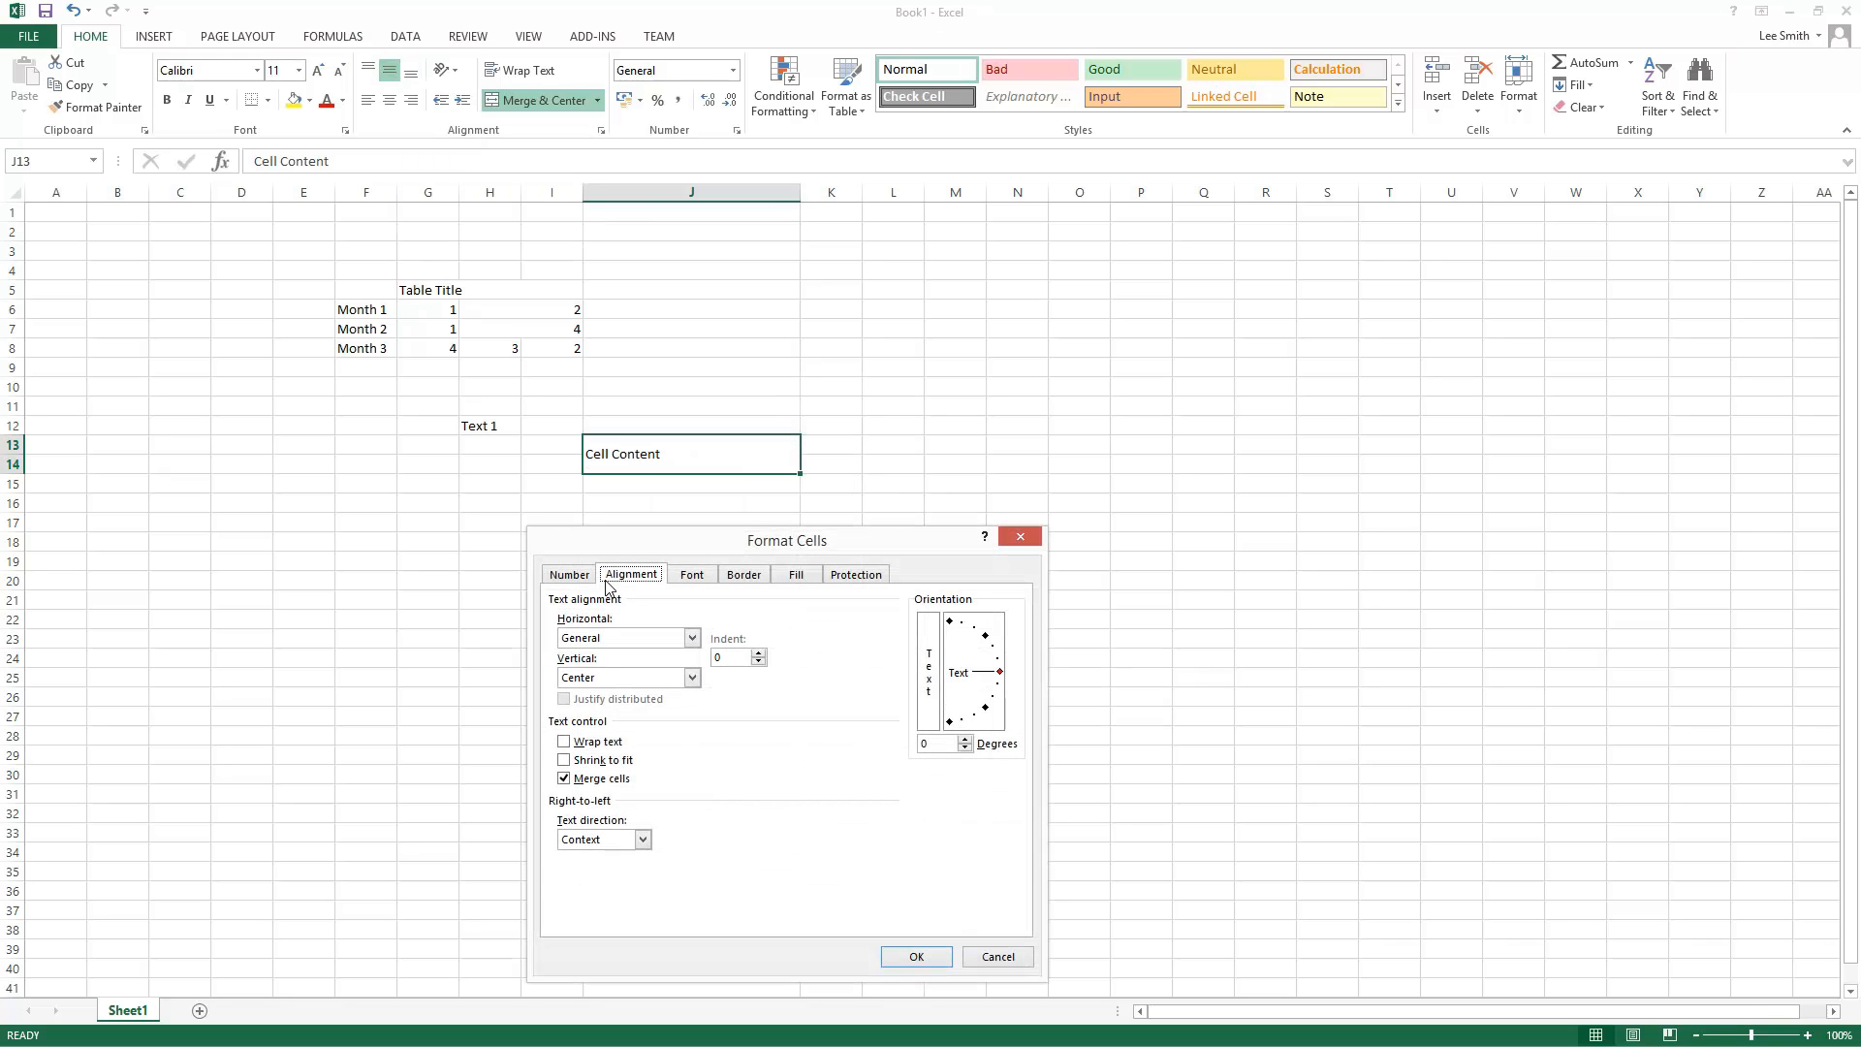
pyautogui.click(585, 579)
pyautogui.click(645, 580)
pyautogui.moveTo(676, 544); pyautogui.dragTo(1019, 266)
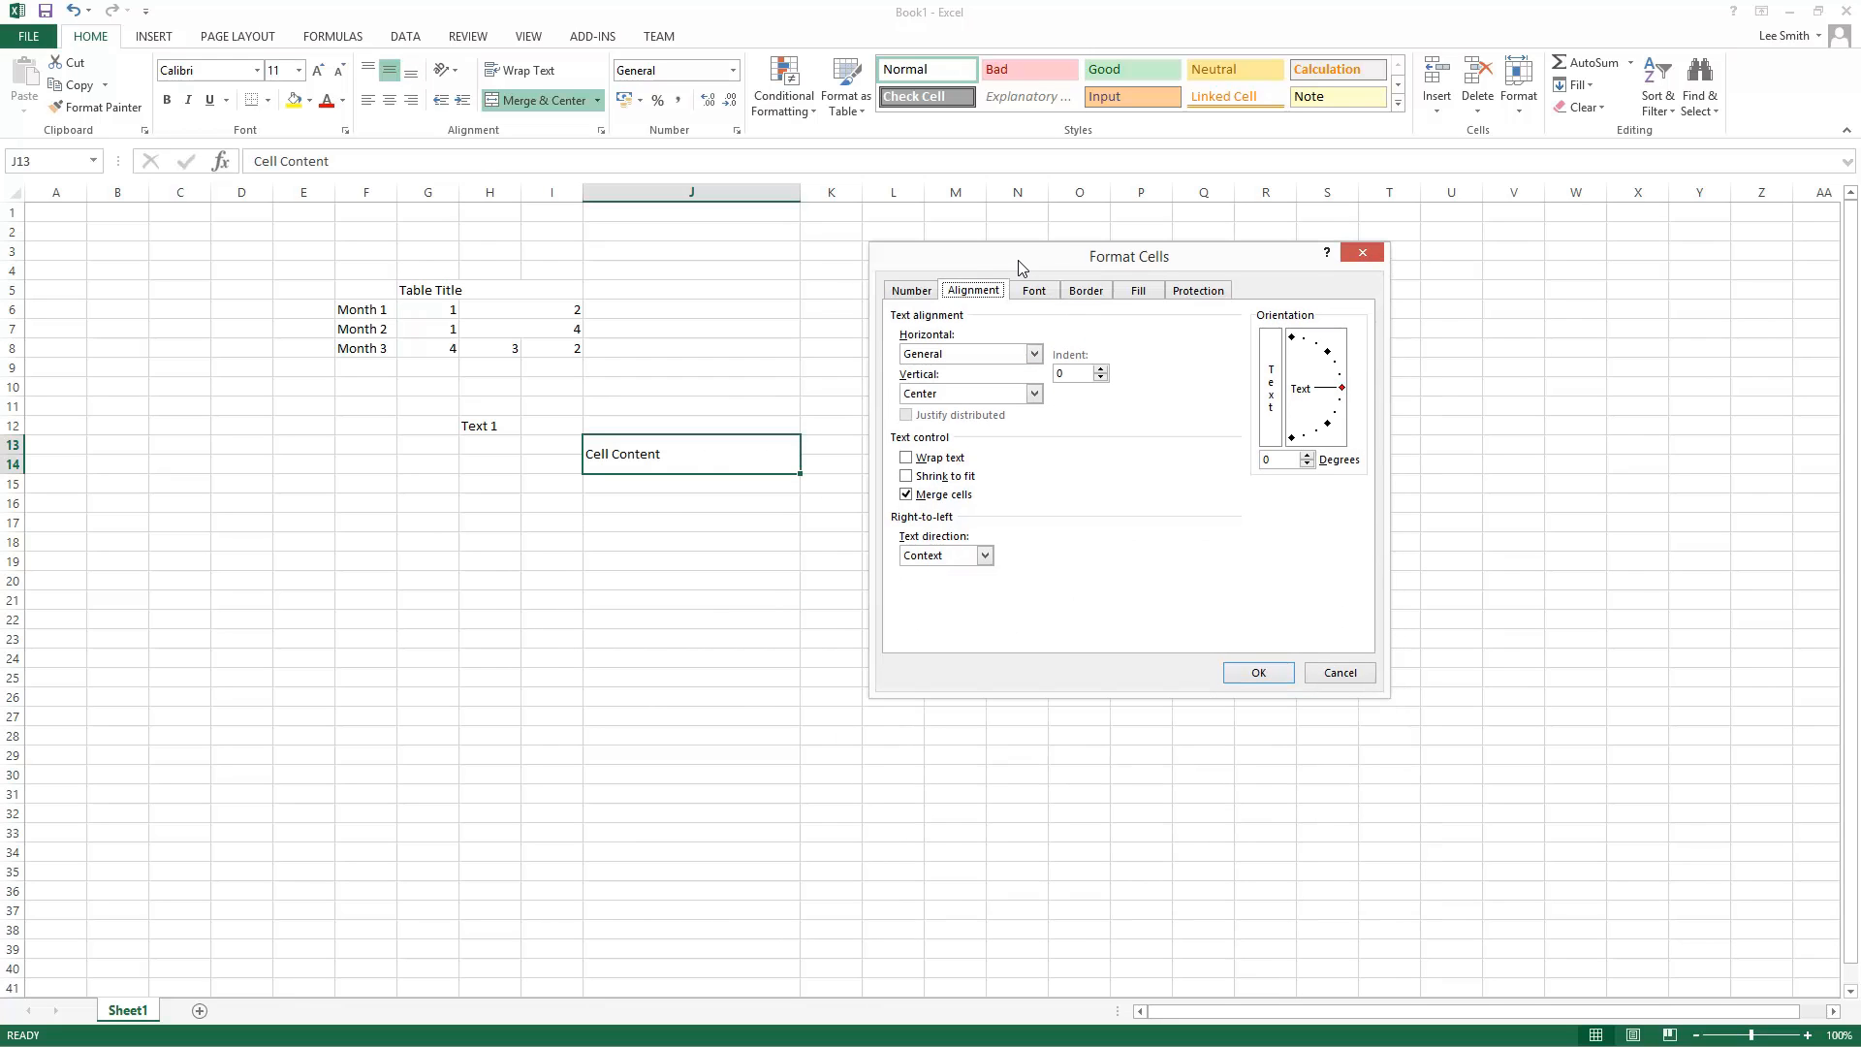
pyautogui.click(945, 394)
pyautogui.click(943, 413)
pyautogui.click(1253, 673)
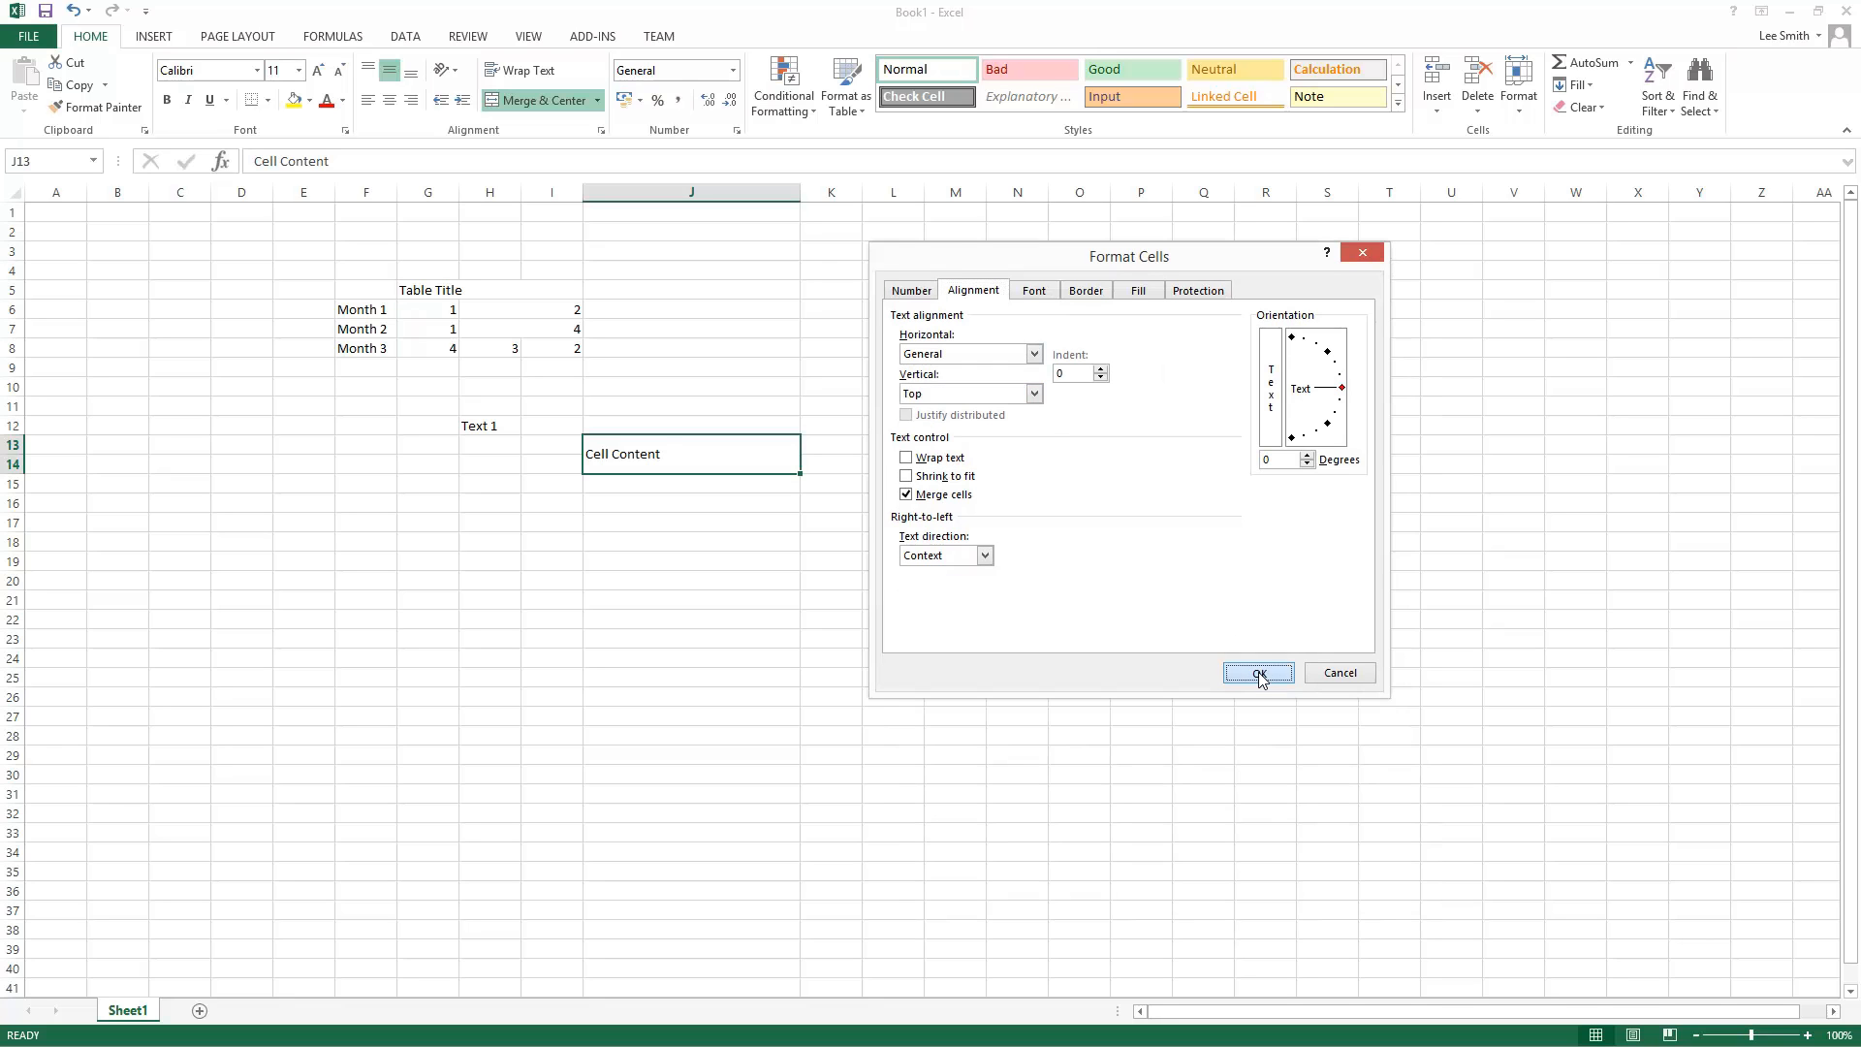
# Step: Set the merged cell's vertical alignment to Center in Format Cells
pyautogui.rightClick(654, 461)
pyautogui.click(774, 765)
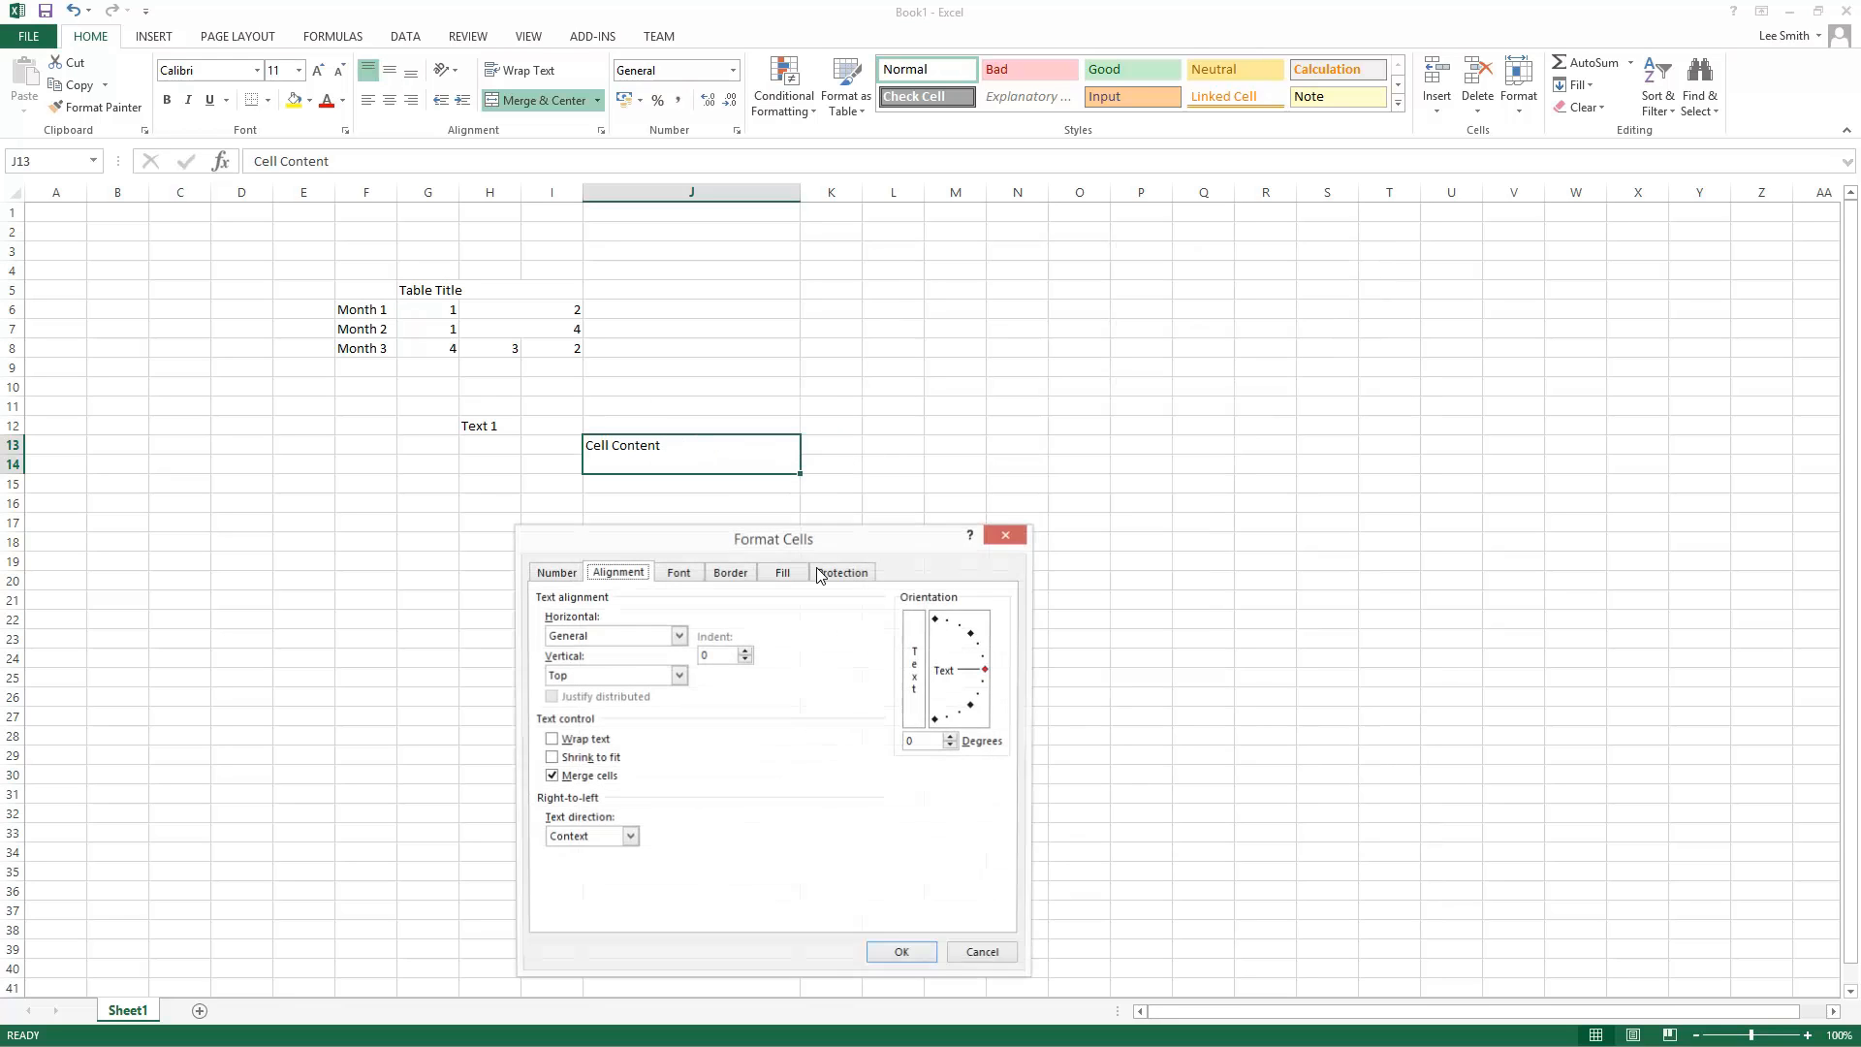
pyautogui.click(909, 449)
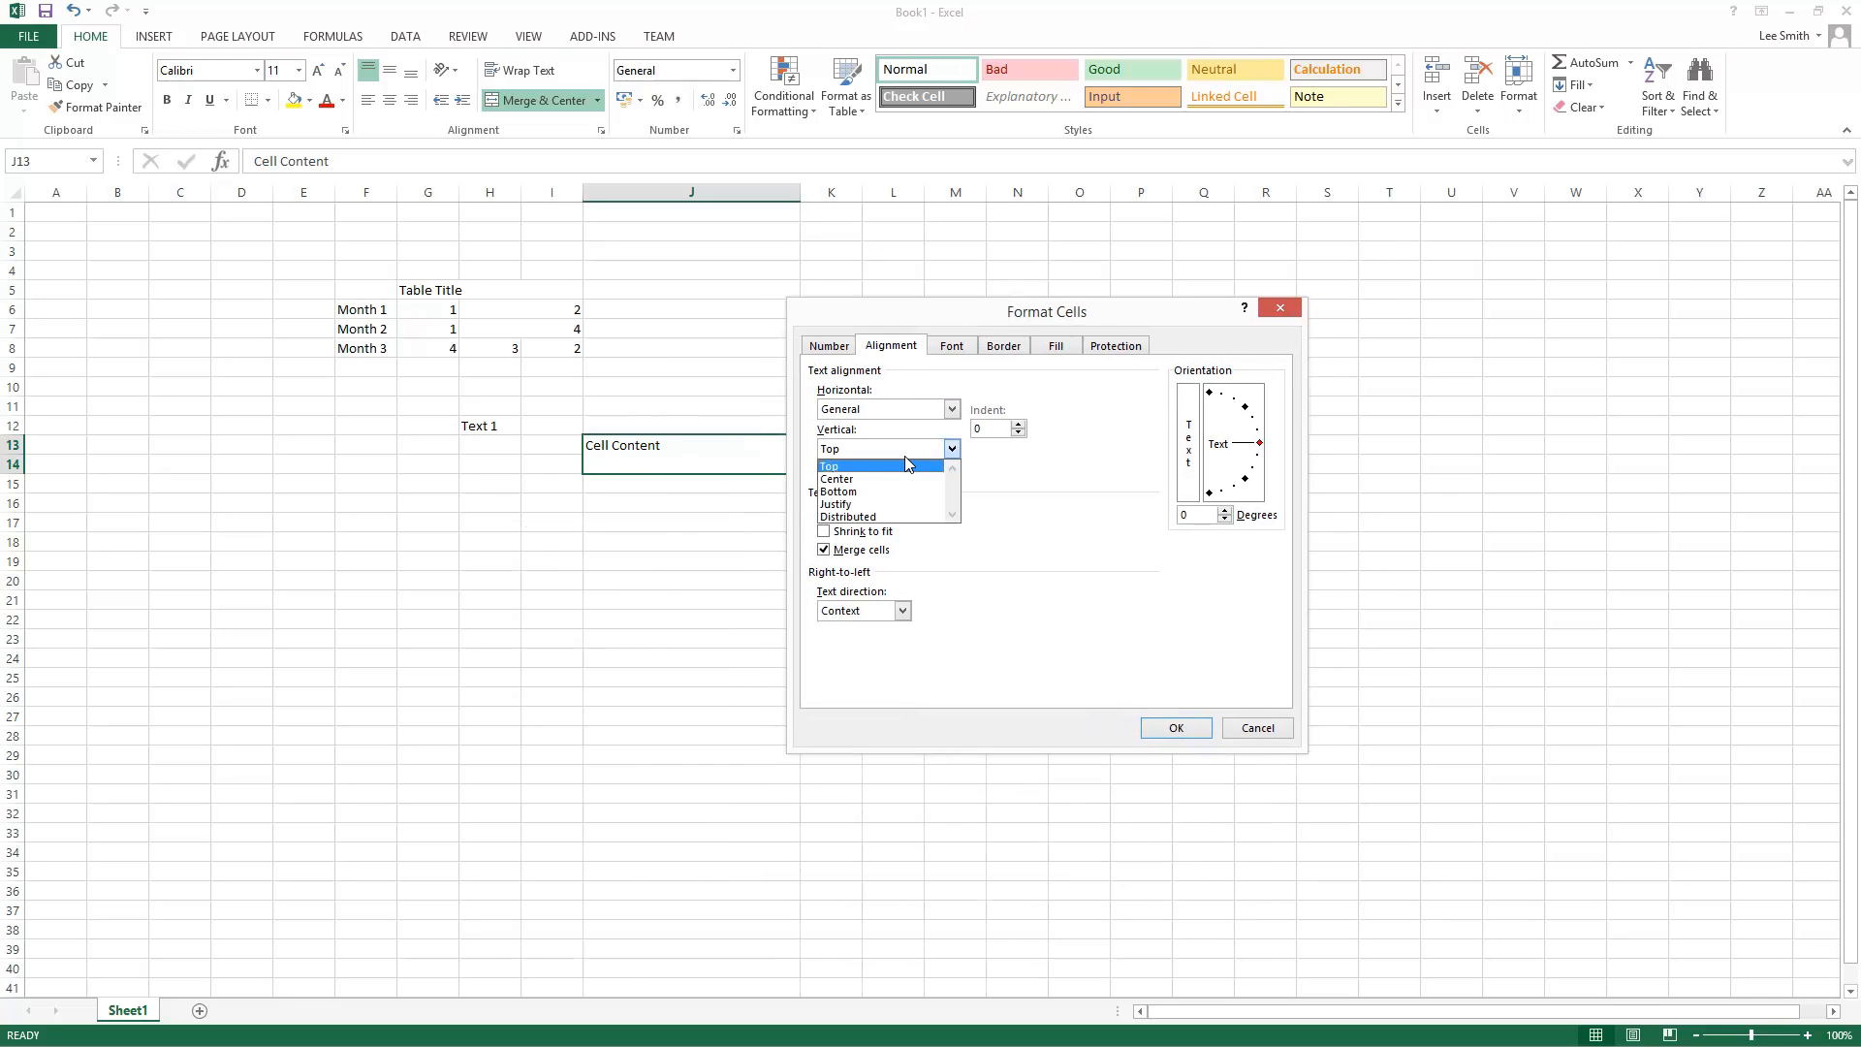
pyautogui.click(902, 477)
pyautogui.click(1142, 731)
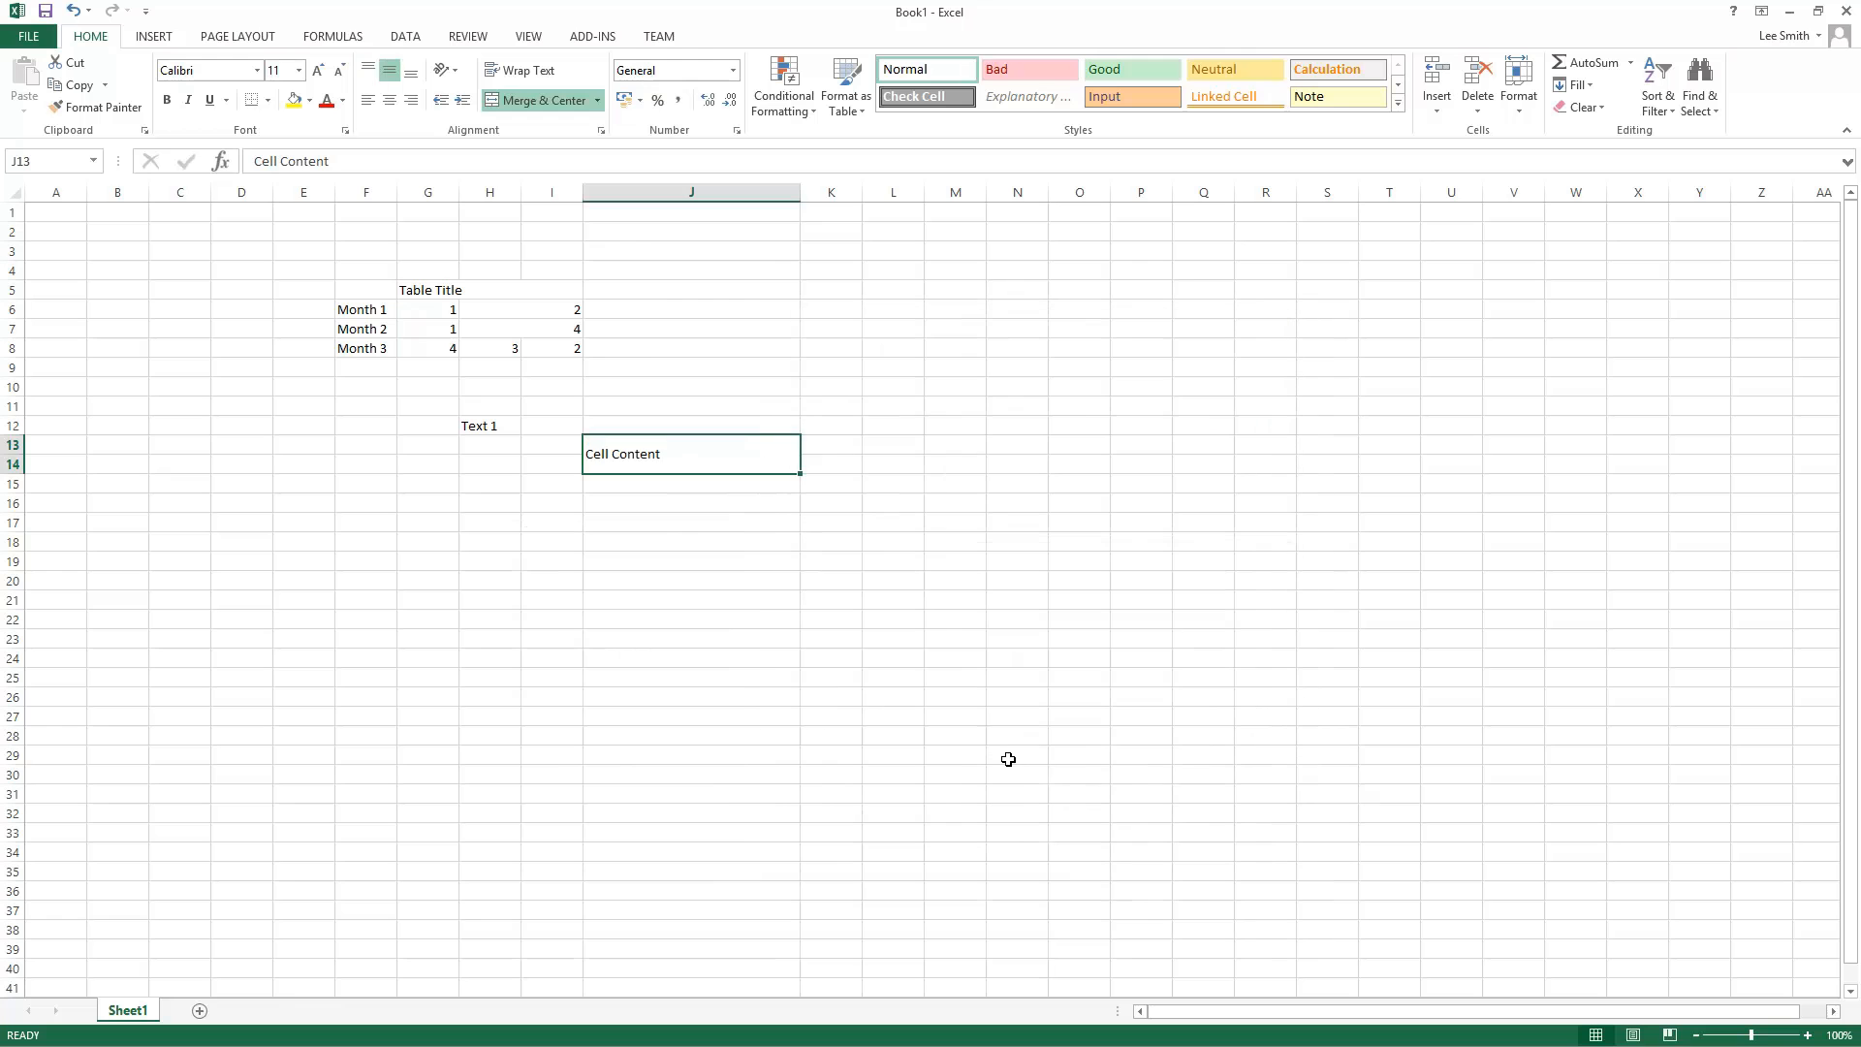
pyautogui.click(1018, 757)
# Step: Set the merged J13 cell's vertical alignment to Justify in Format Cells
pyautogui.rightClick(660, 459)
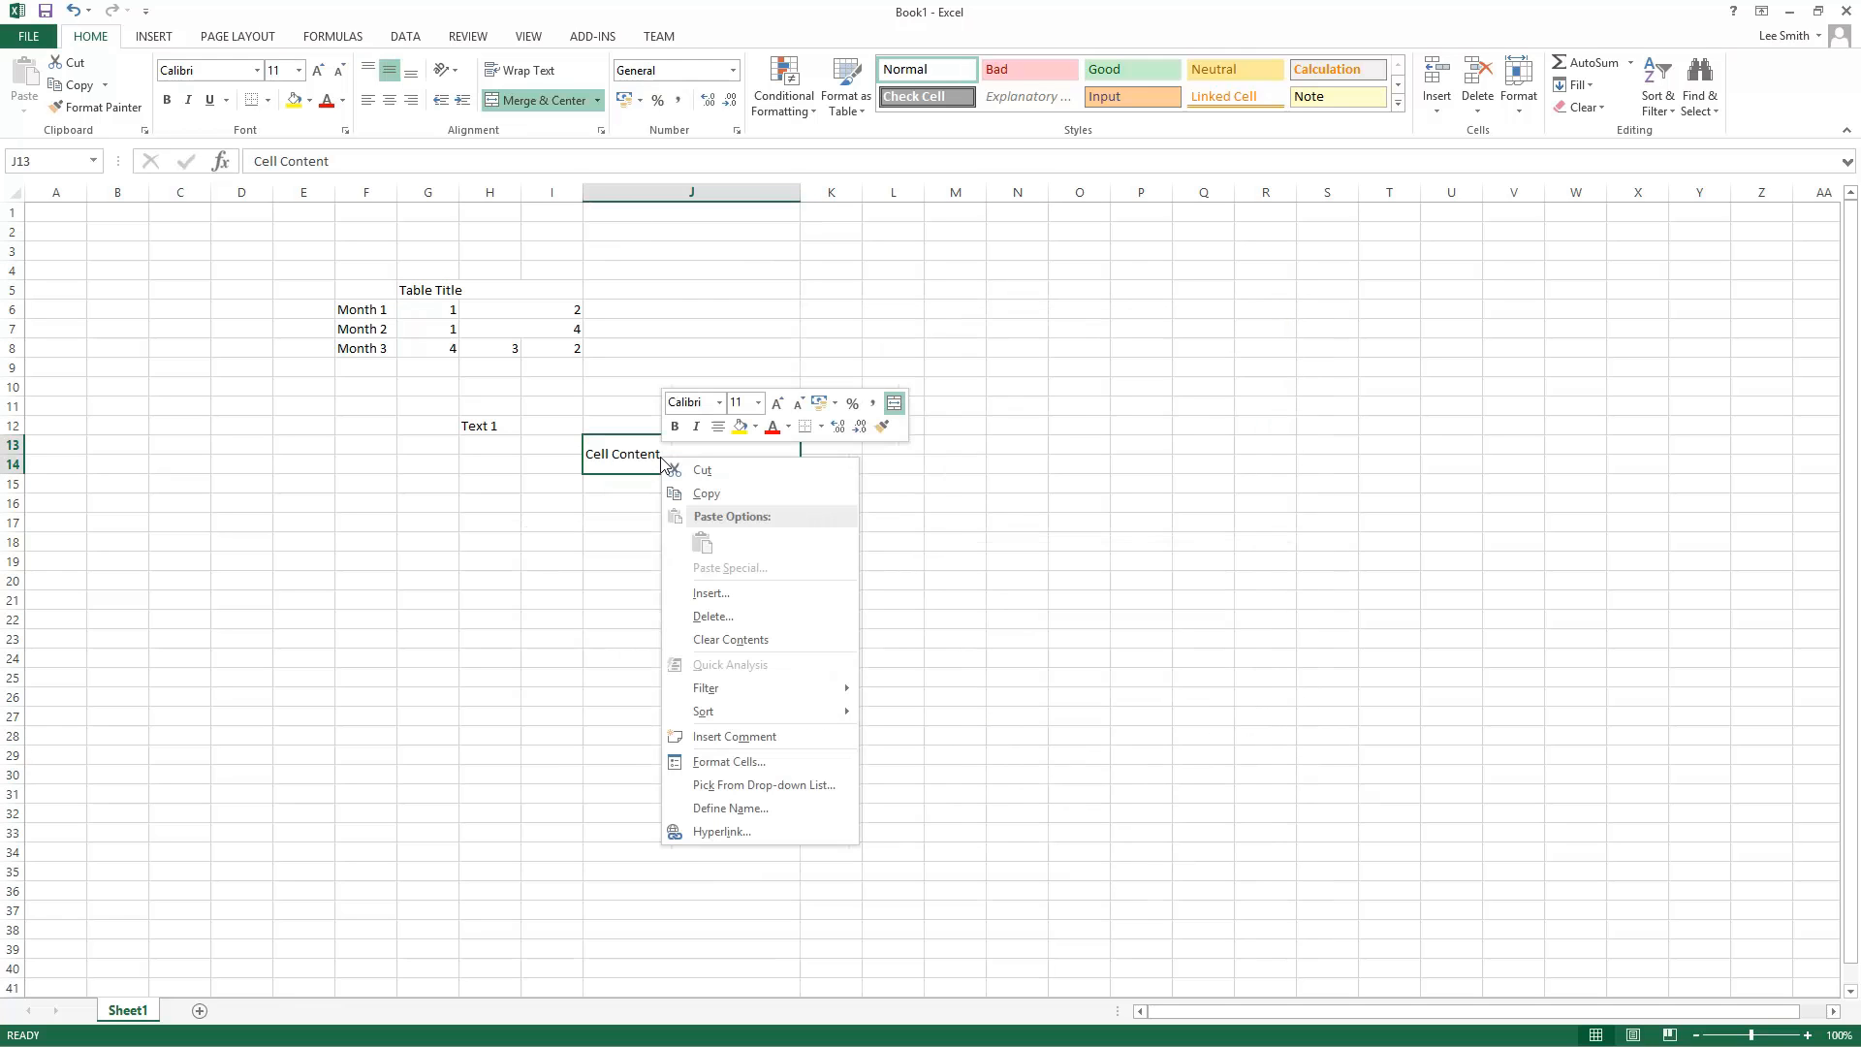
pyautogui.click(803, 763)
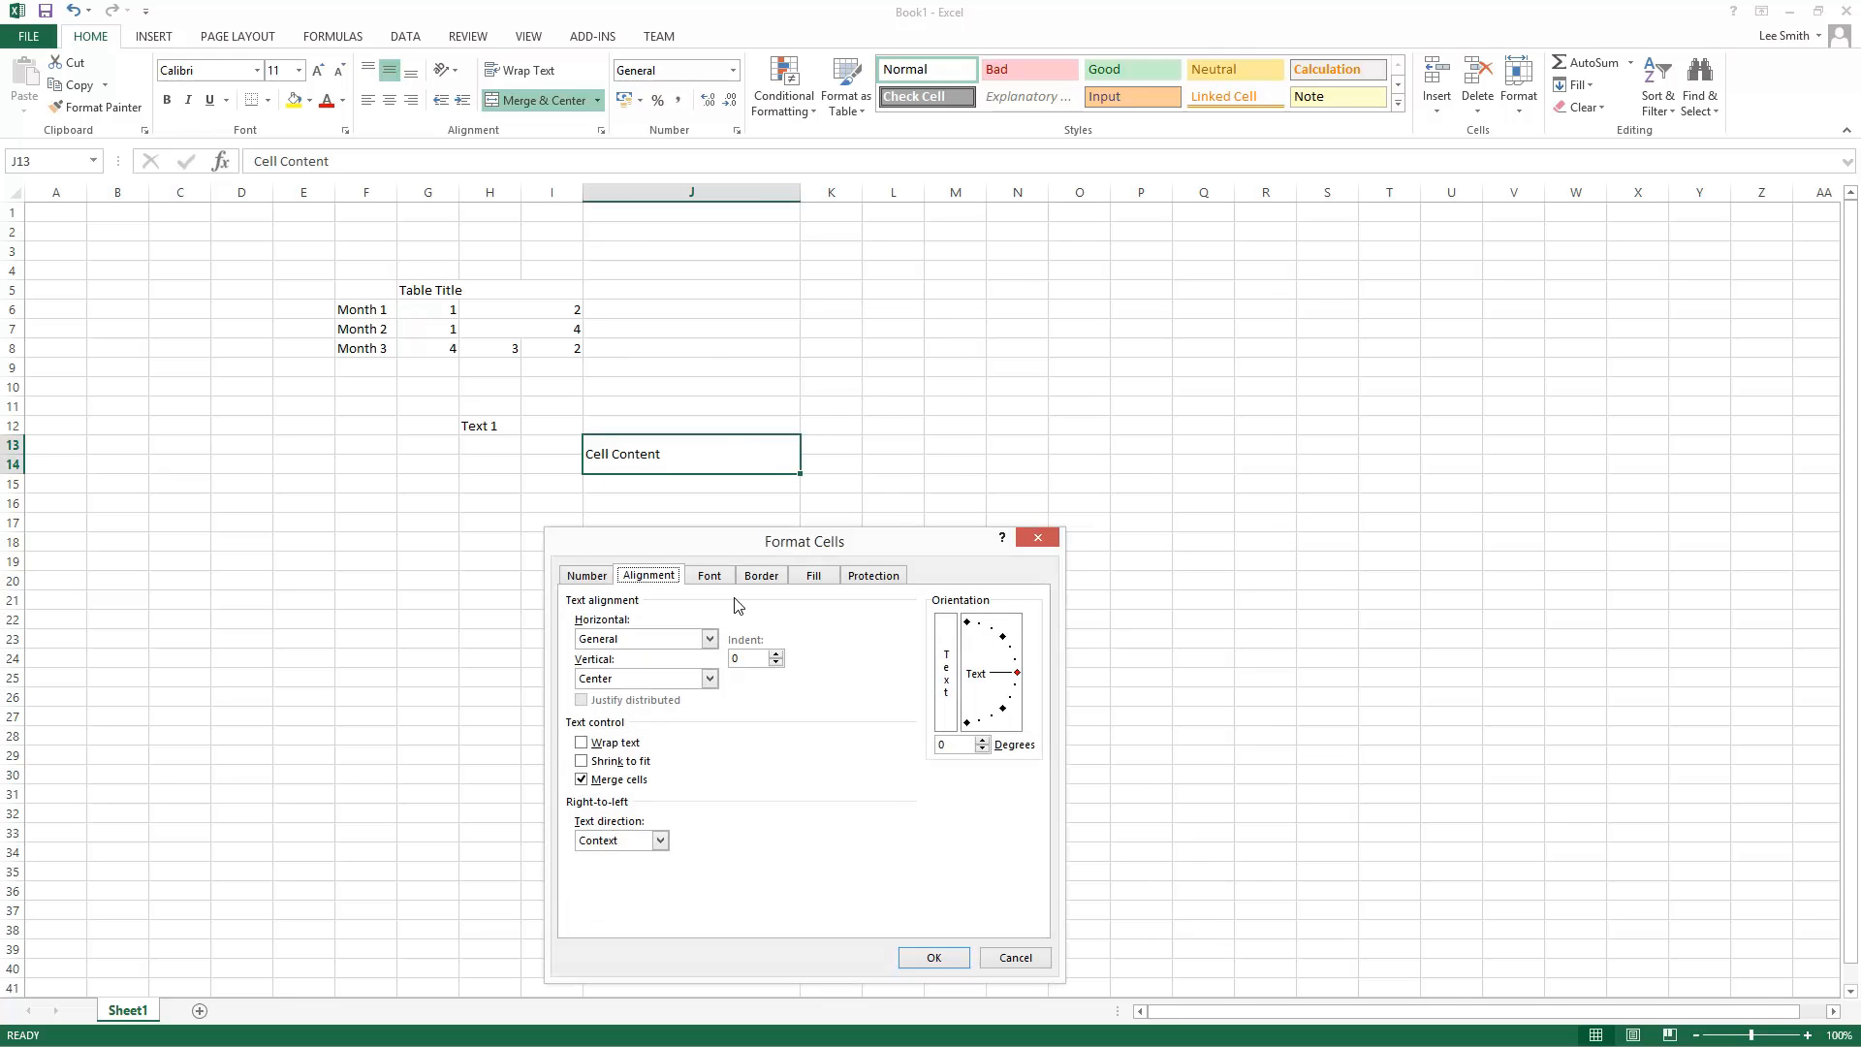
pyautogui.click(705, 682)
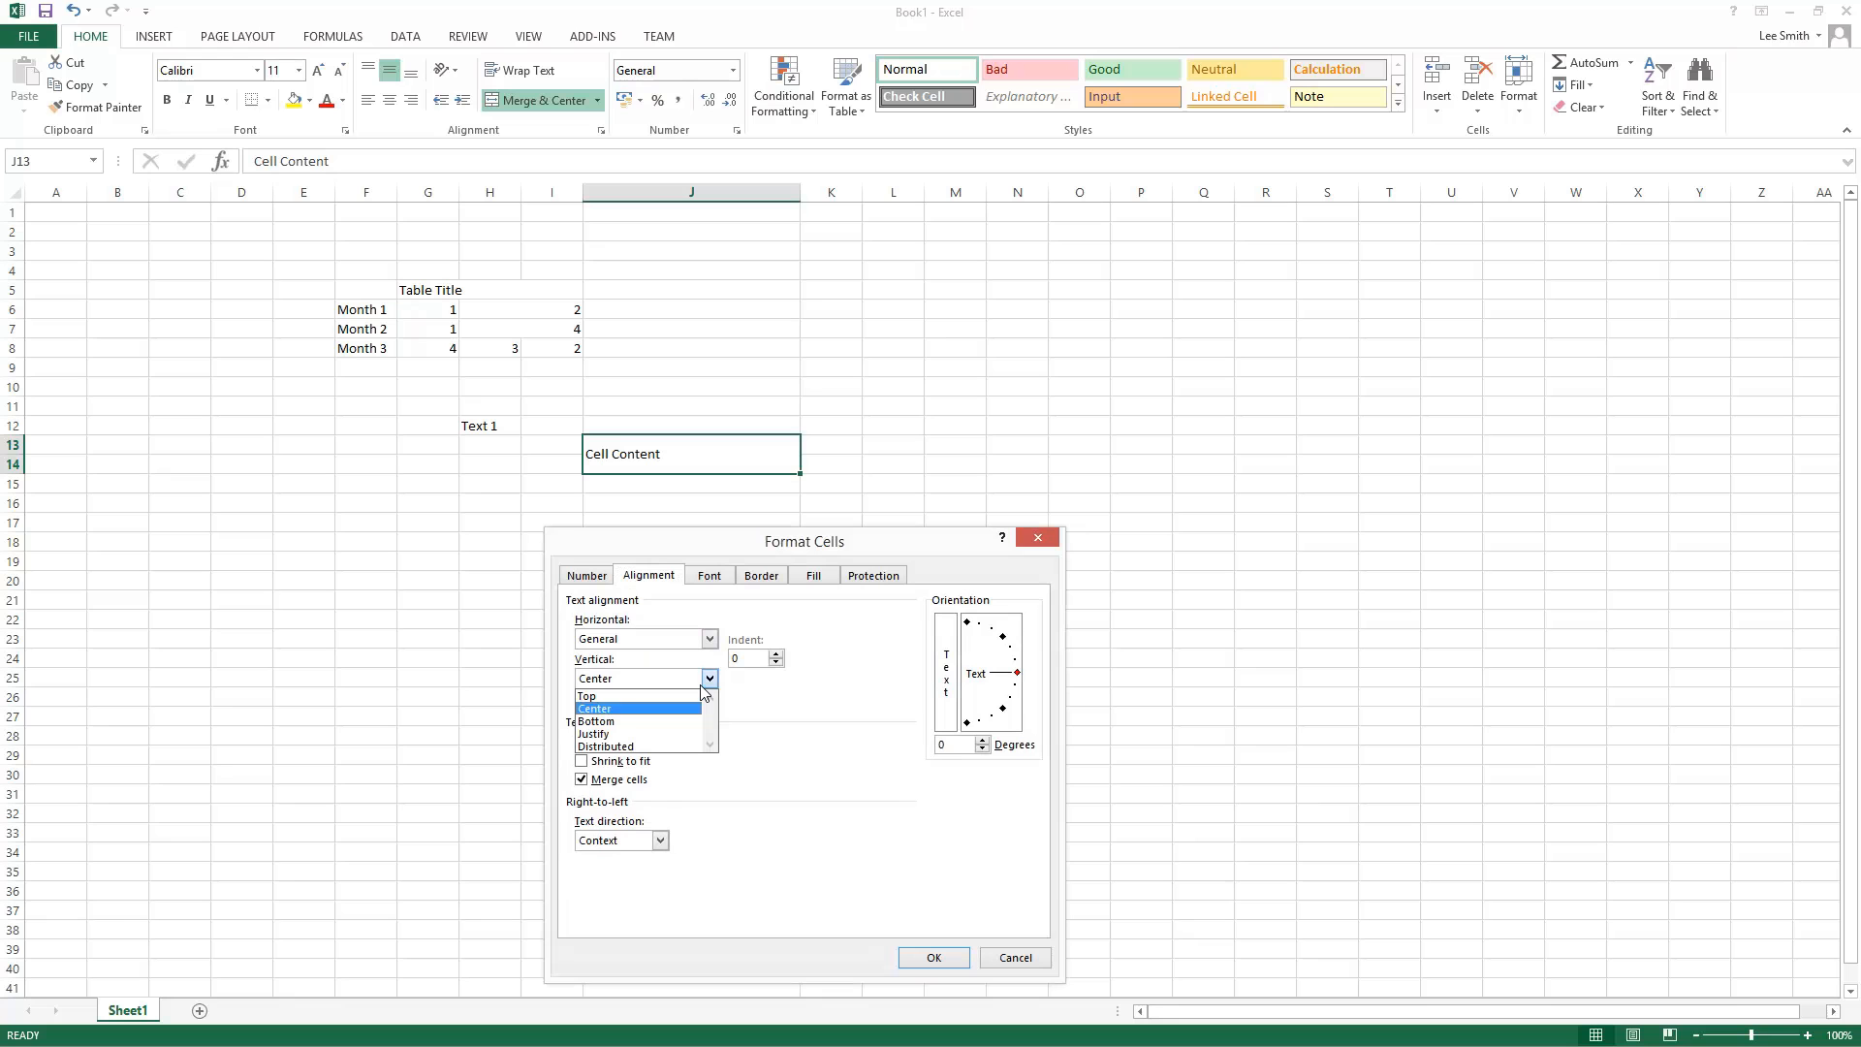
pyautogui.click(692, 735)
pyautogui.click(963, 963)
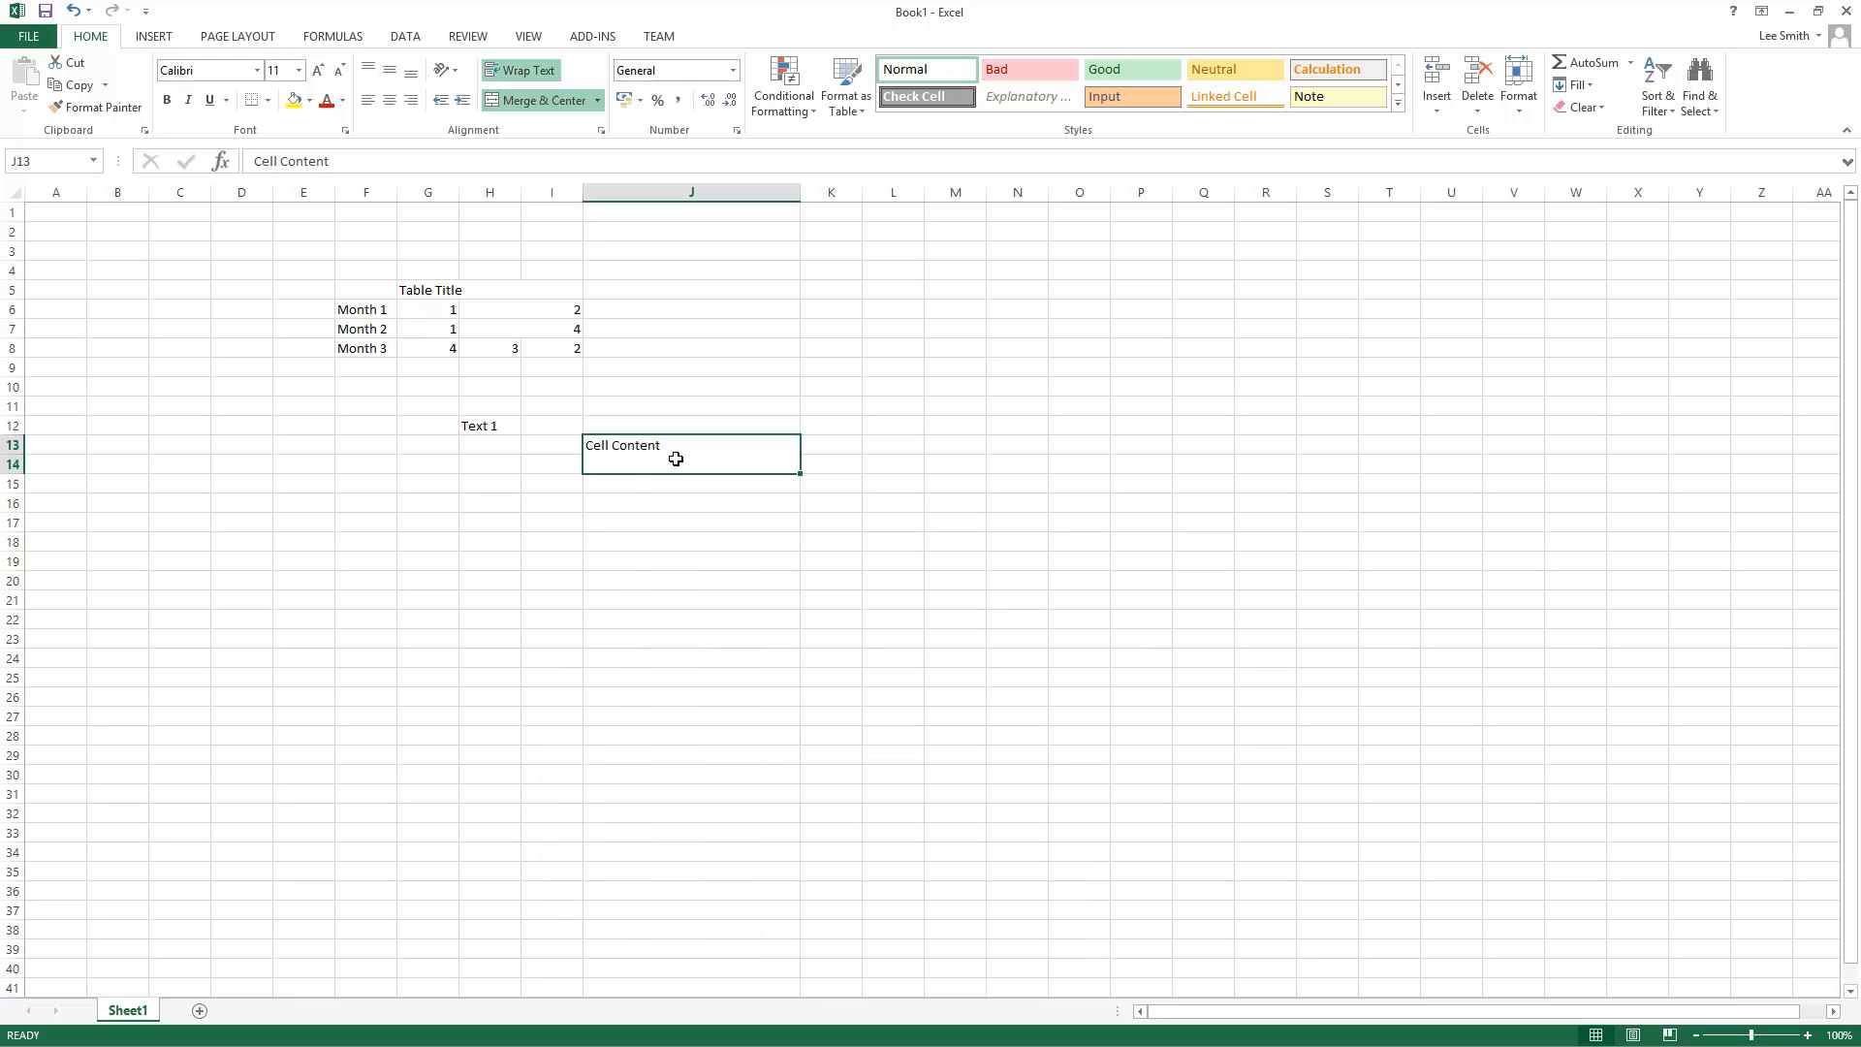
# Step: Align the merged J13 cell's content to the bottom
pyautogui.click(391, 68)
pyautogui.click(411, 70)
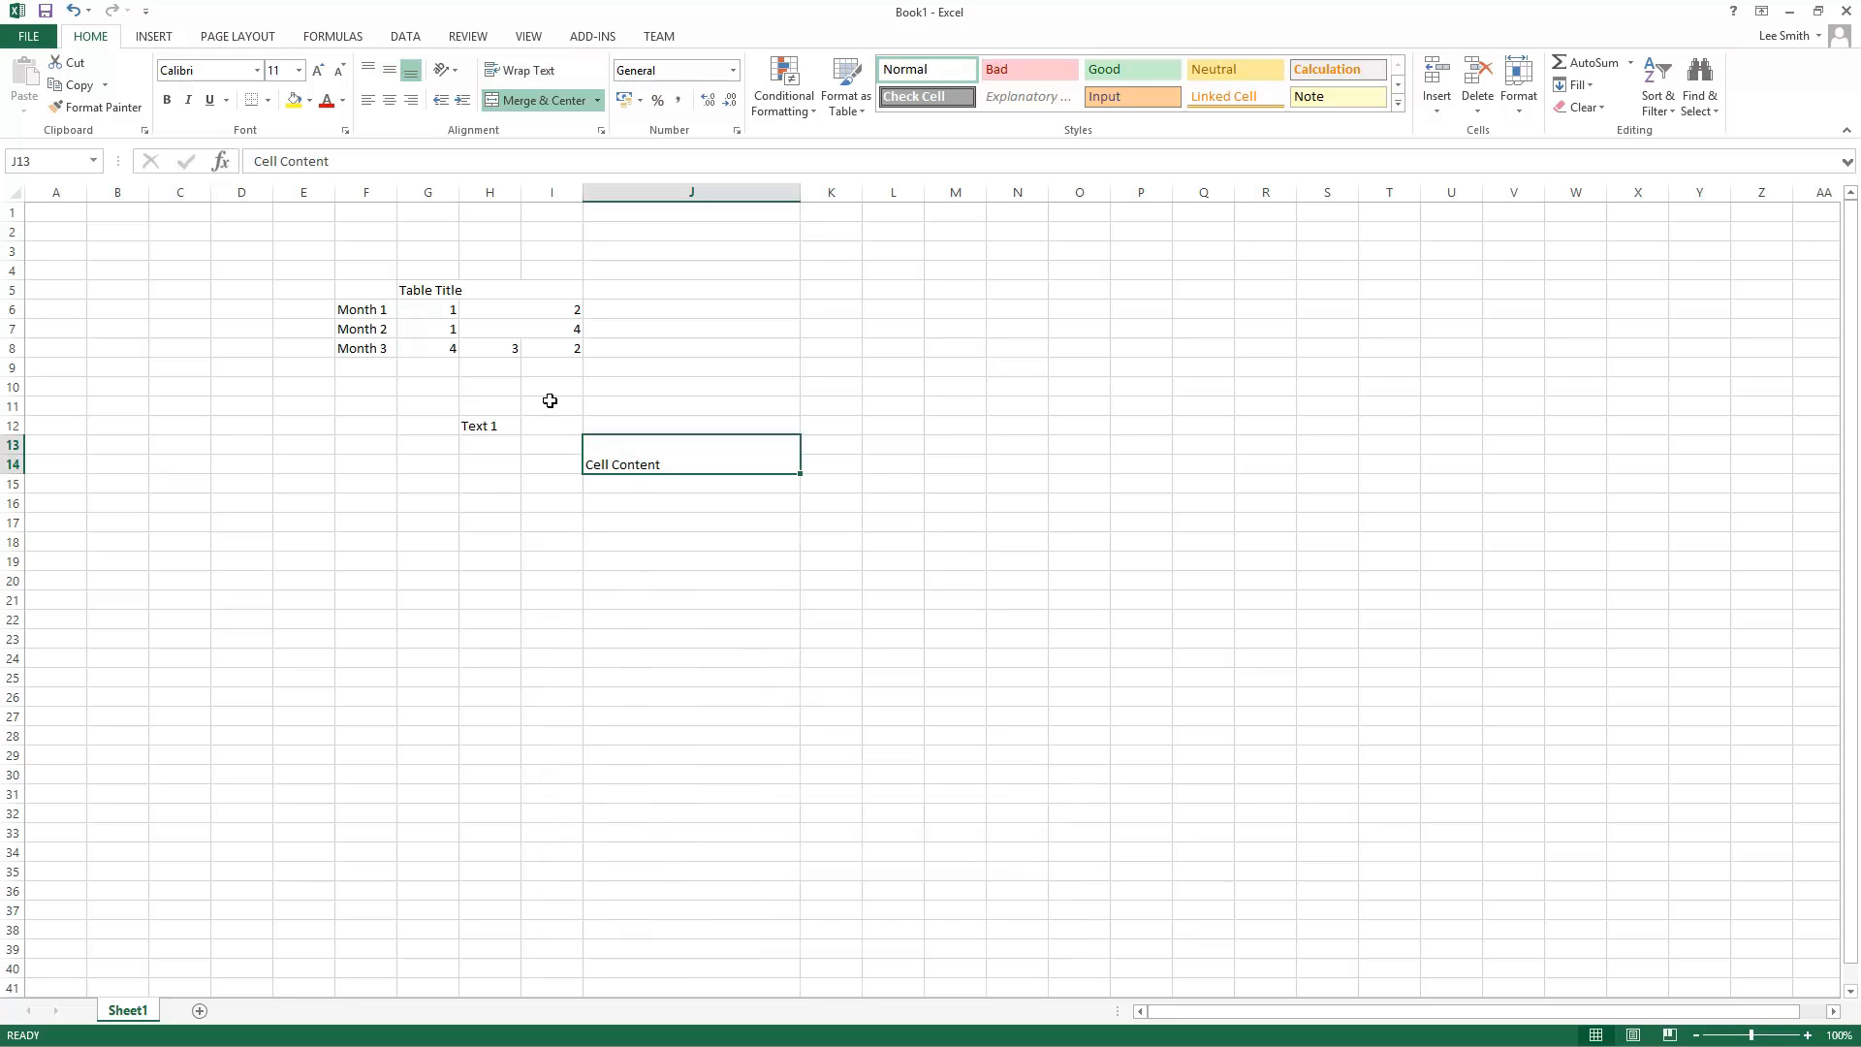
pyautogui.click(640, 597)
pyautogui.rightClick(653, 467)
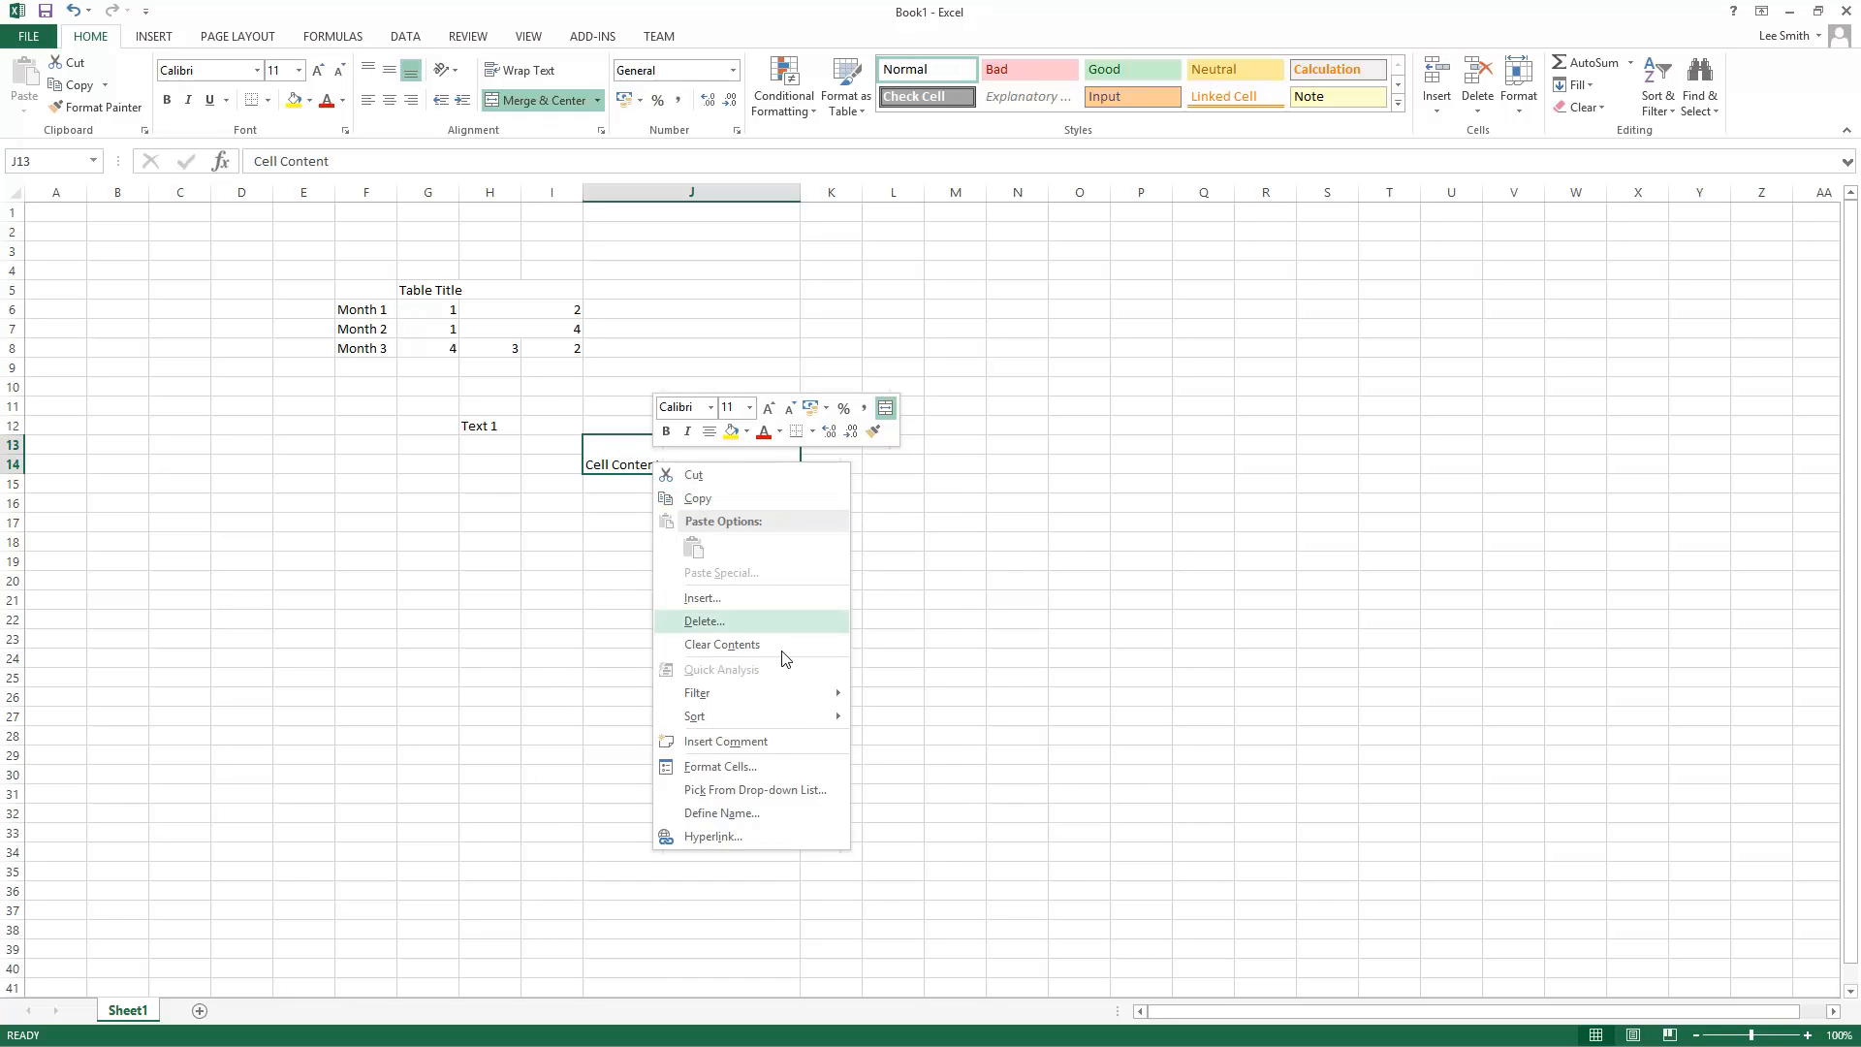
pyautogui.press('Escape')
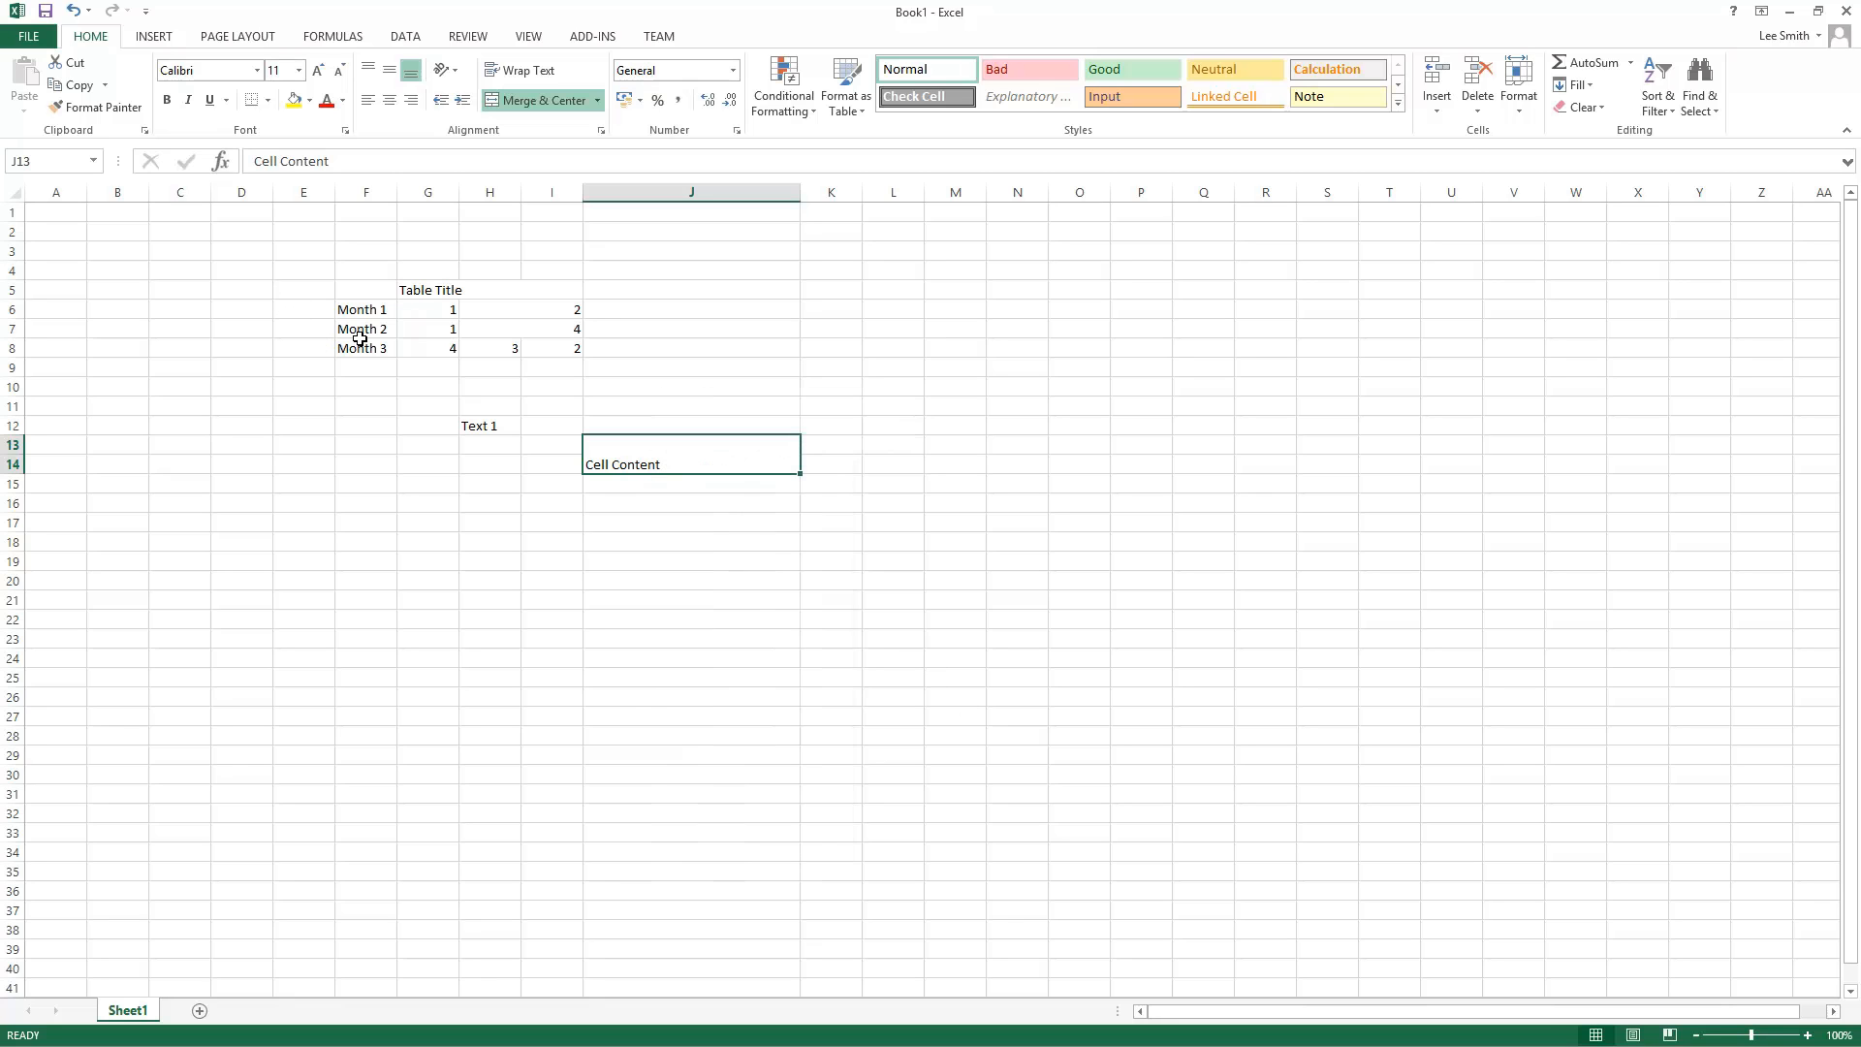
# Step: Delete the Month 2 and Month 3 labels in F7 and F8
pyautogui.moveTo(365, 331); pyautogui.dragTo(367, 346)
pyautogui.press('Delete')
# Step: Copy the row 8 values in H8:I8 into rows 7 and 6
pyautogui.press('Up')
pyautogui.press('Right')
pyautogui.press('Right')
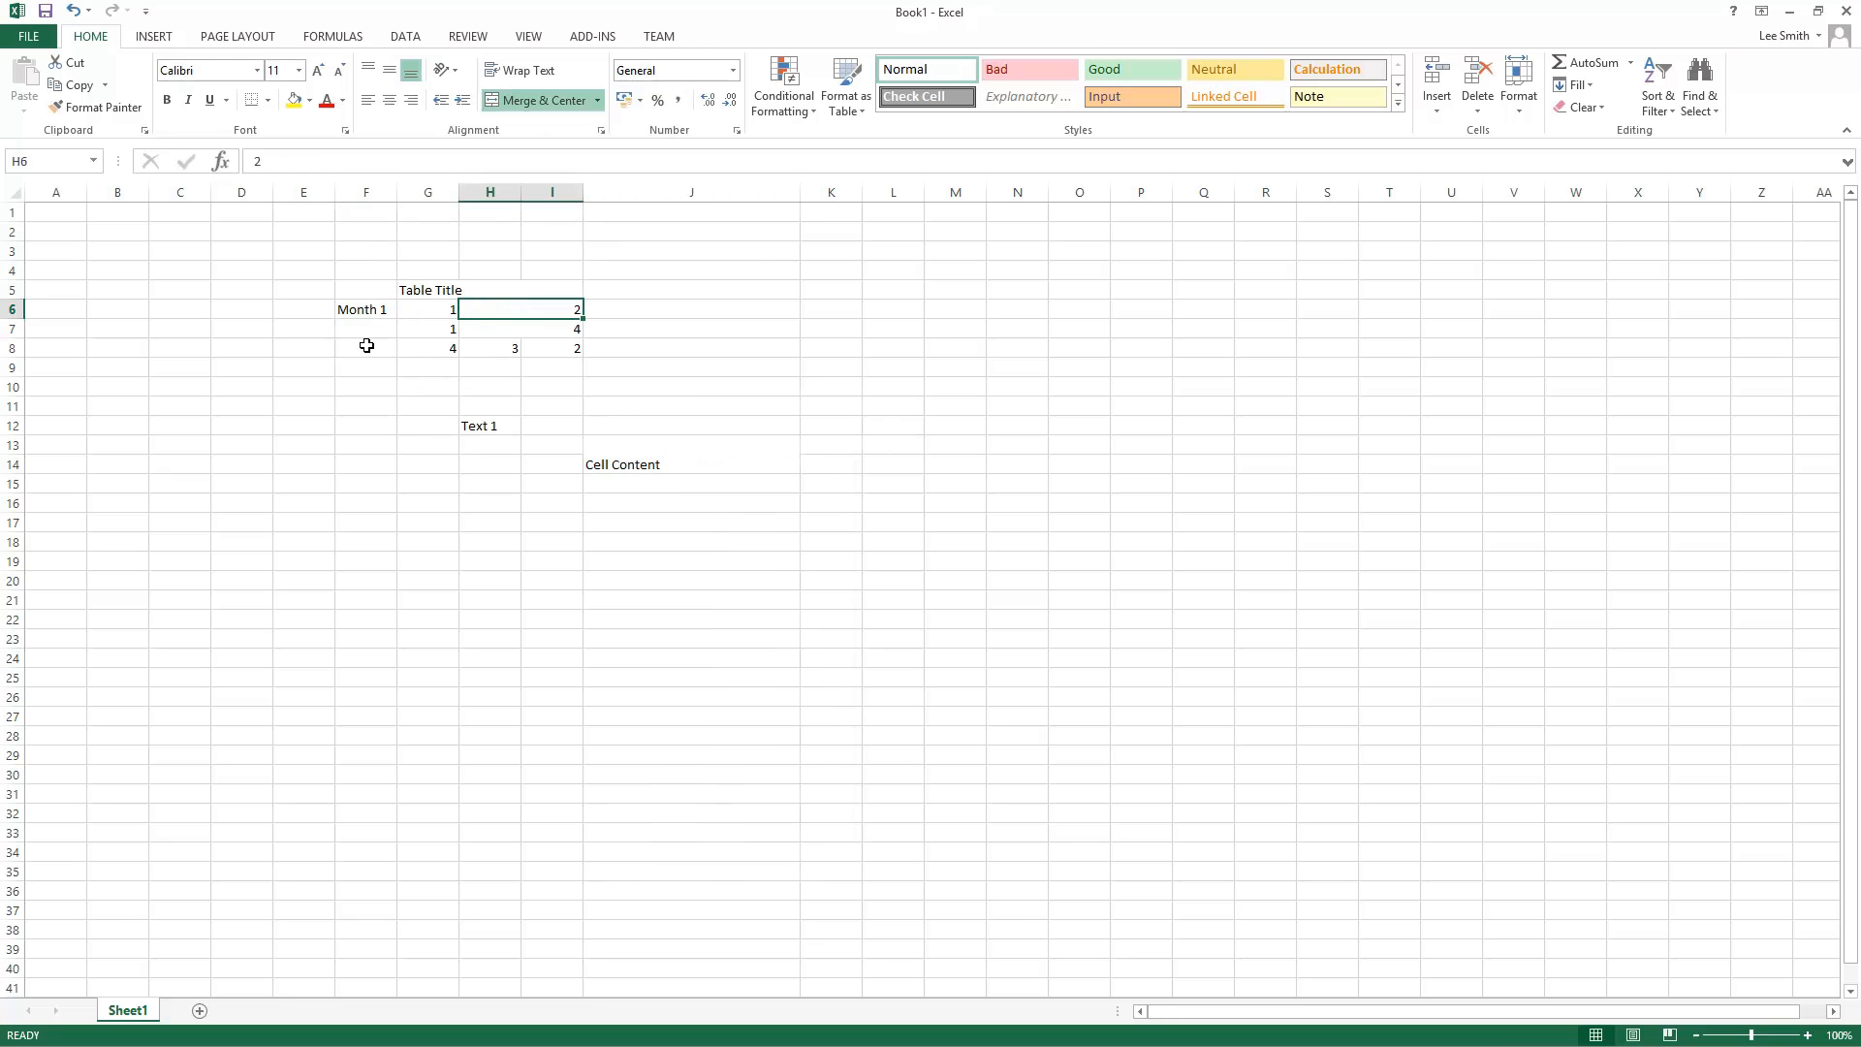
pyautogui.press('Down')
pyautogui.press('Down')
pyautogui.press('Down')
pyautogui.press('Up')
pyautogui.hotkey('shift', 'Right')
pyautogui.hotkey('ctrl', 'c')
pyautogui.press('Up')
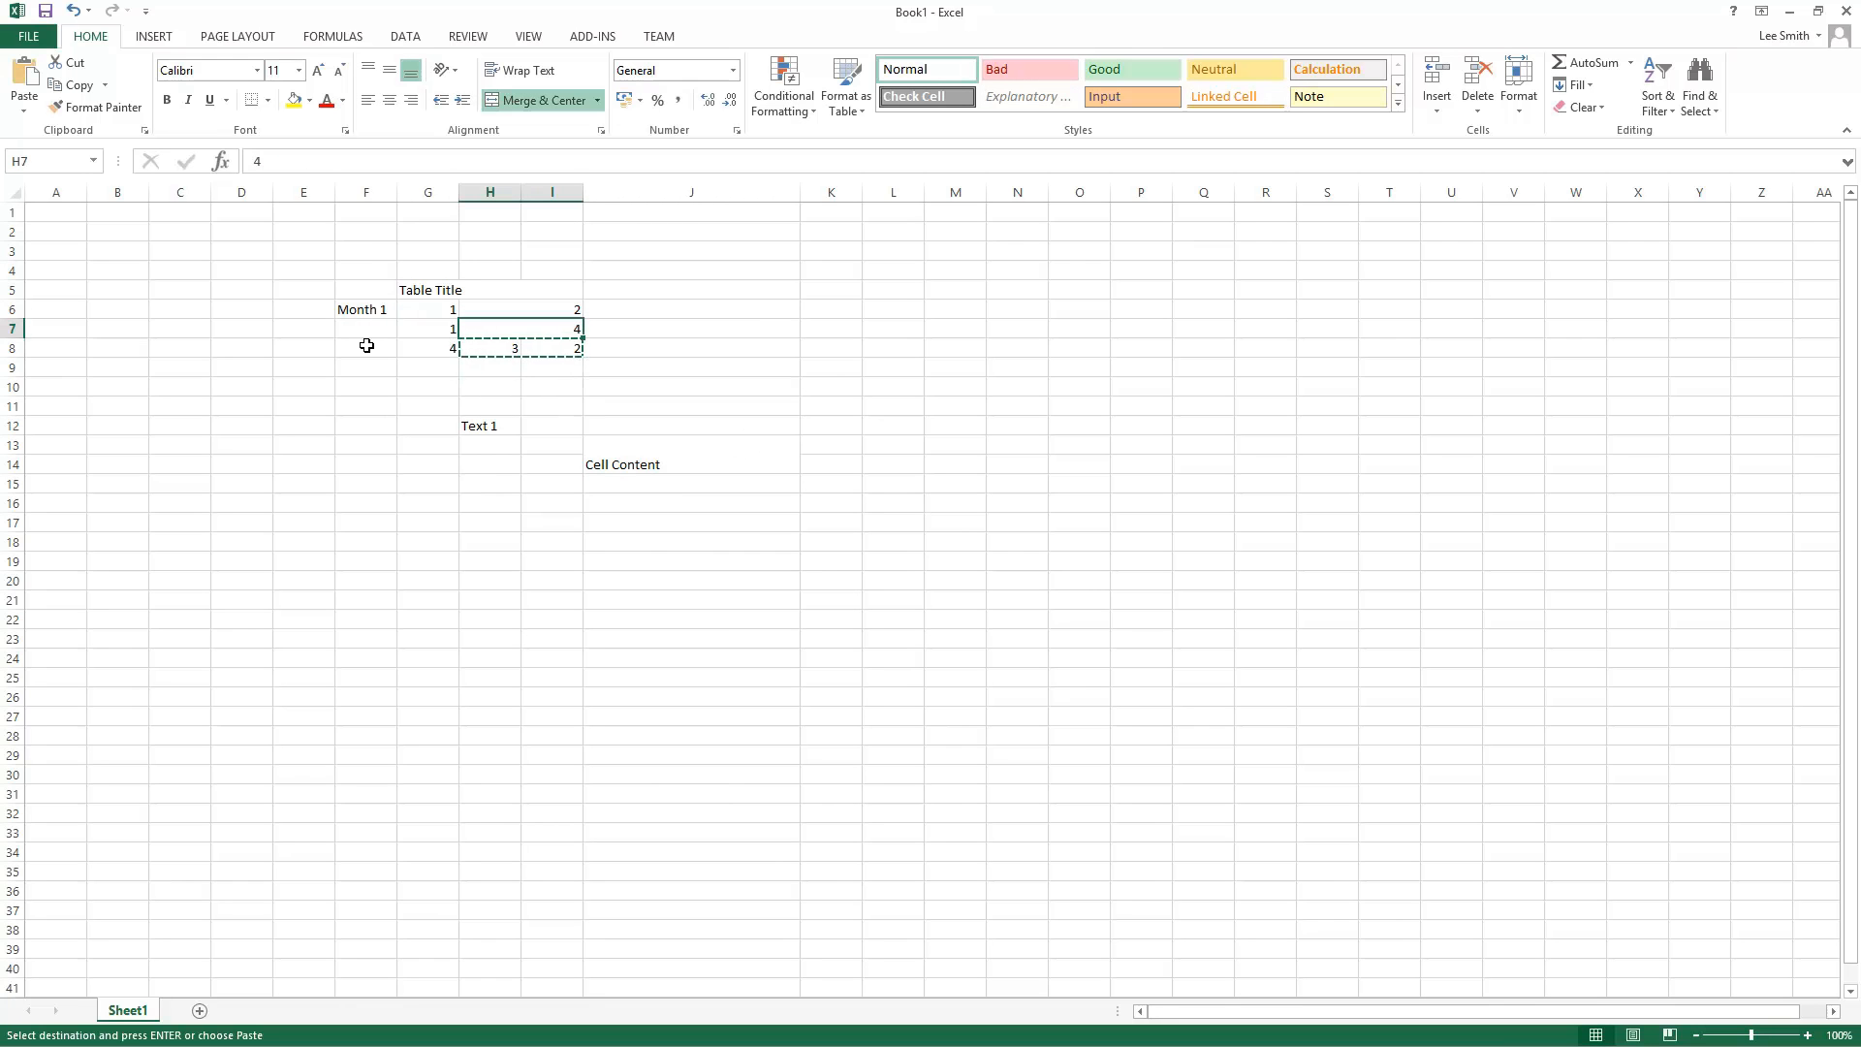
pyautogui.hotkey('ctrl', 'v')
pyautogui.press('Up')
pyautogui.hotkey('ctrl', 'v')
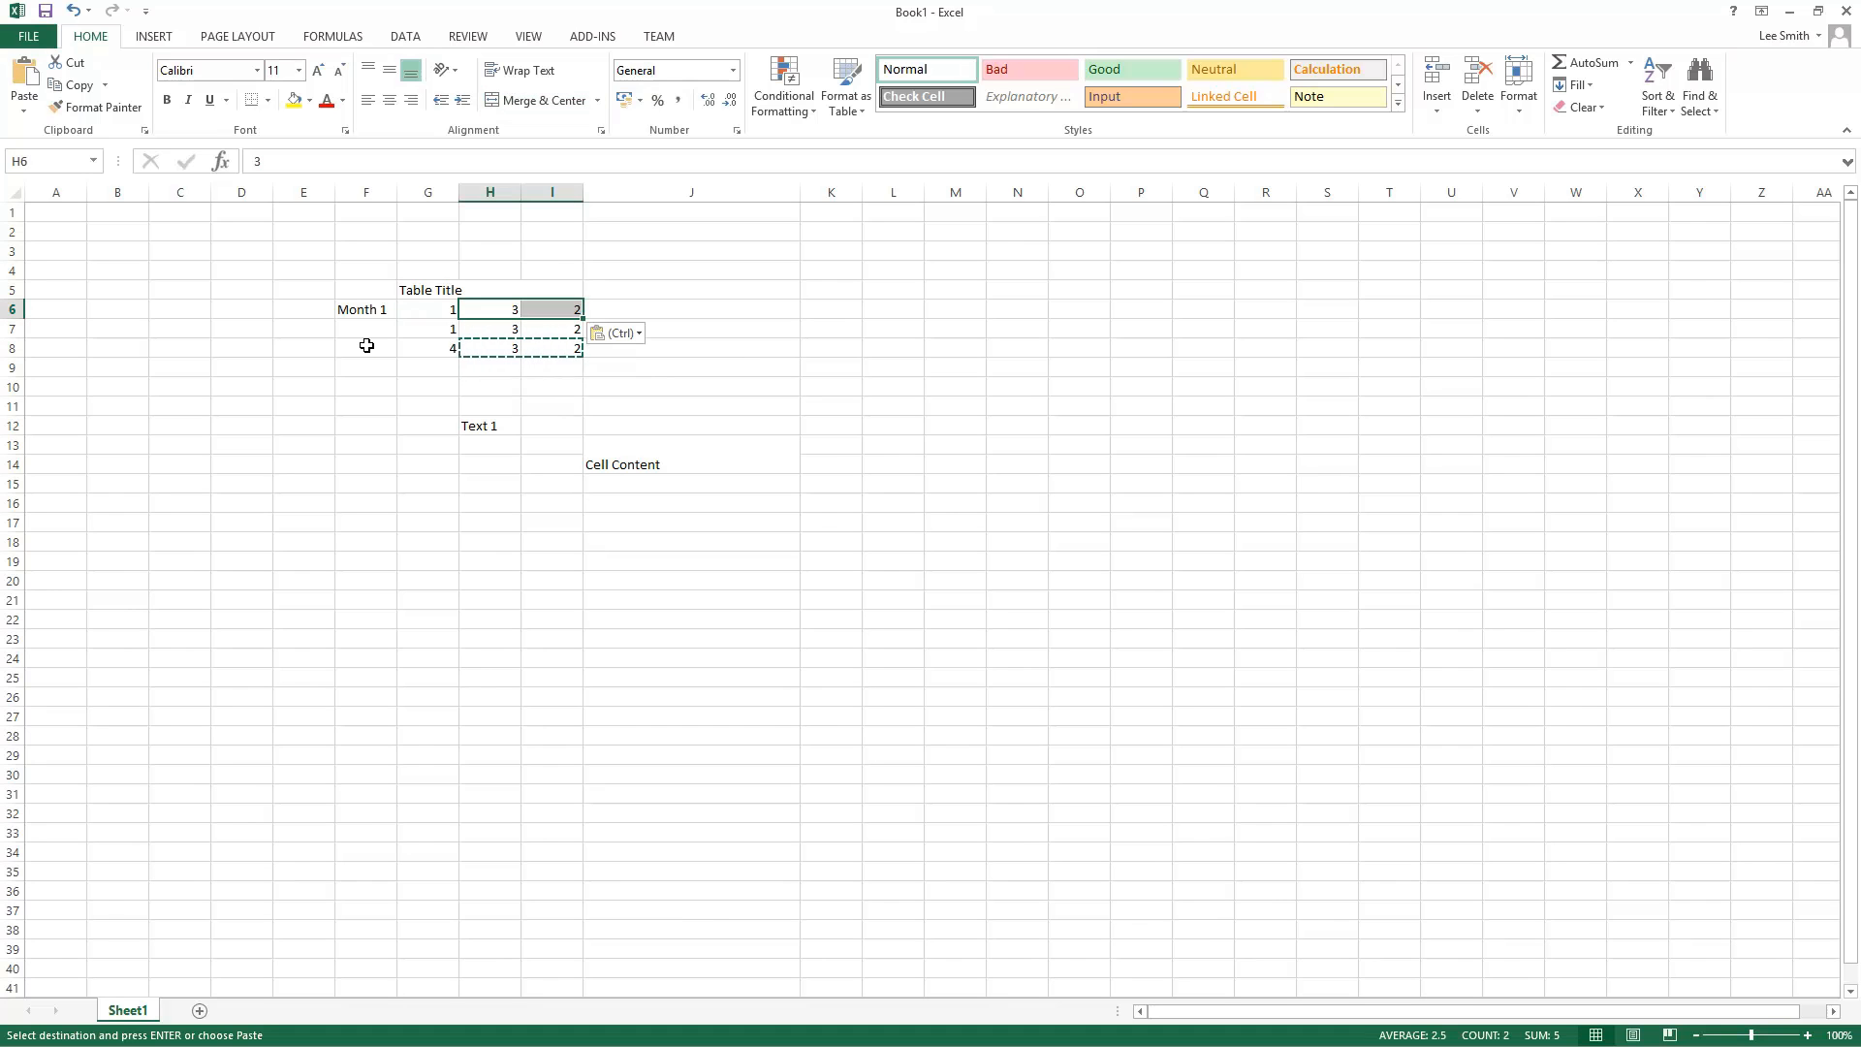
pyautogui.press('Down')
pyautogui.press('Down')
pyautogui.press('Left')
pyautogui.press('Left')
pyautogui.press('Right')
pyautogui.press('Up')
pyautogui.press('Up')
pyautogui.press('Right')
pyautogui.press('Right')
pyautogui.press('Right')
pyautogui.press('Left')
pyautogui.press('Left')
pyautogui.press('Left')
pyautogui.press('Left')
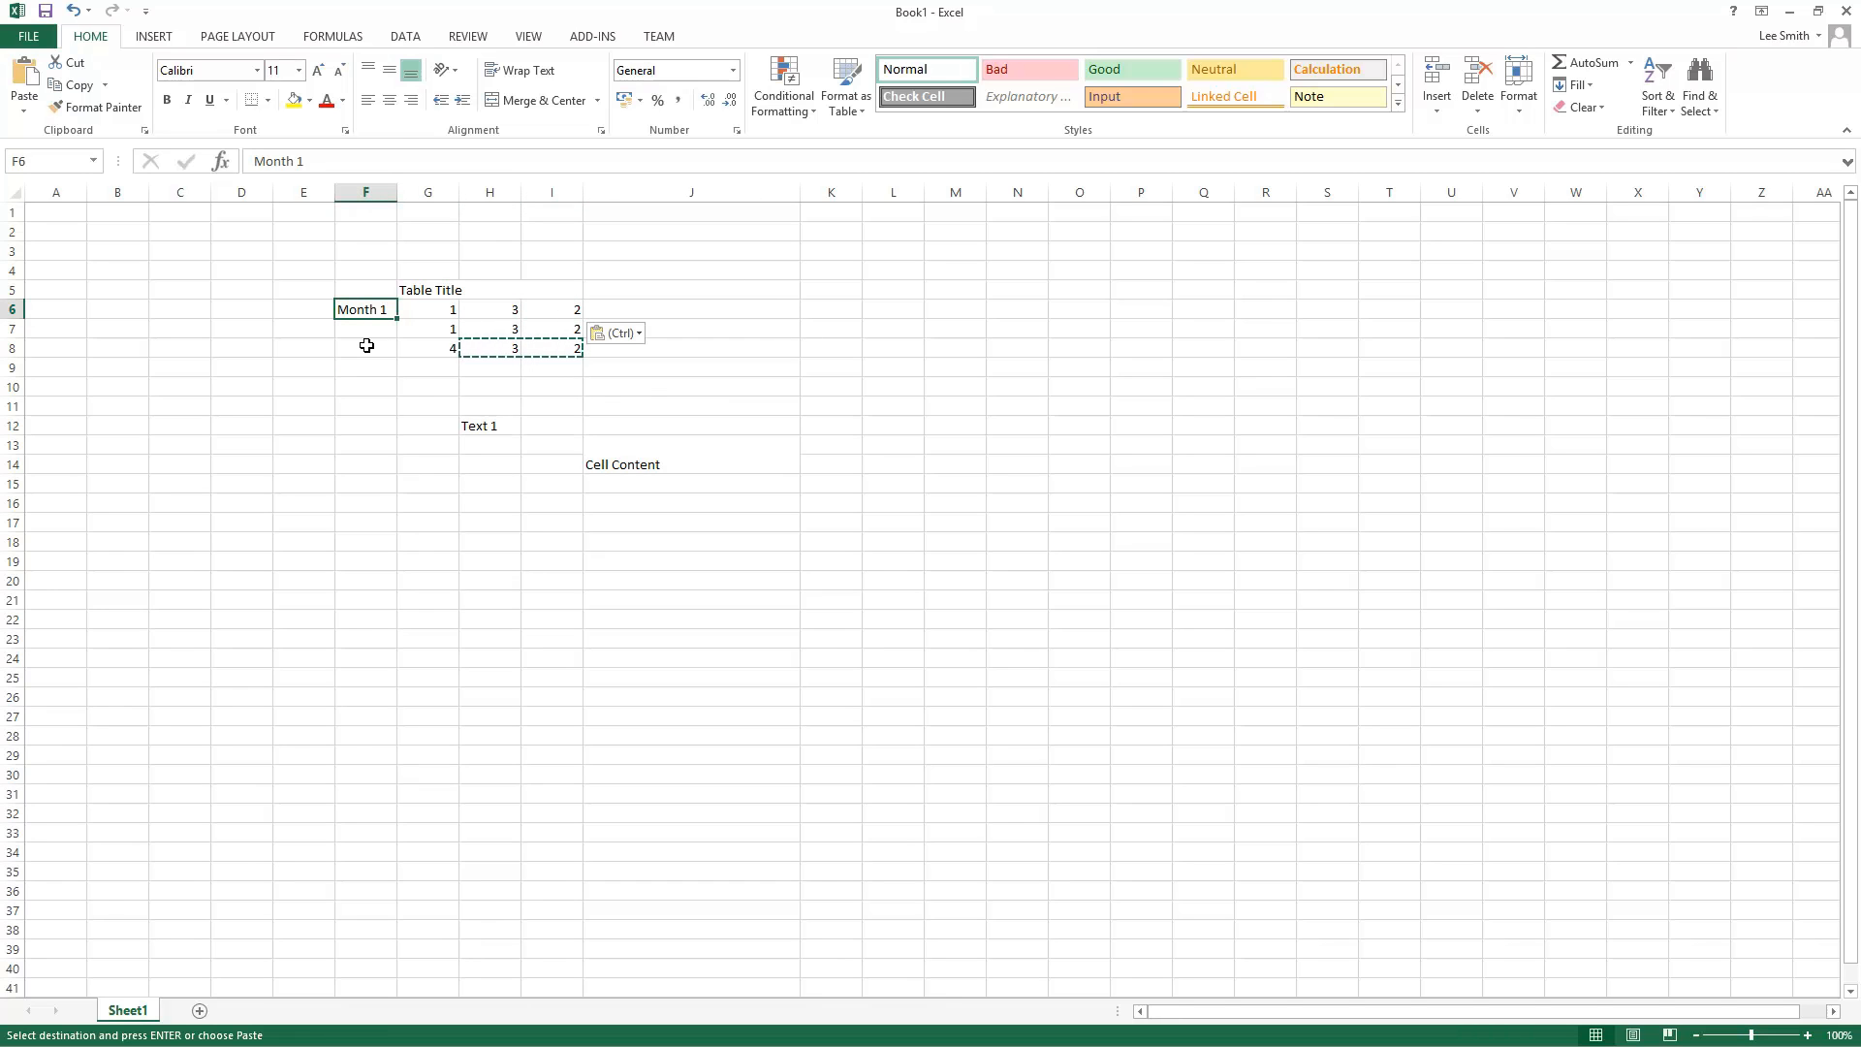
pyautogui.press('Down')
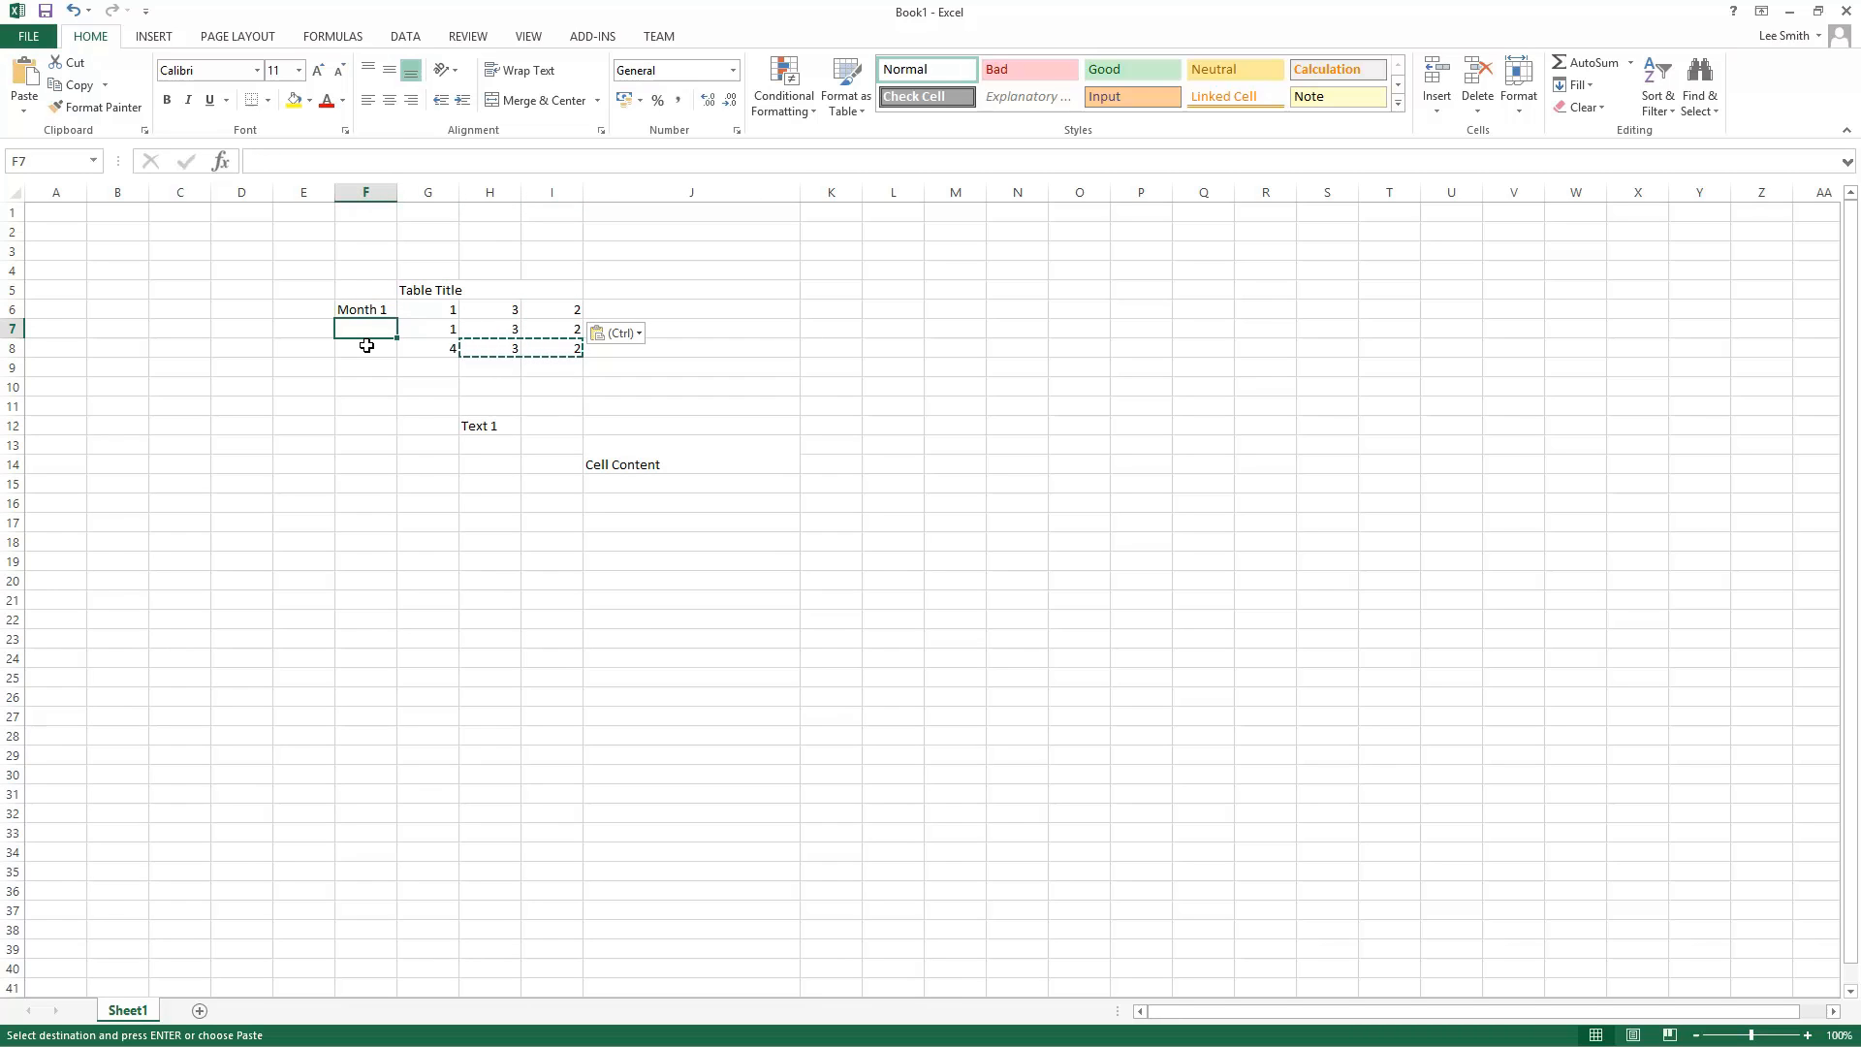
pyautogui.press('Right')
pyautogui.hotkey('shift', 'Right')
pyautogui.hotkey('shift', 'Right')
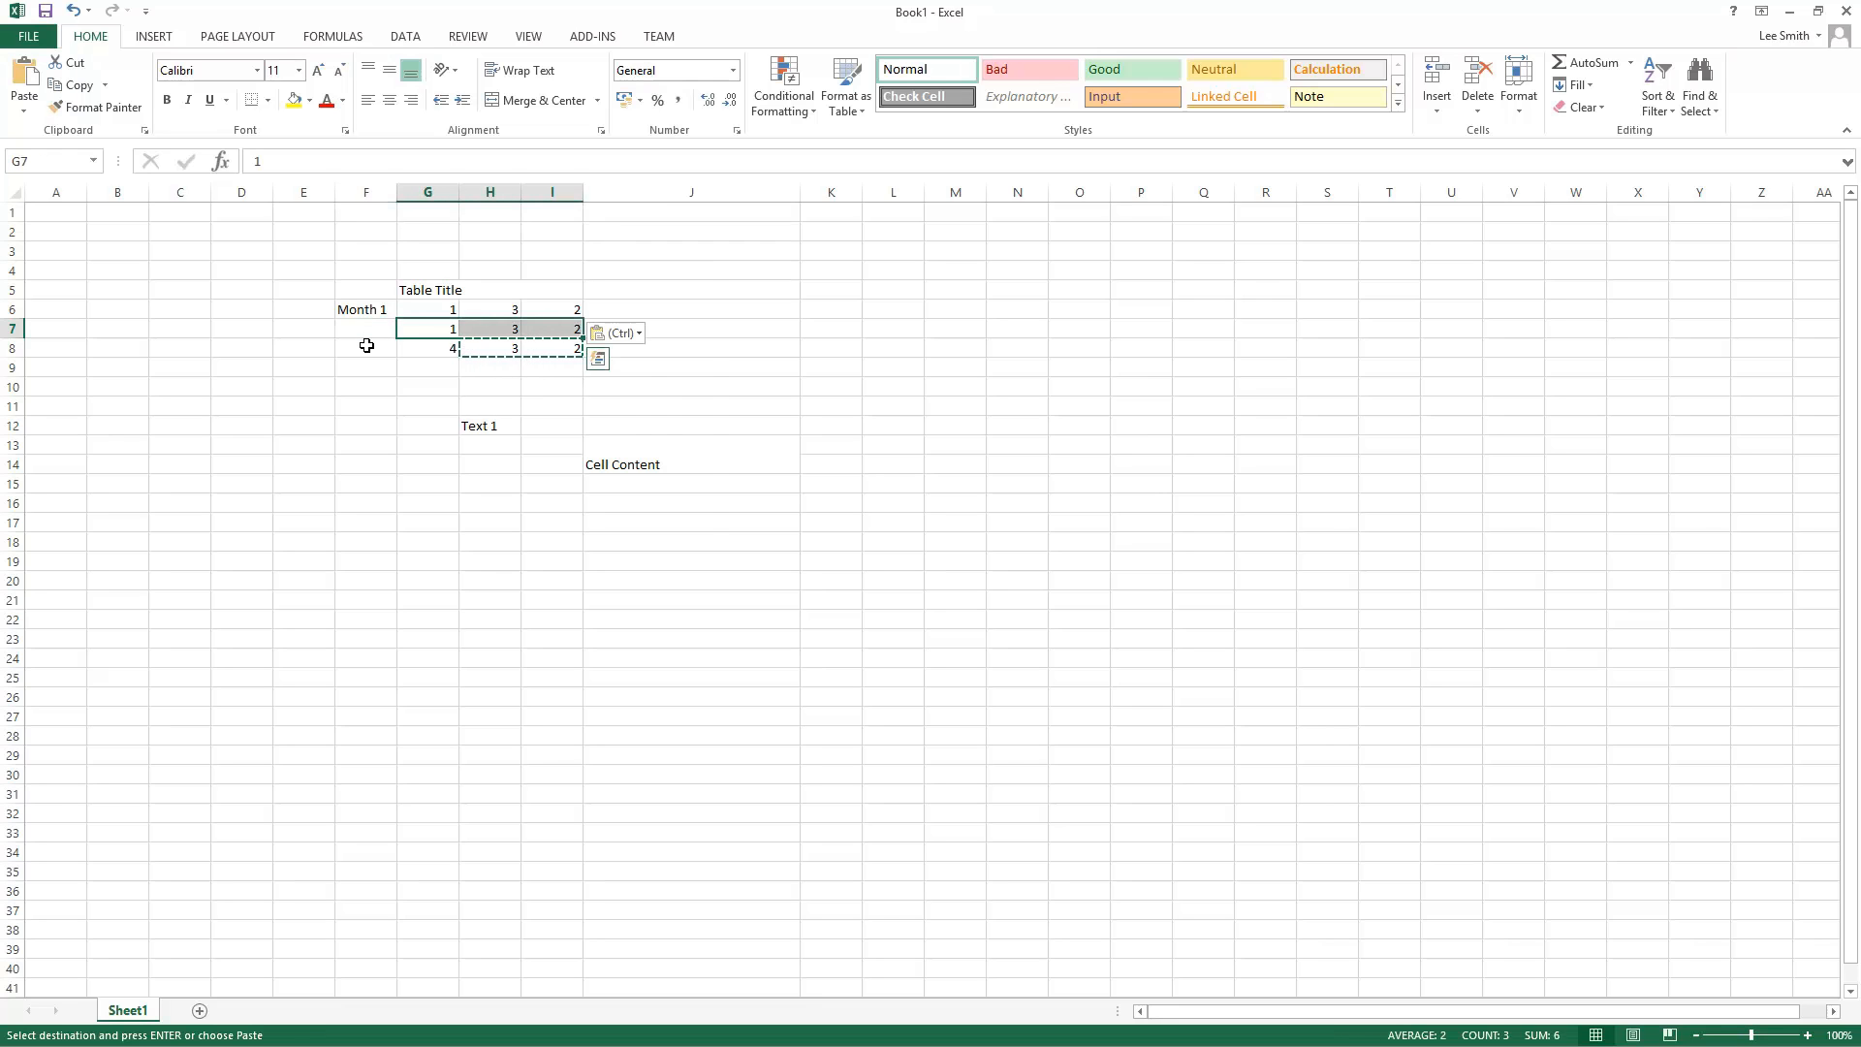
pyautogui.press('ctrl')
pyautogui.press('Escape')
pyautogui.press('Up')
# Step: Copy the row 6 values G6:I6 into row 9 at G9
pyautogui.moveTo(528, 316); pyautogui.dragTo(449, 310)
pyautogui.hotkey('ctrl', 'c')
pyautogui.click(447, 363)
pyautogui.hotkey('ctrl', 'v')
pyautogui.click(456, 475)
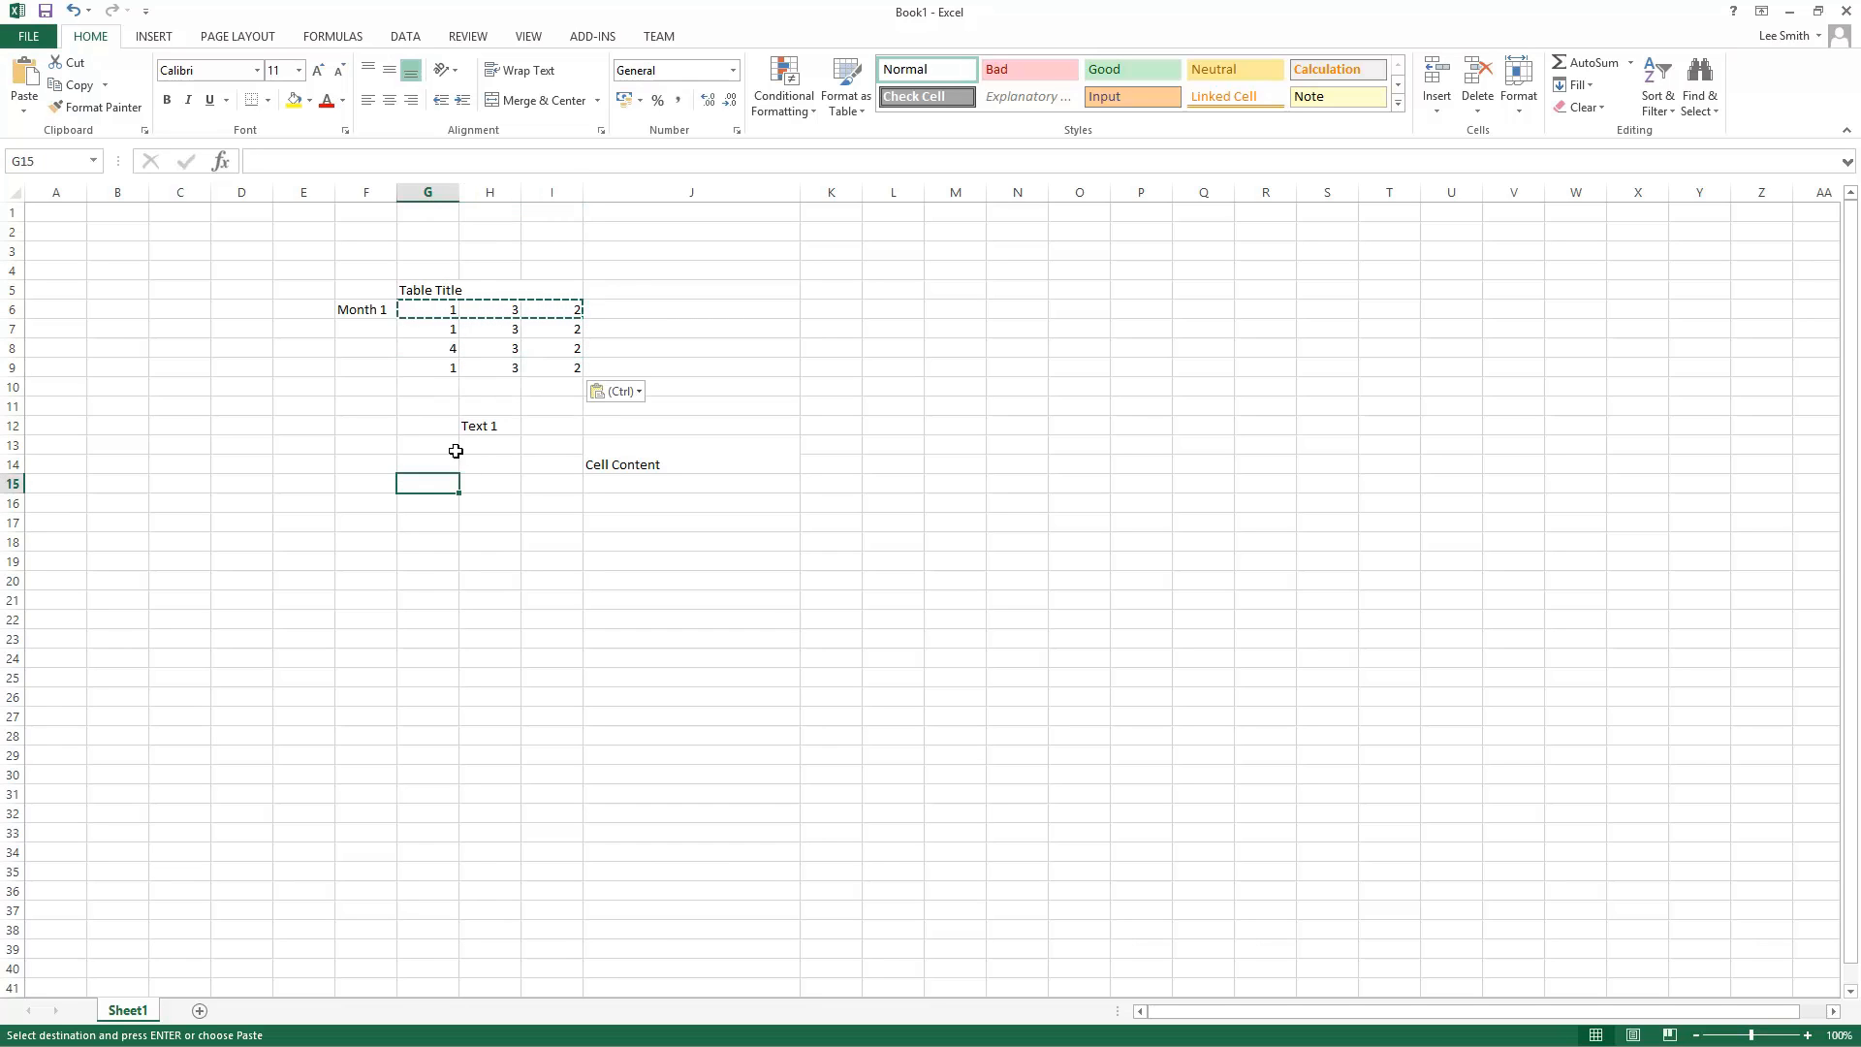
# Step: Clear the Text 1 and Cell Content cells in the range H12:J15
pyautogui.moveTo(470, 424); pyautogui.dragTo(617, 493)
pyautogui.press('Delete')
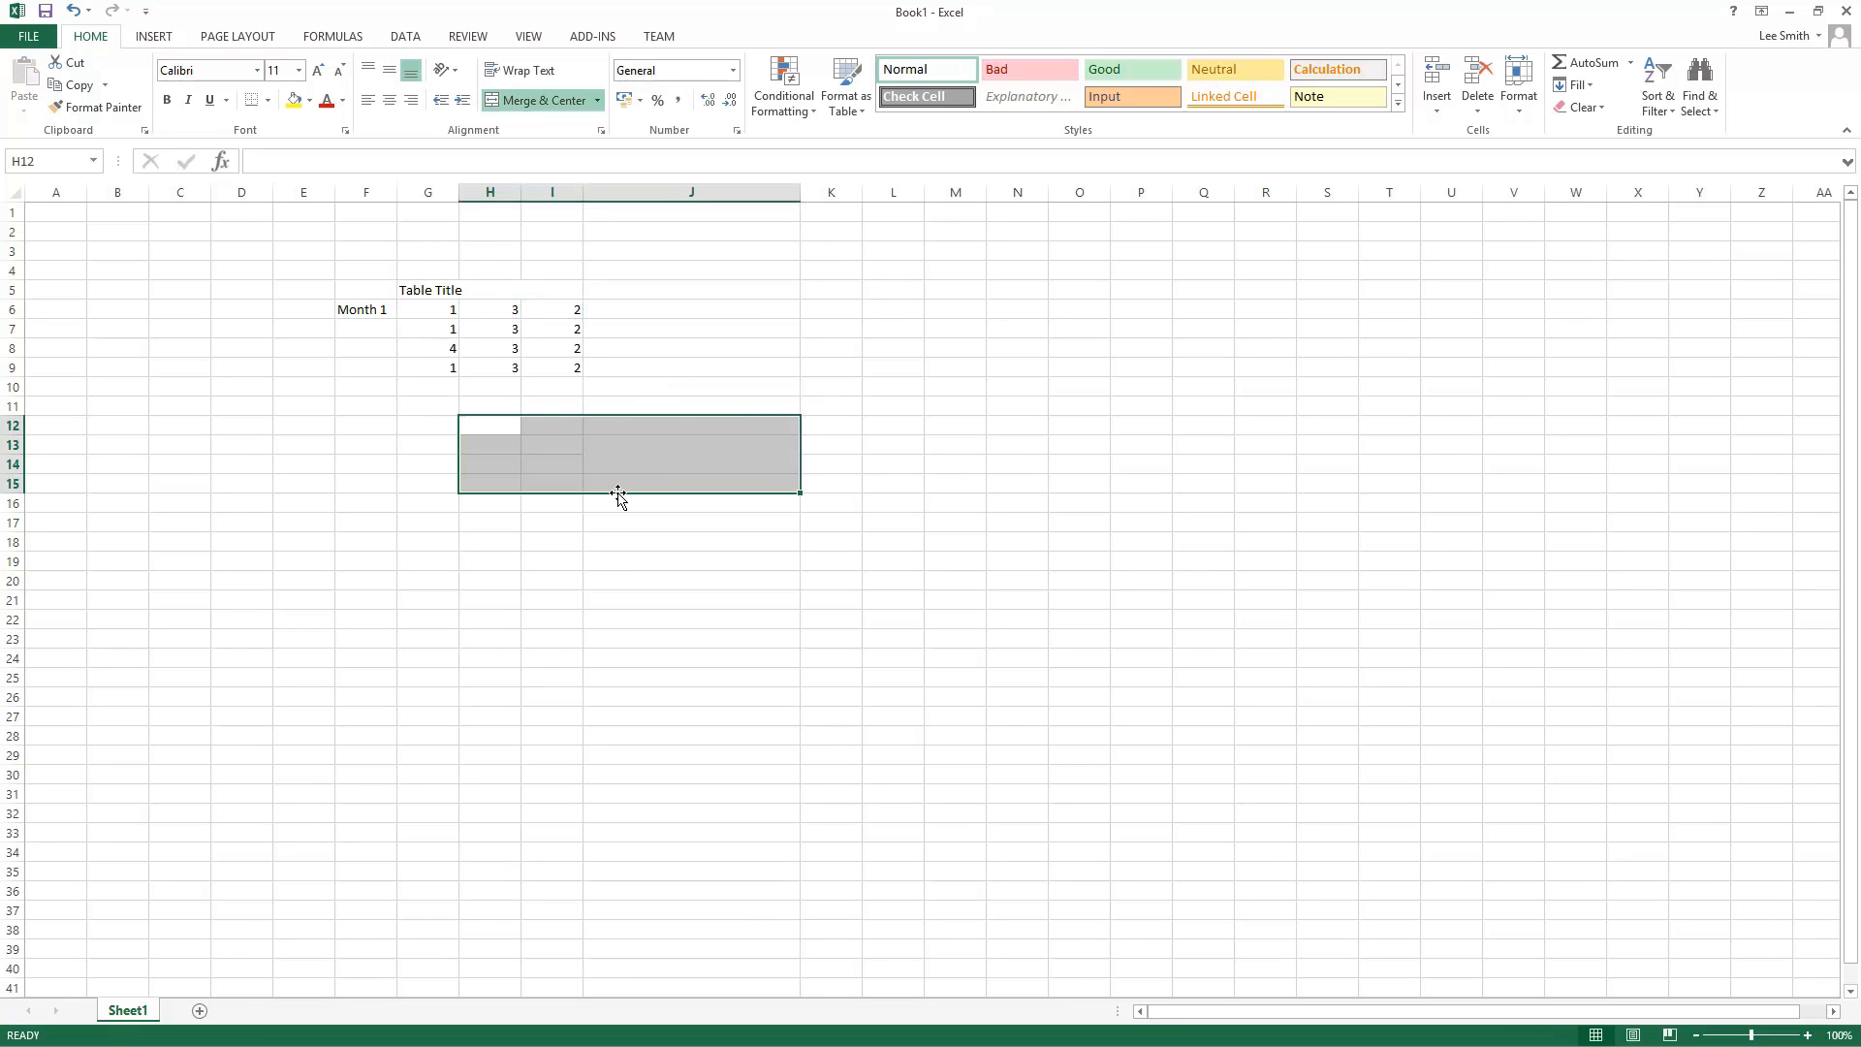
# Step: Enter the month labels May, June, July and August in F6 to F9
pyautogui.click(420, 289)
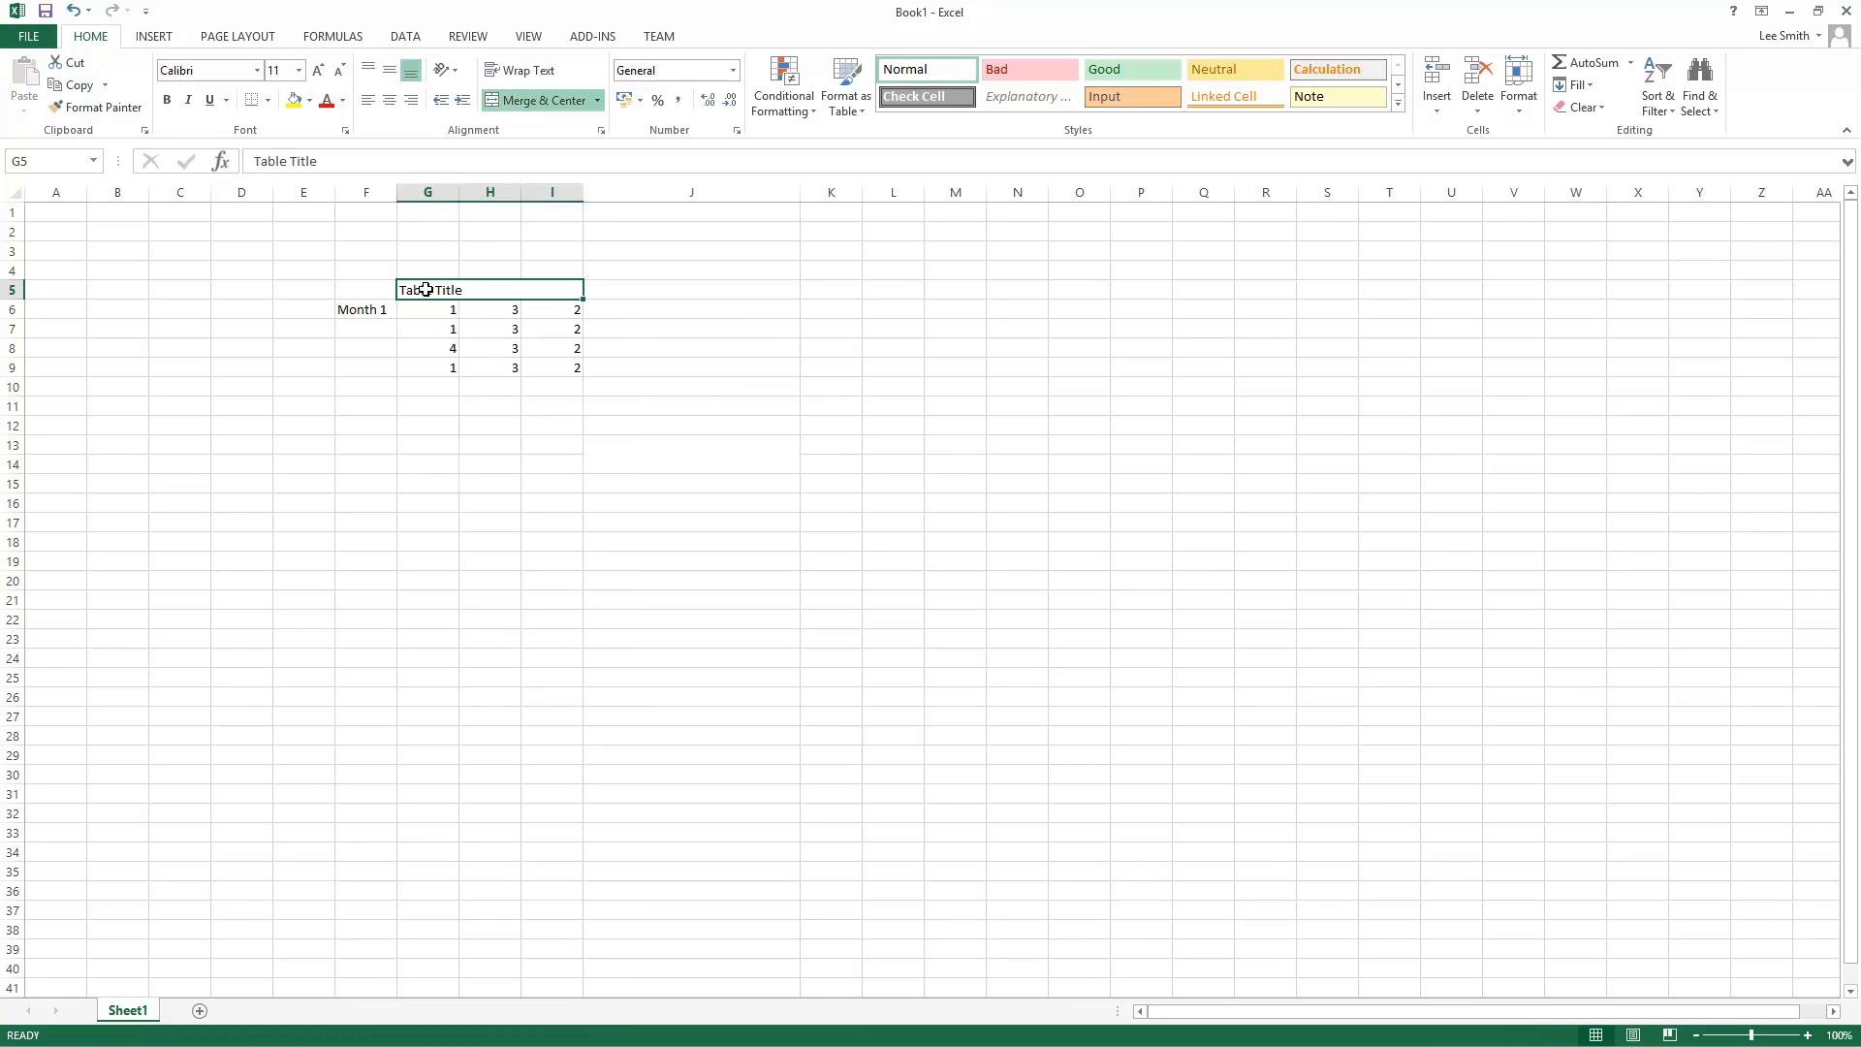
pyautogui.click(372, 327)
pyautogui.press('Up')
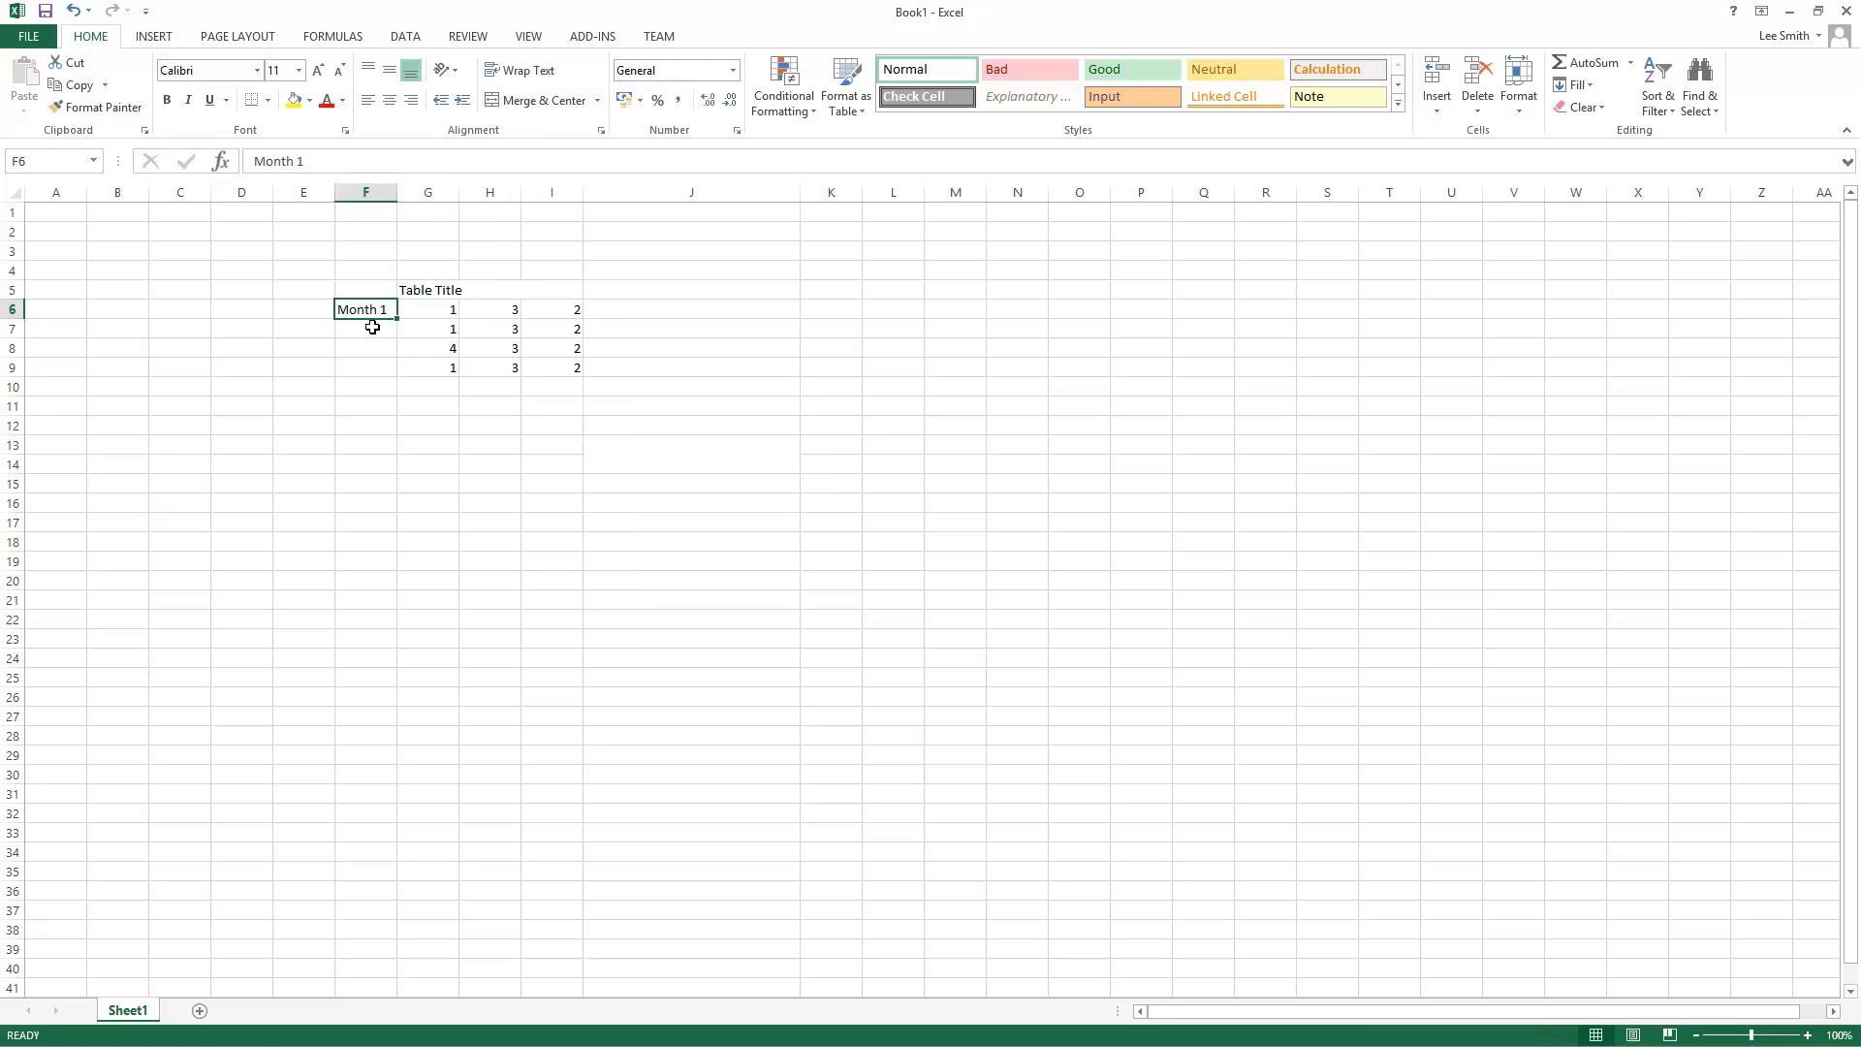
pyautogui.write('May')
pyautogui.press('Return')
pyautogui.write('Junme')
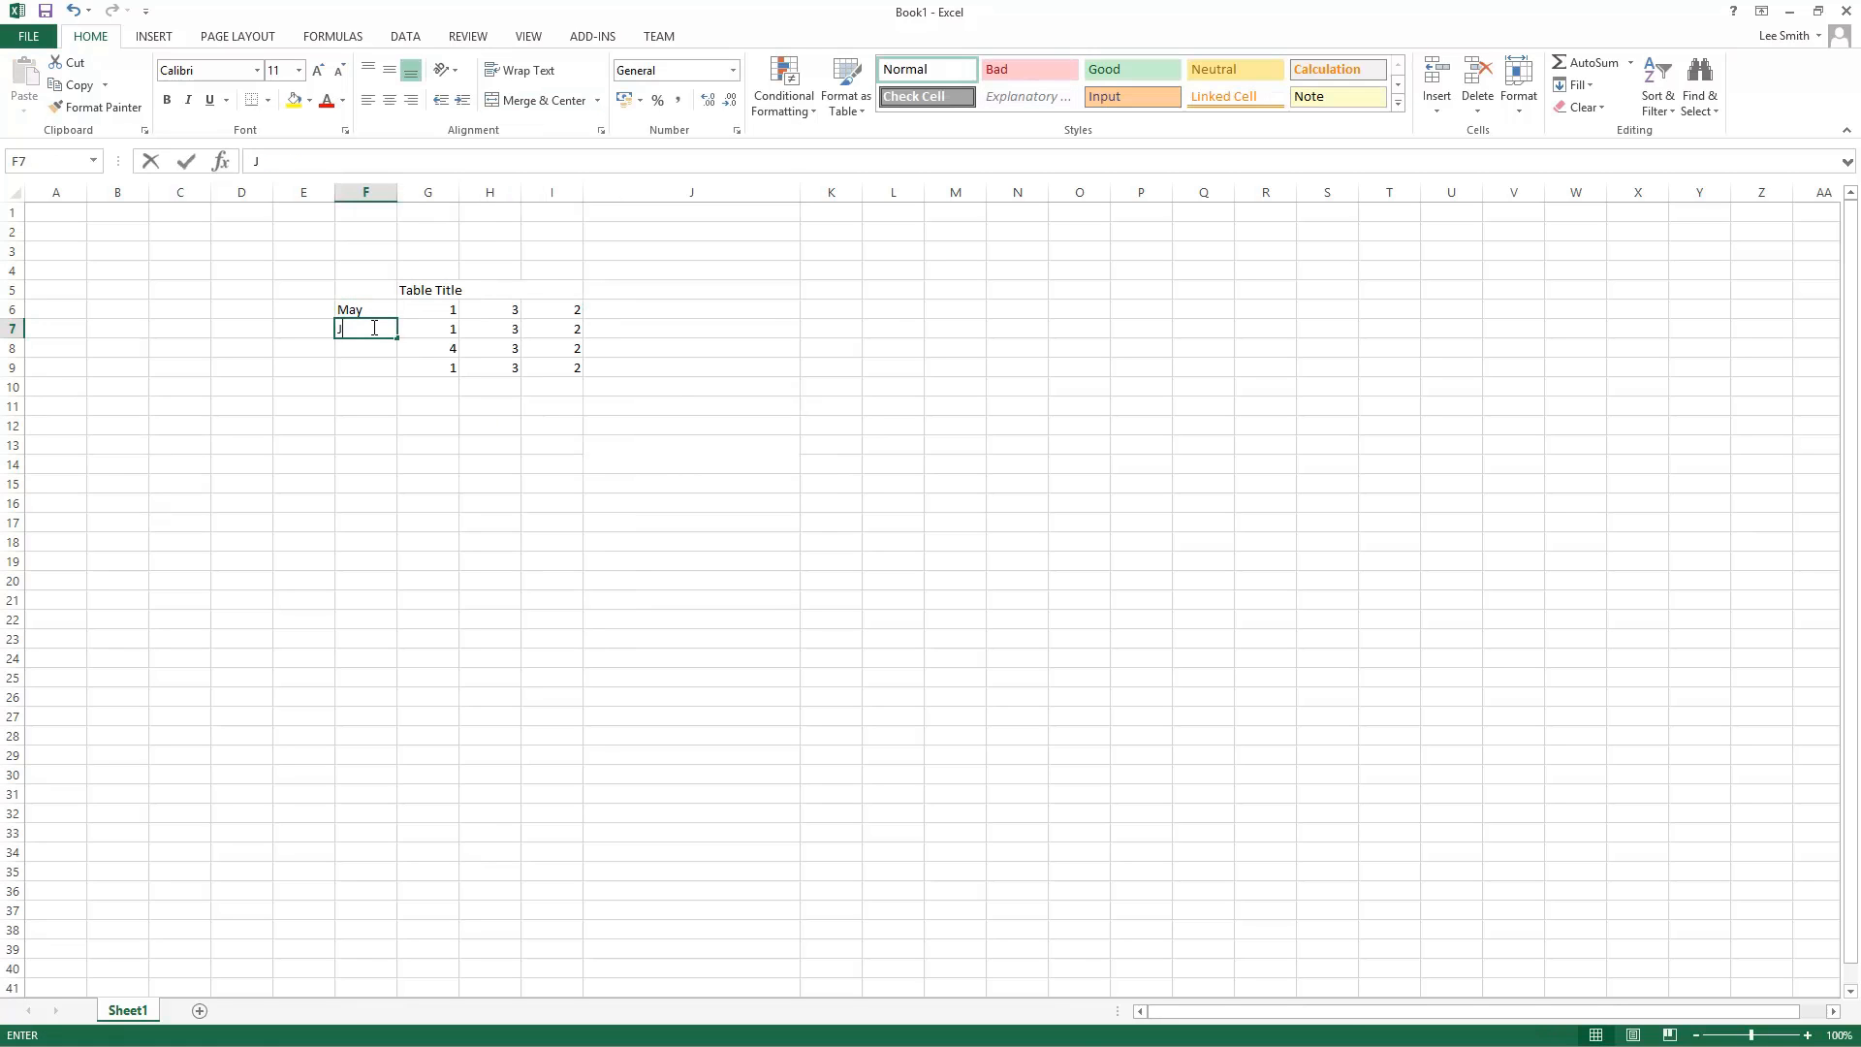
pyautogui.press('BackSpace')
pyautogui.press('BackSpace')
pyautogui.write('e')
pyautogui.press('Return')
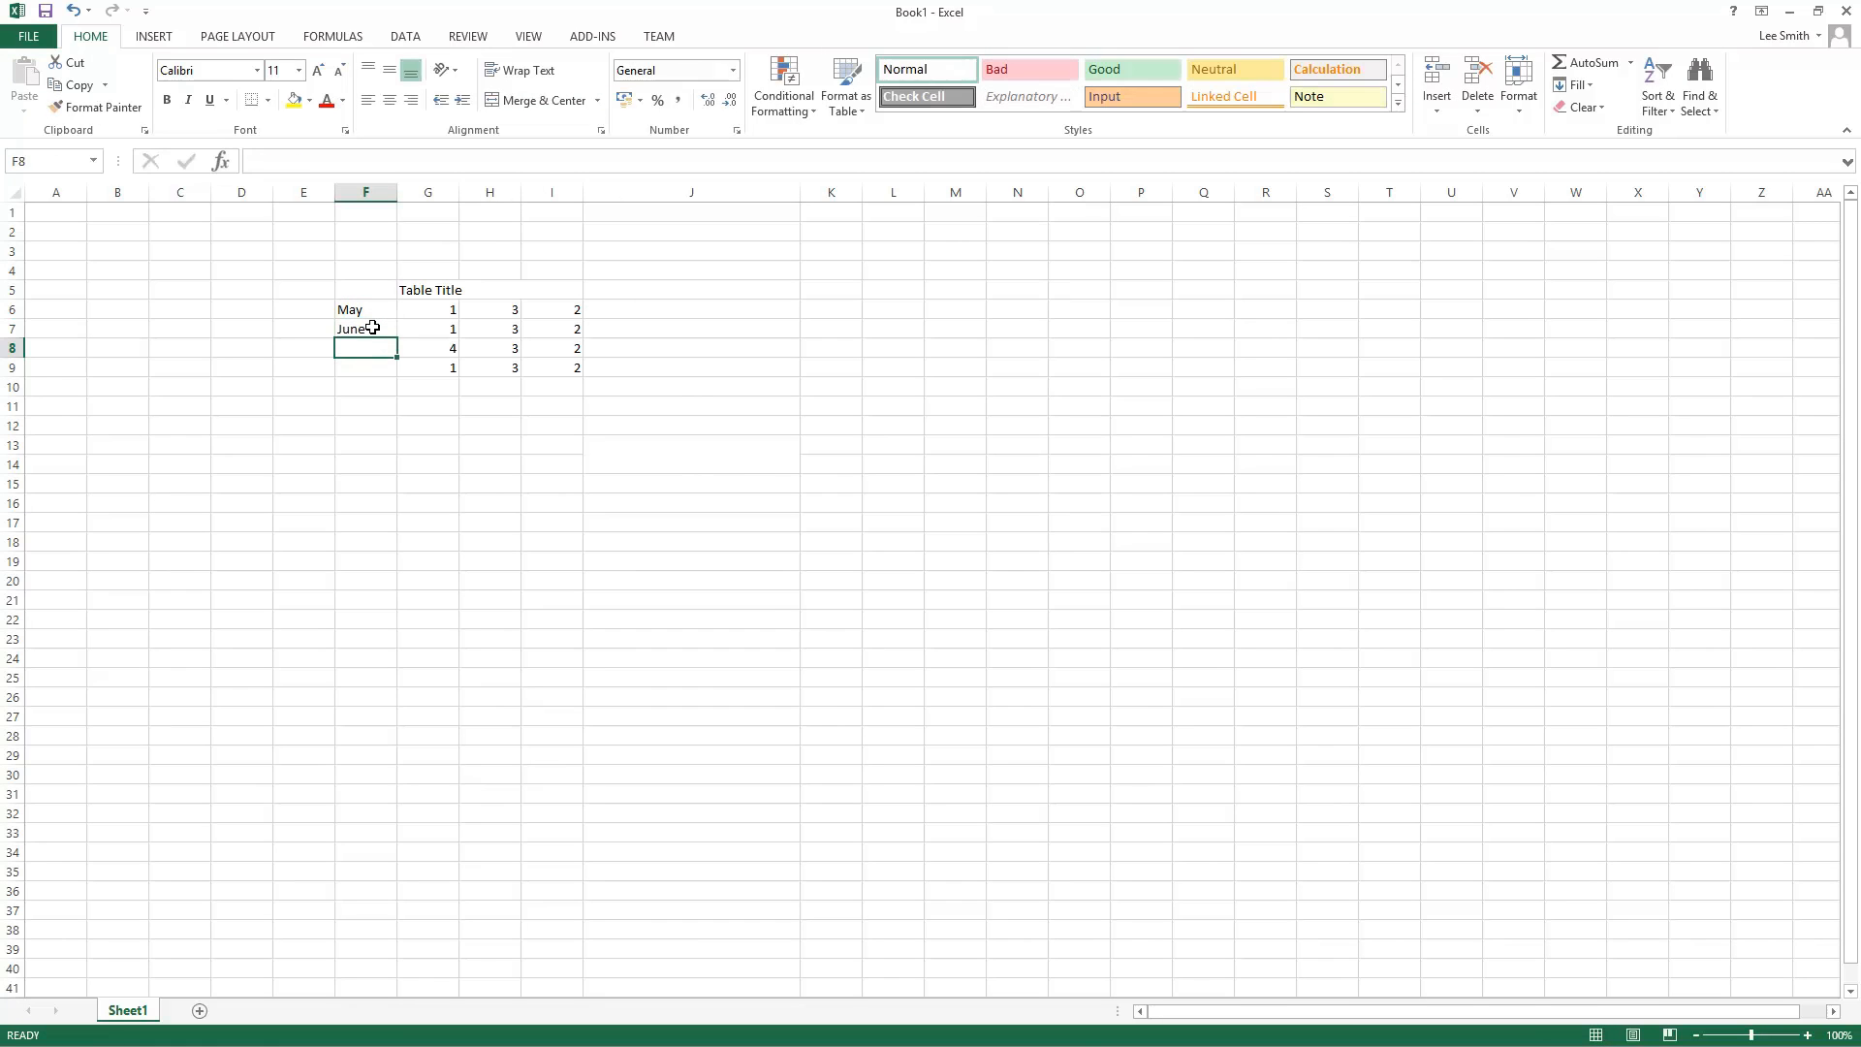
pyautogui.write('July')
pyautogui.press('Return')
pyautogui.write('August')
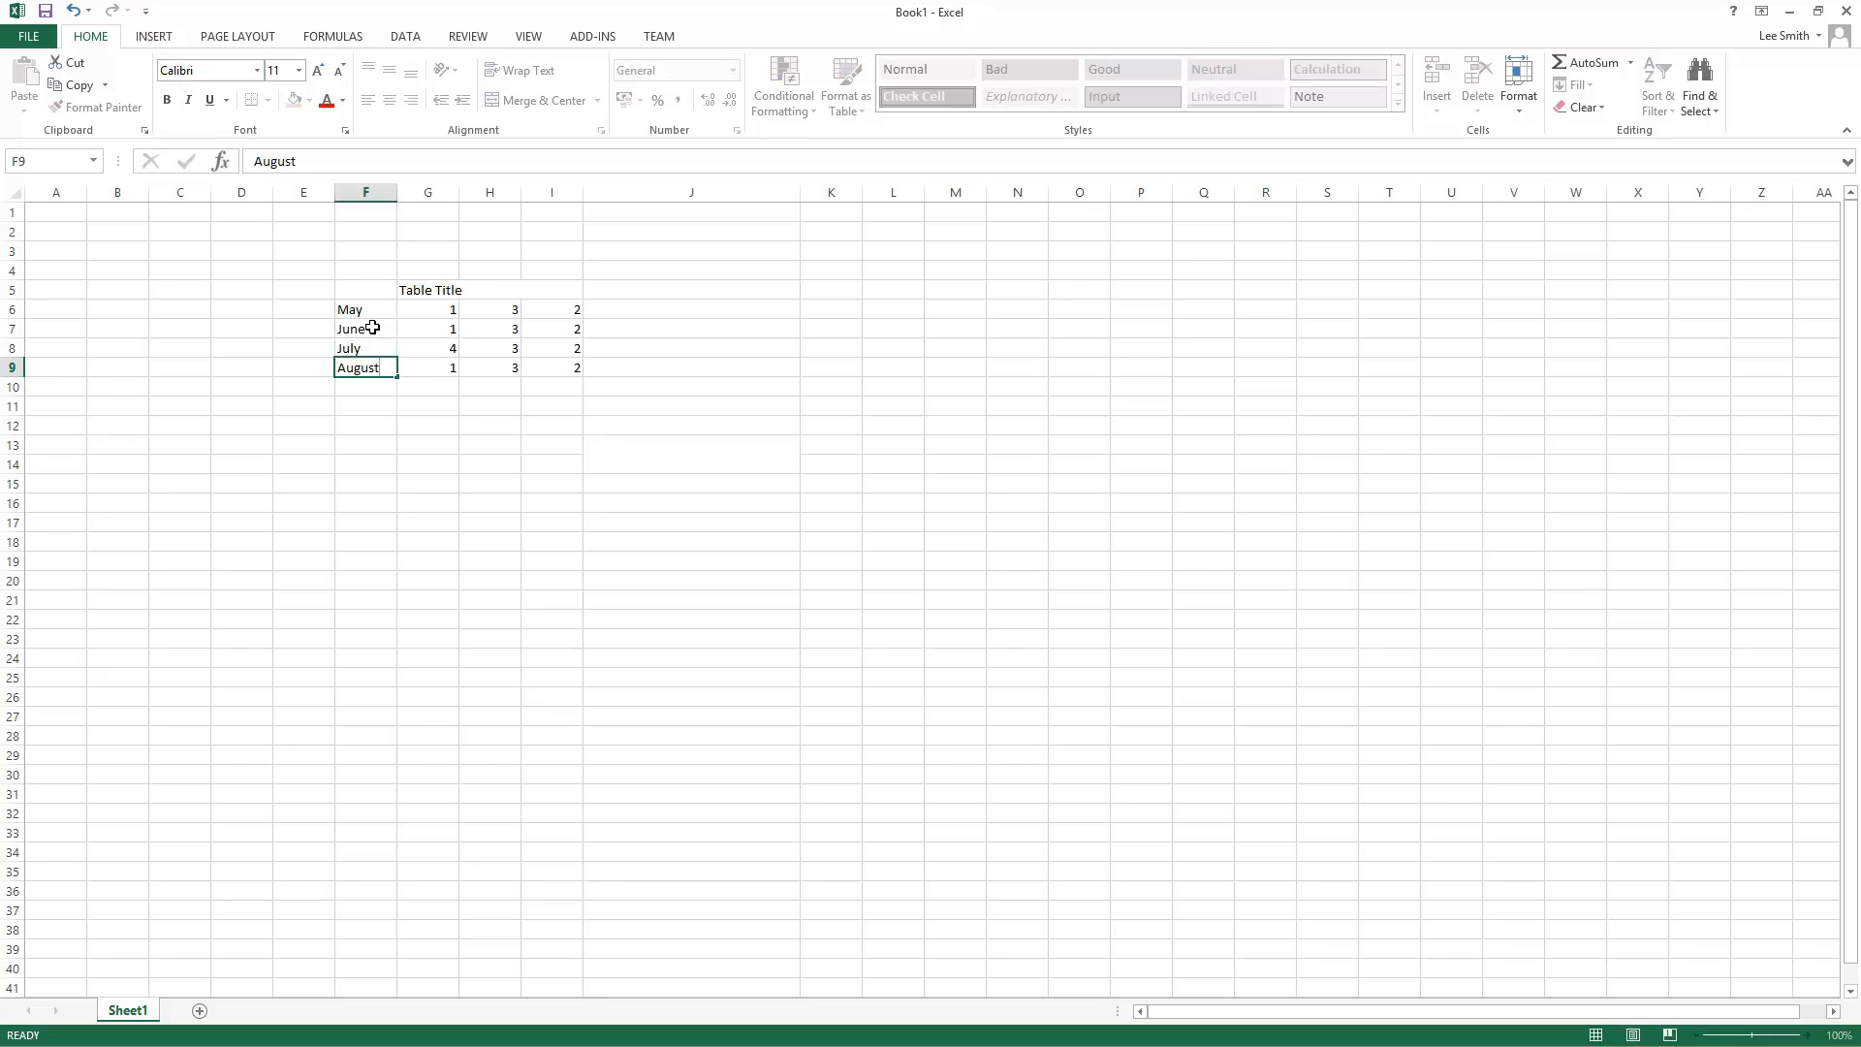
pyautogui.press('Return')
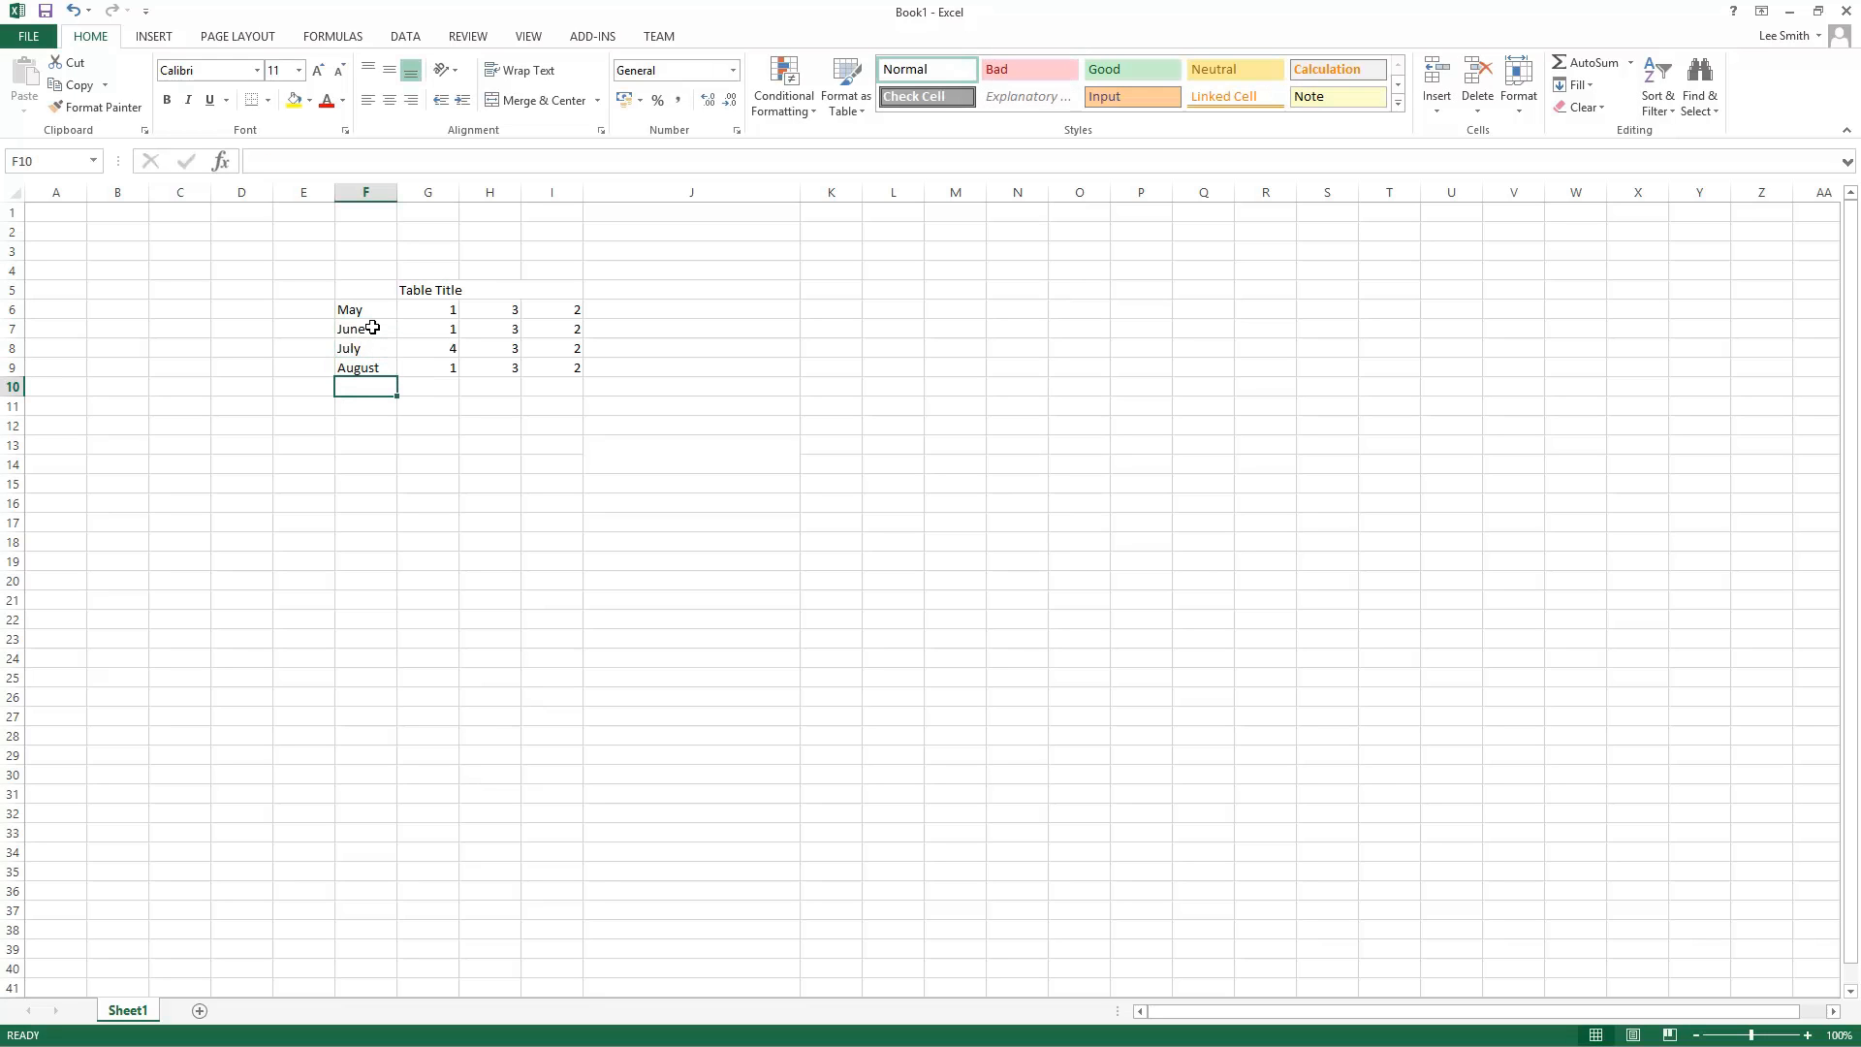
# Step: Enter the label Summer in E6
pyautogui.press('Left')
pyautogui.press('Up')
pyautogui.press('Up')
pyautogui.press('Up')
pyautogui.press('Up')
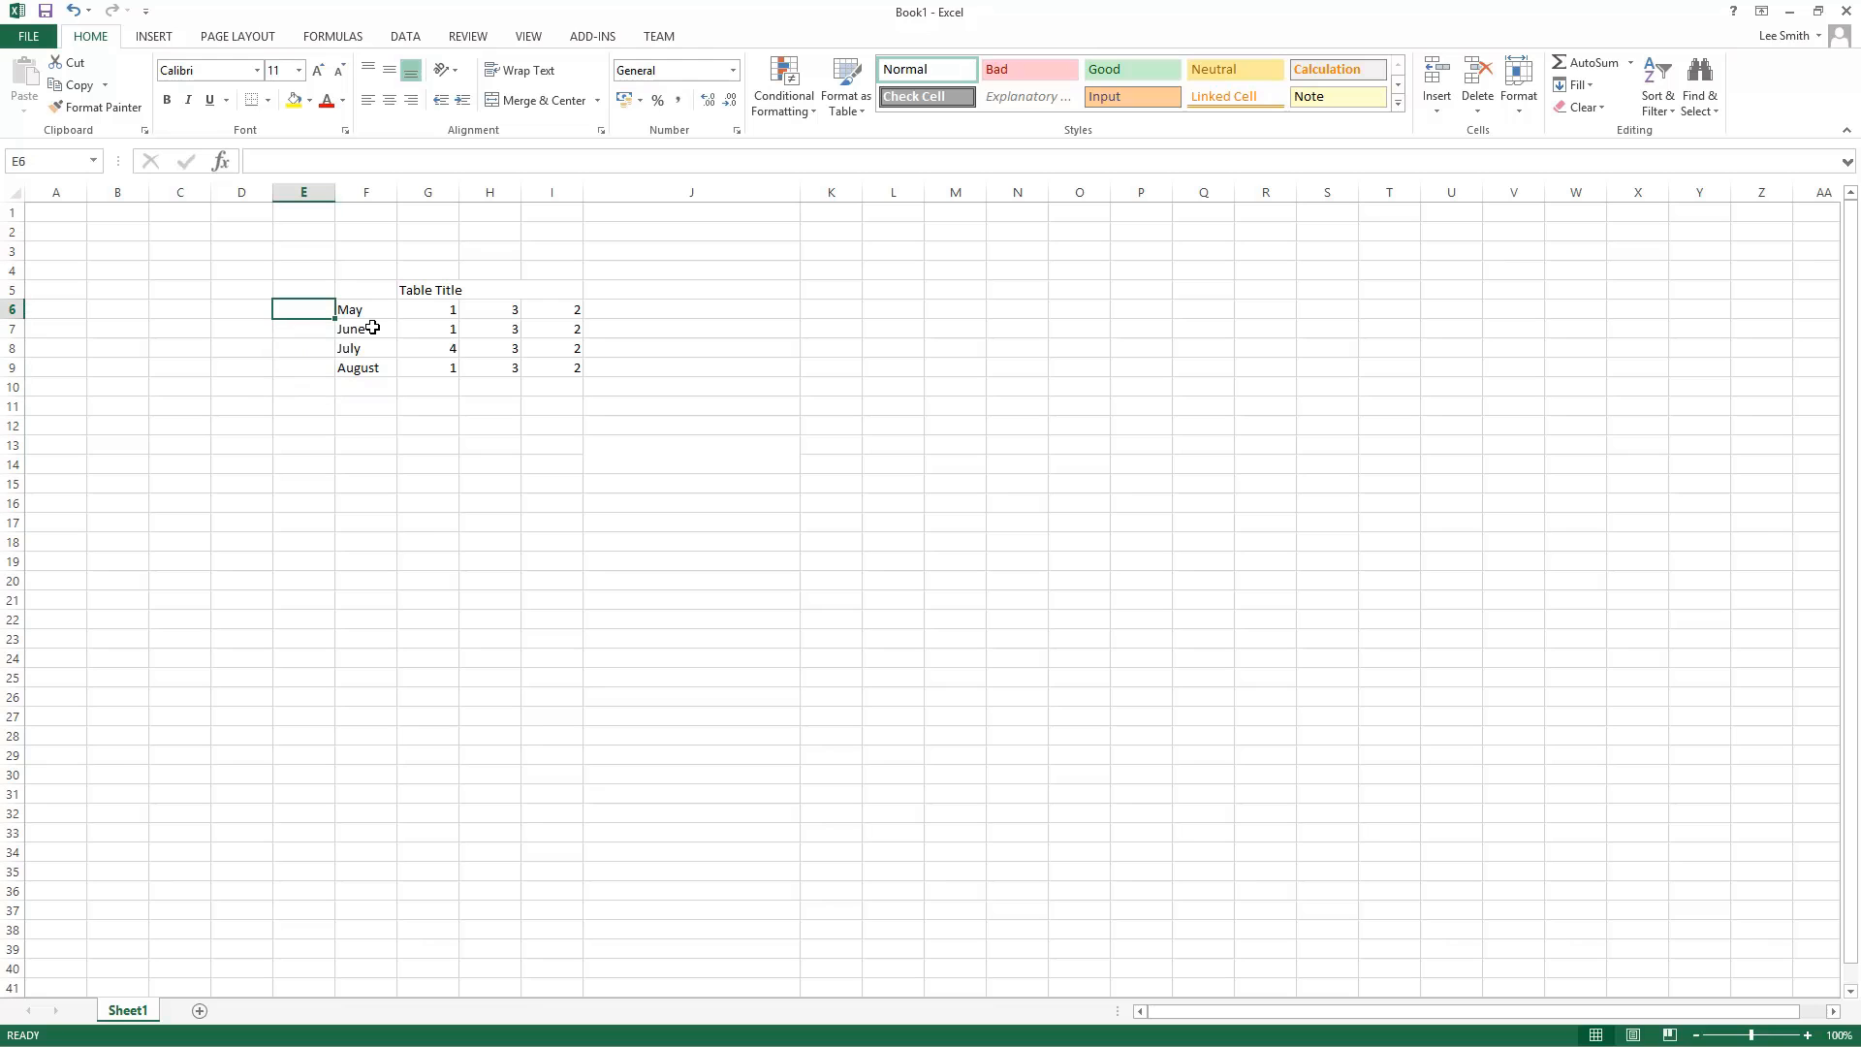
pyautogui.write('Summer')
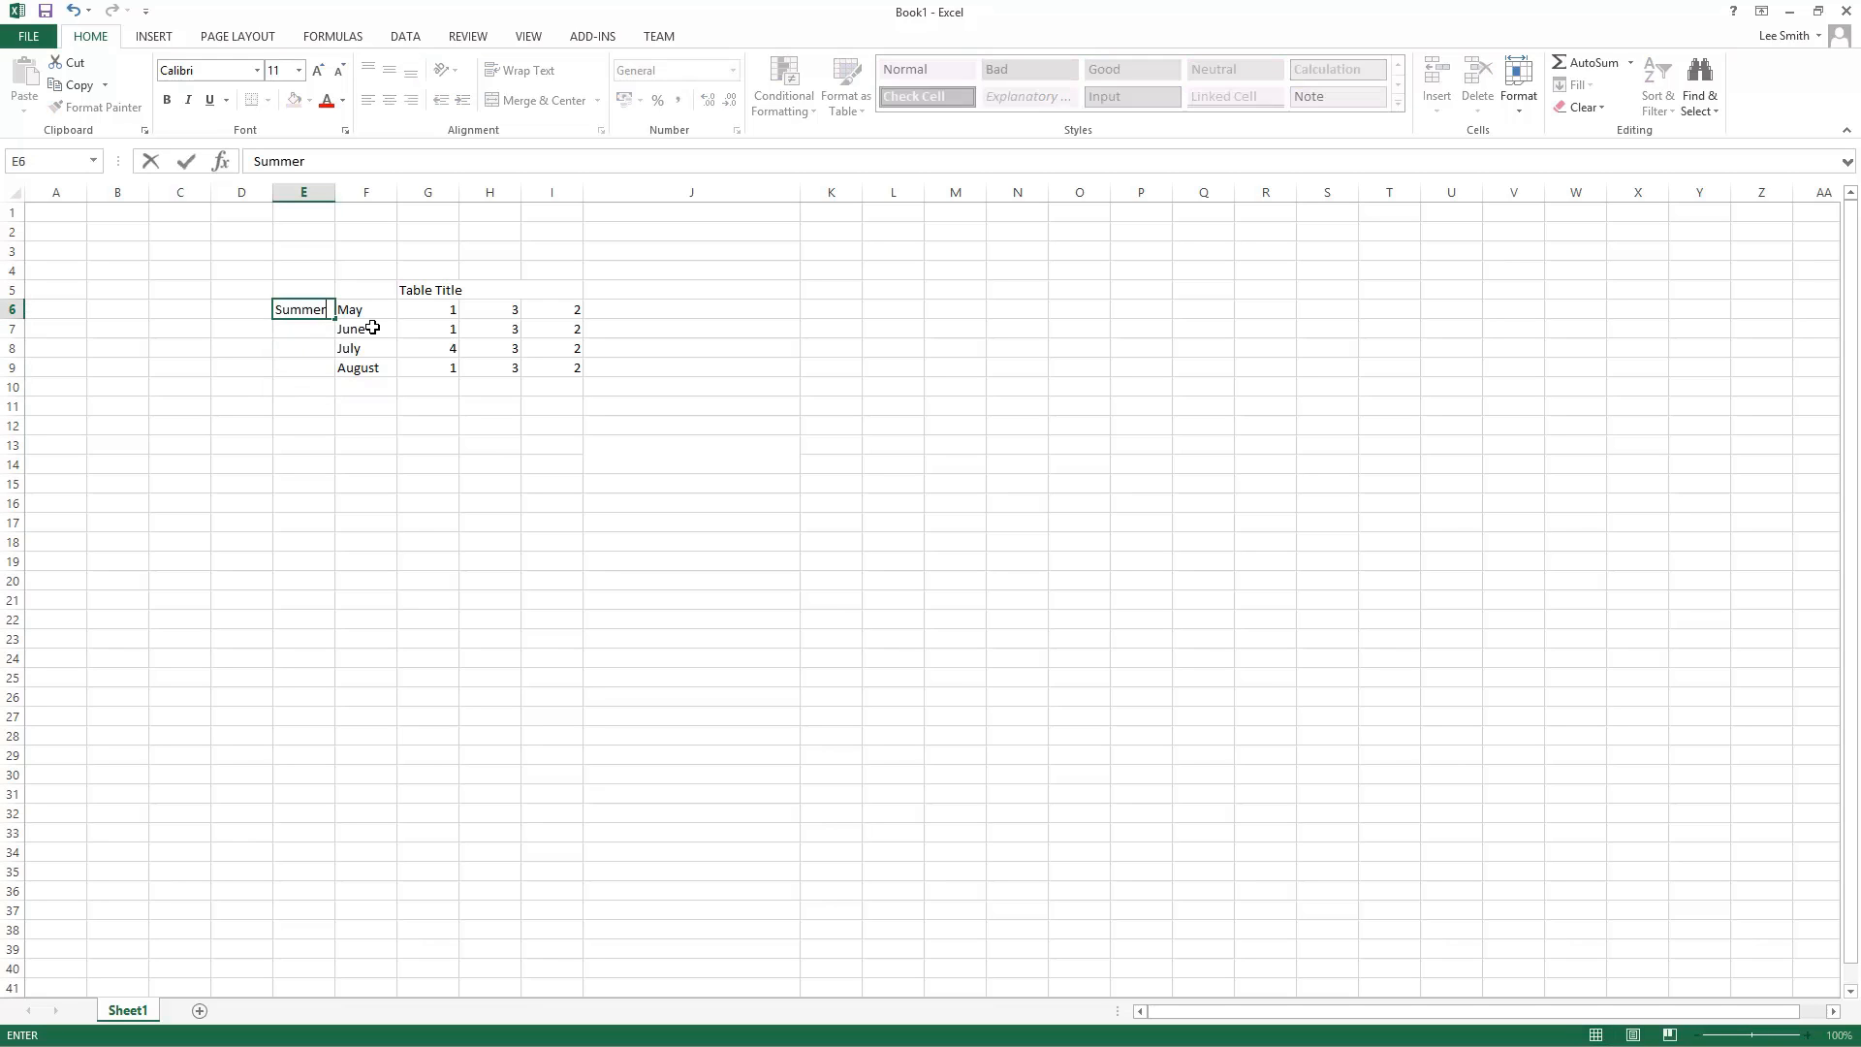
pyautogui.press('Return')
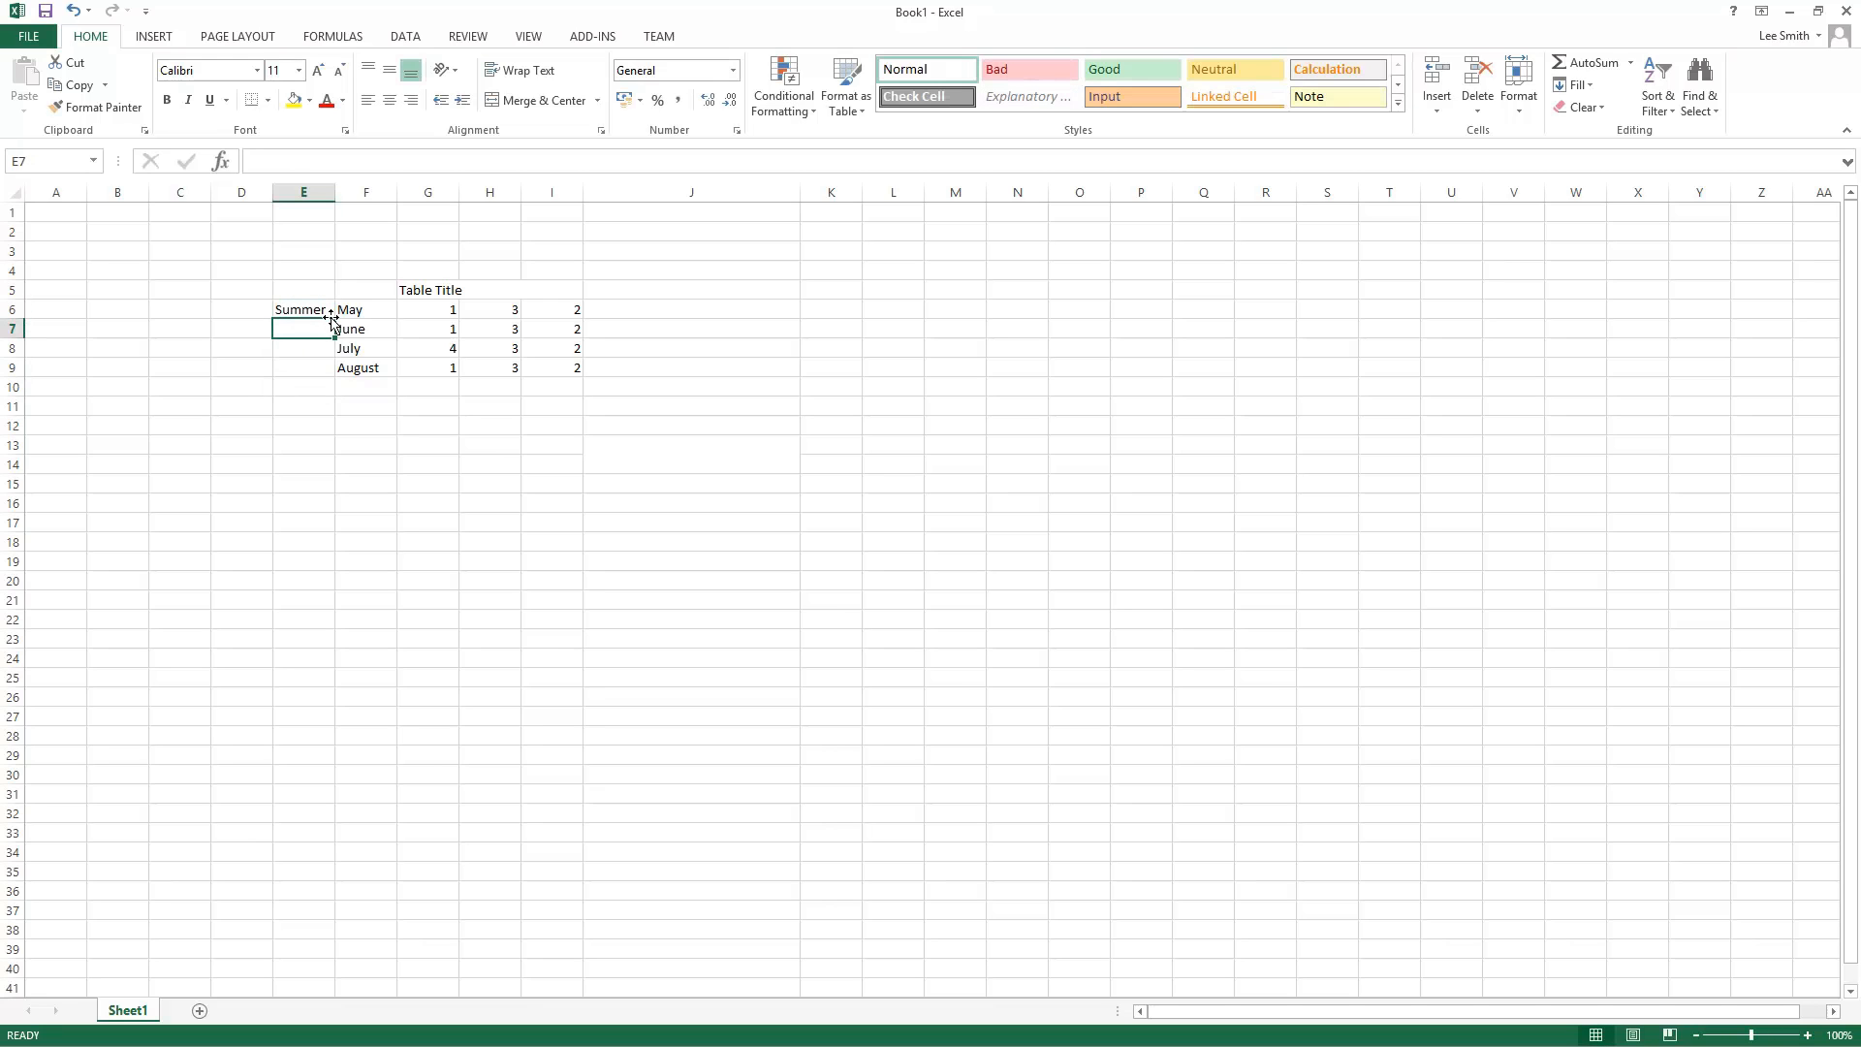
# Step: Merge E6 to E9 with Merge Cells
pyautogui.moveTo(324, 308); pyautogui.dragTo(329, 366)
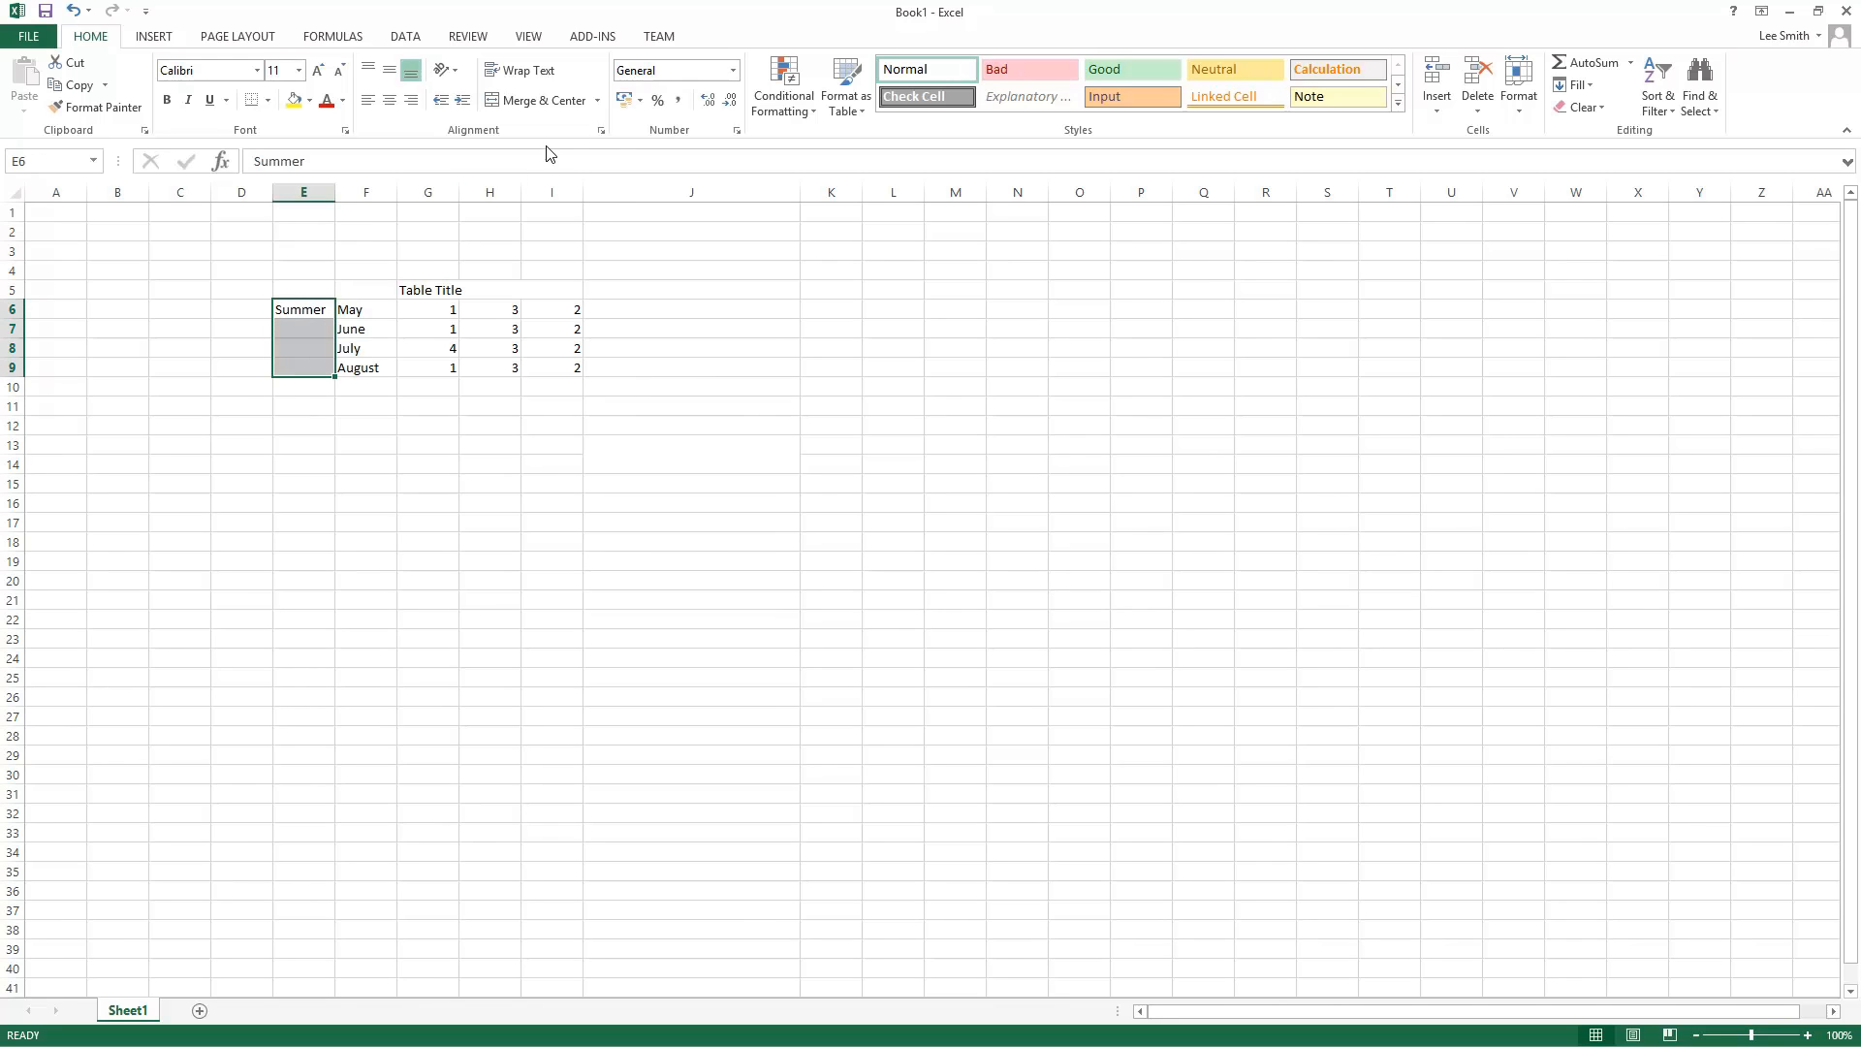
pyautogui.click(599, 103)
pyautogui.click(583, 165)
pyautogui.click(397, 492)
# Step: Middle-align the merged Summer cell vertically
pyautogui.click(310, 347)
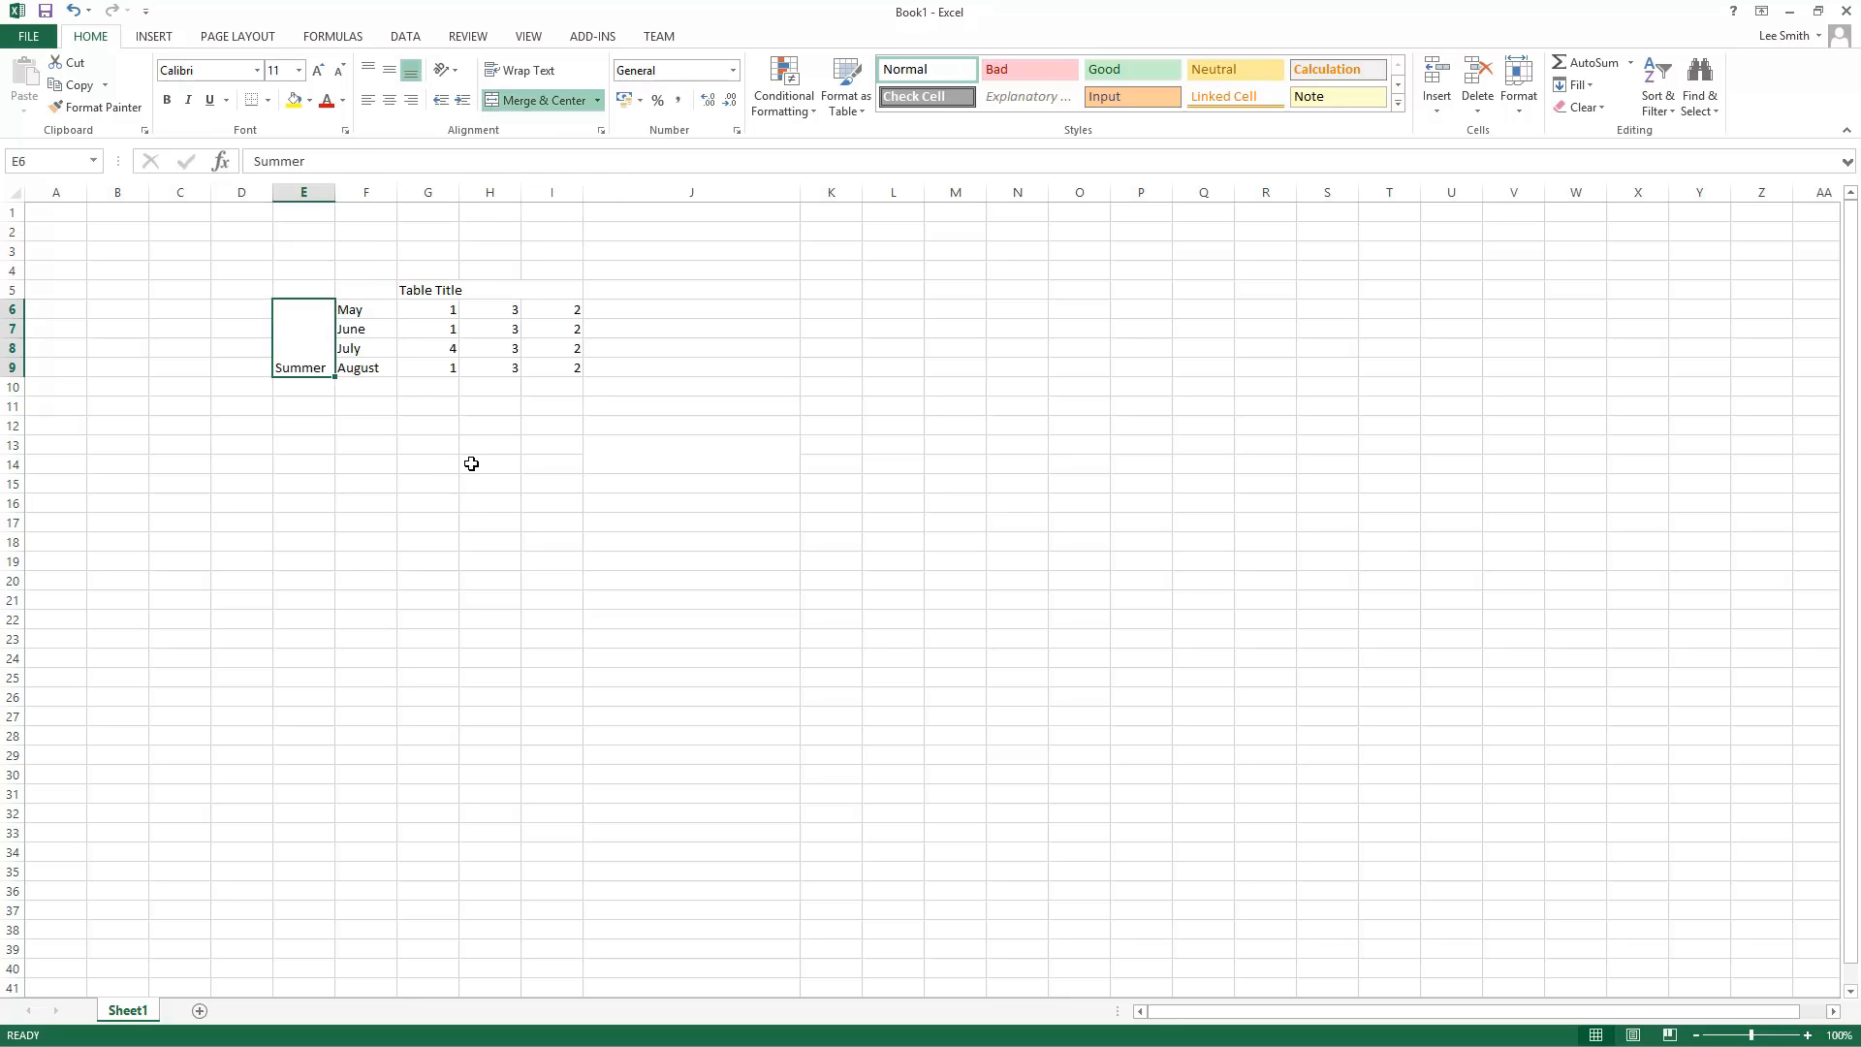
pyautogui.click(389, 70)
pyautogui.click(452, 473)
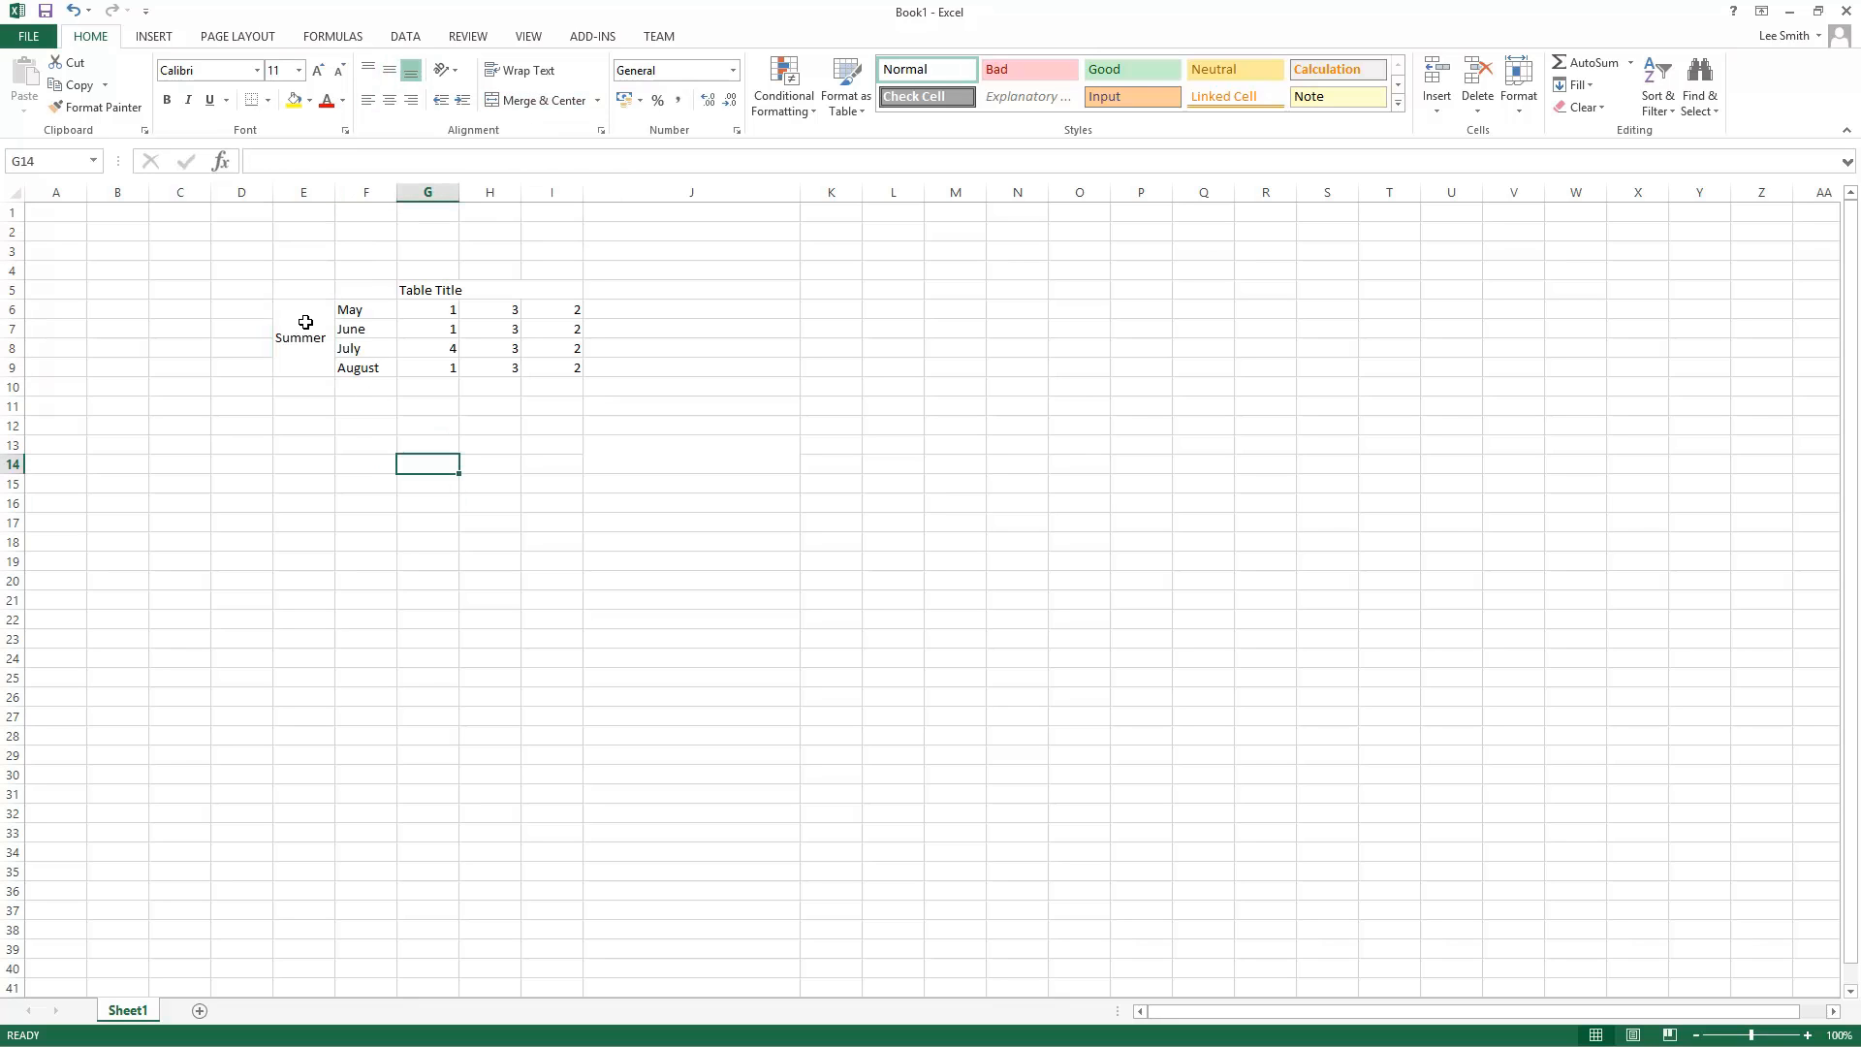
# Step: Apply All Borders to the table range E6:I9
pyautogui.moveTo(305, 322); pyautogui.dragTo(561, 349)
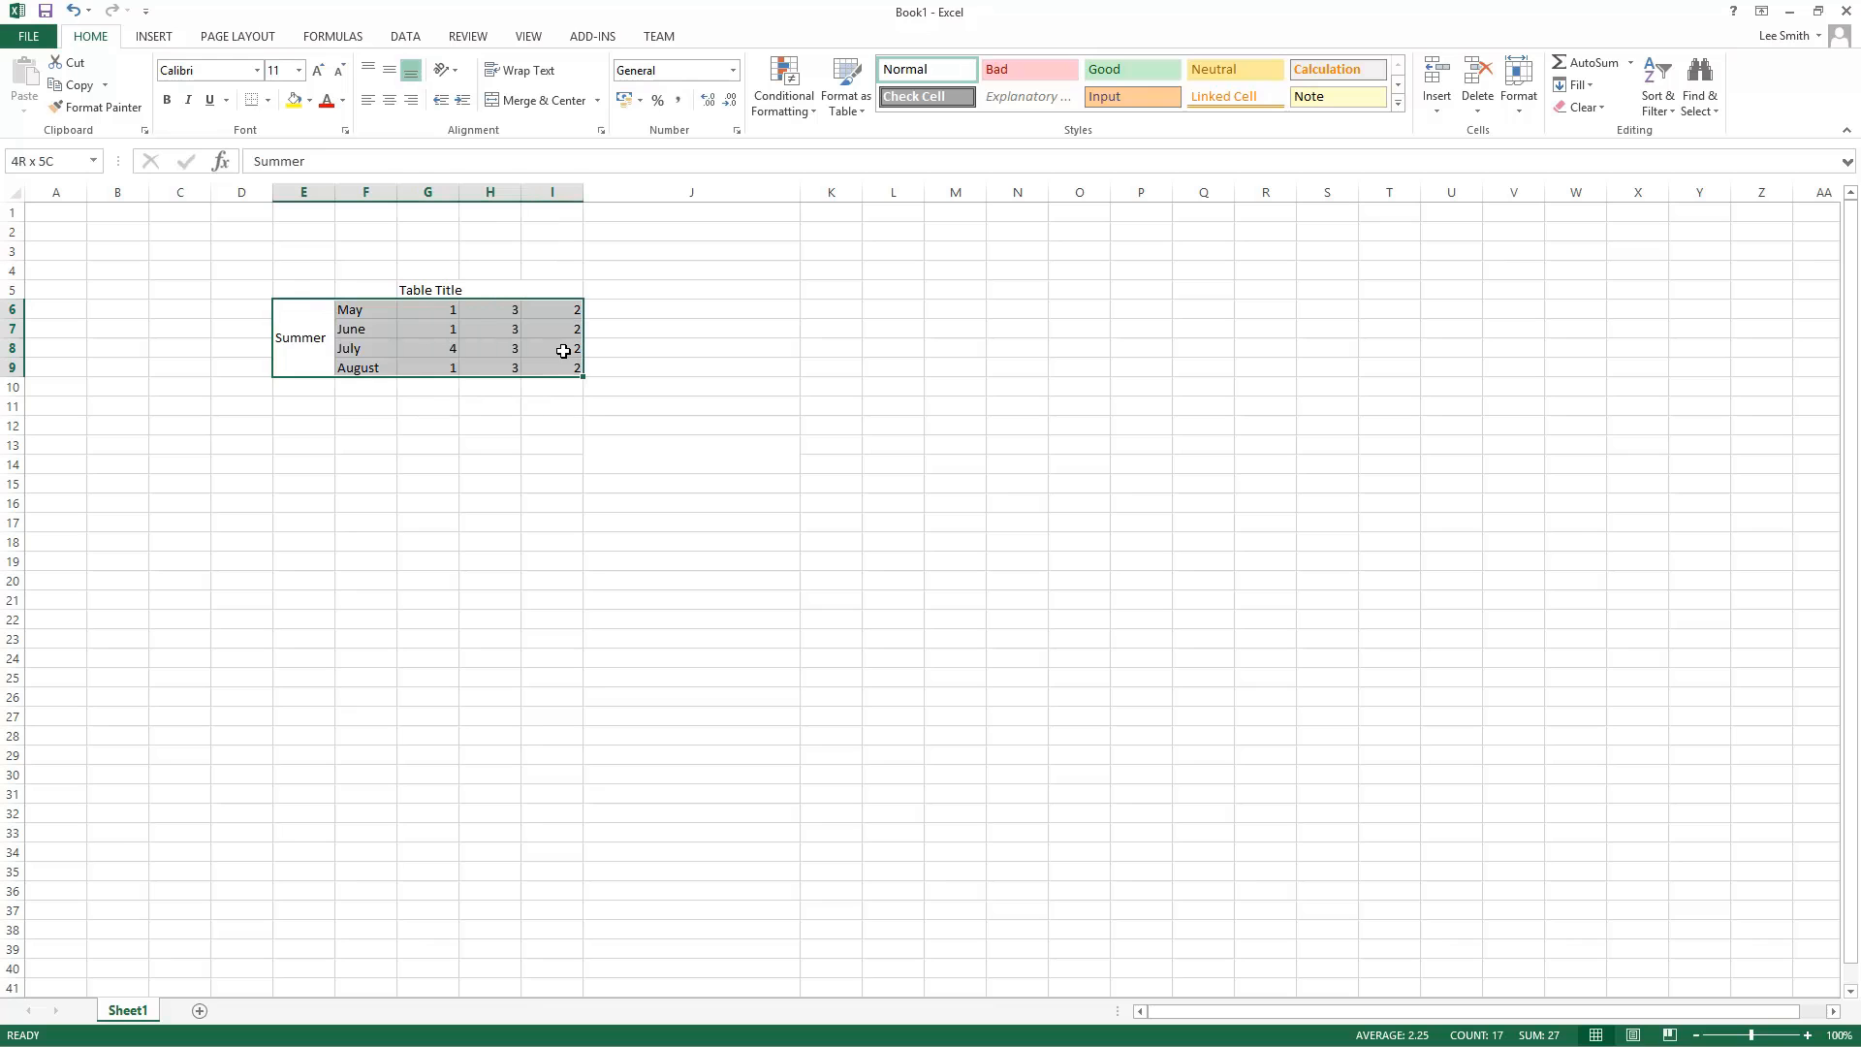
pyautogui.click(267, 100)
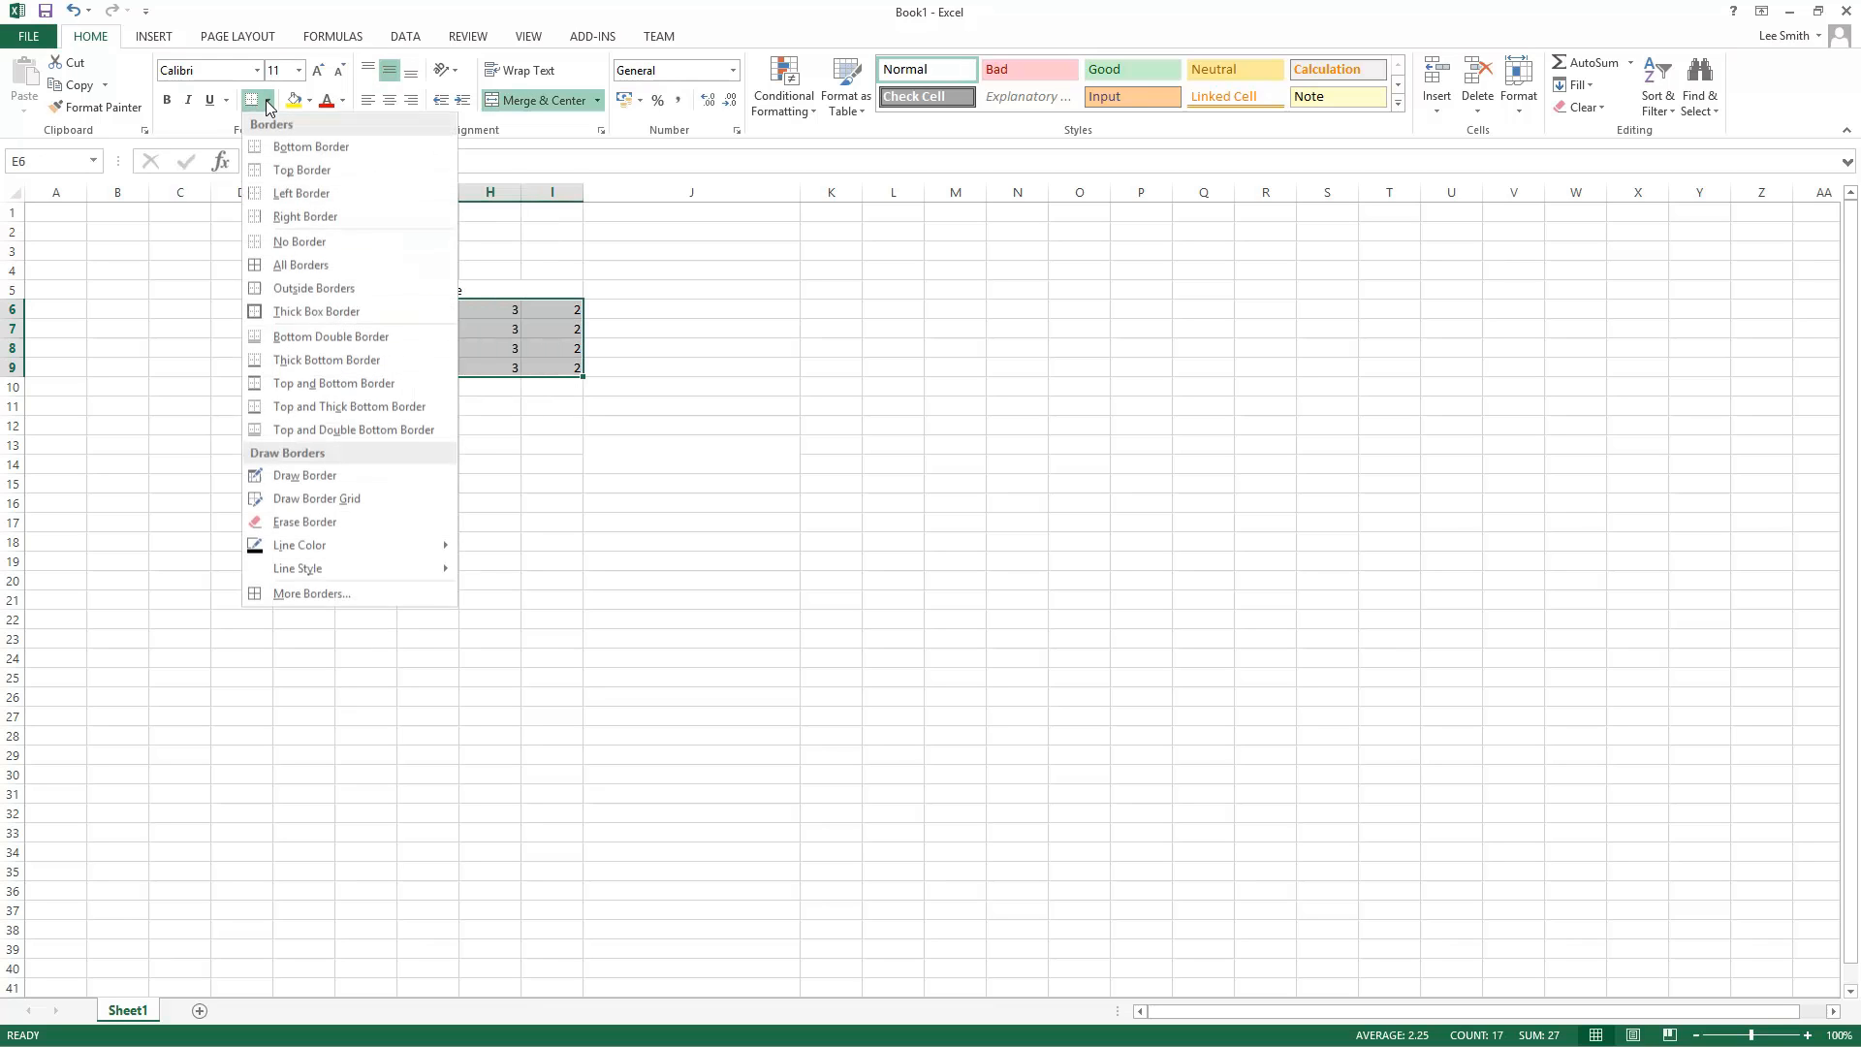
pyautogui.click(316, 274)
pyautogui.click(492, 517)
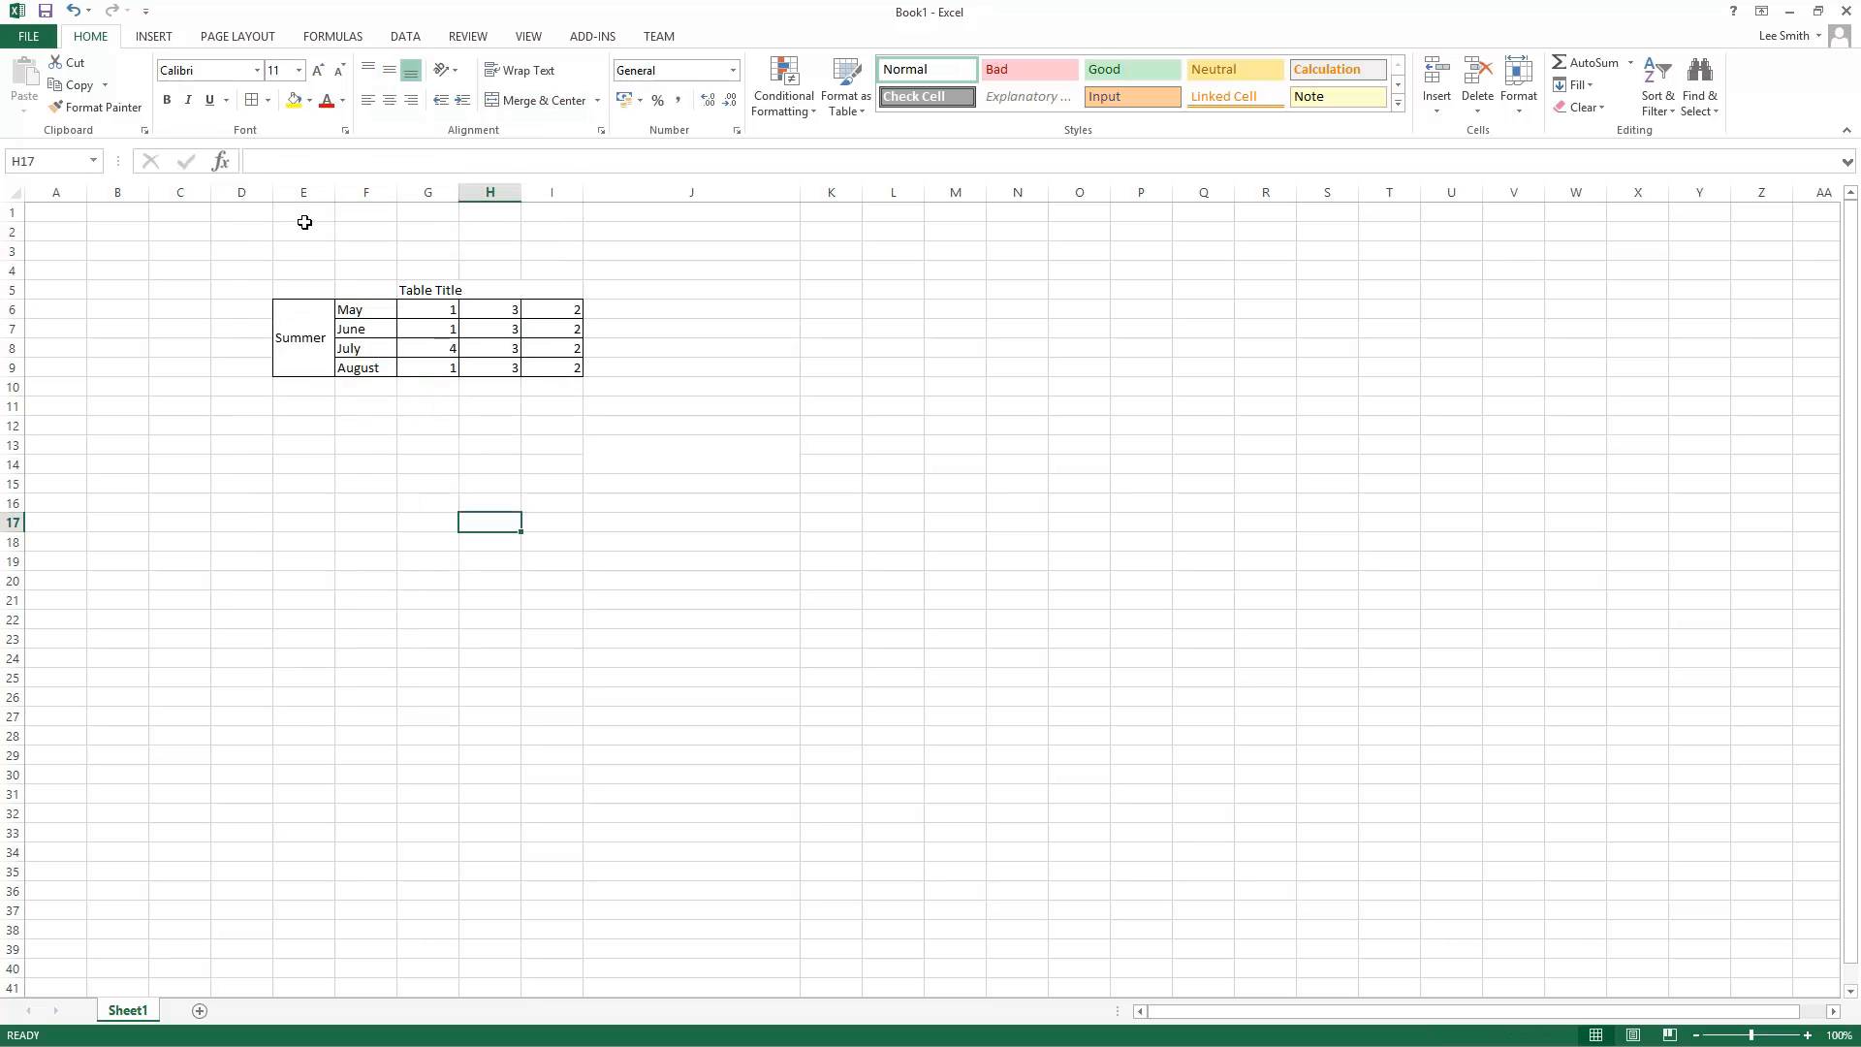
# Step: Rotate the Summer label's text orientation to 90 degrees in Format Cells
pyautogui.click(298, 336)
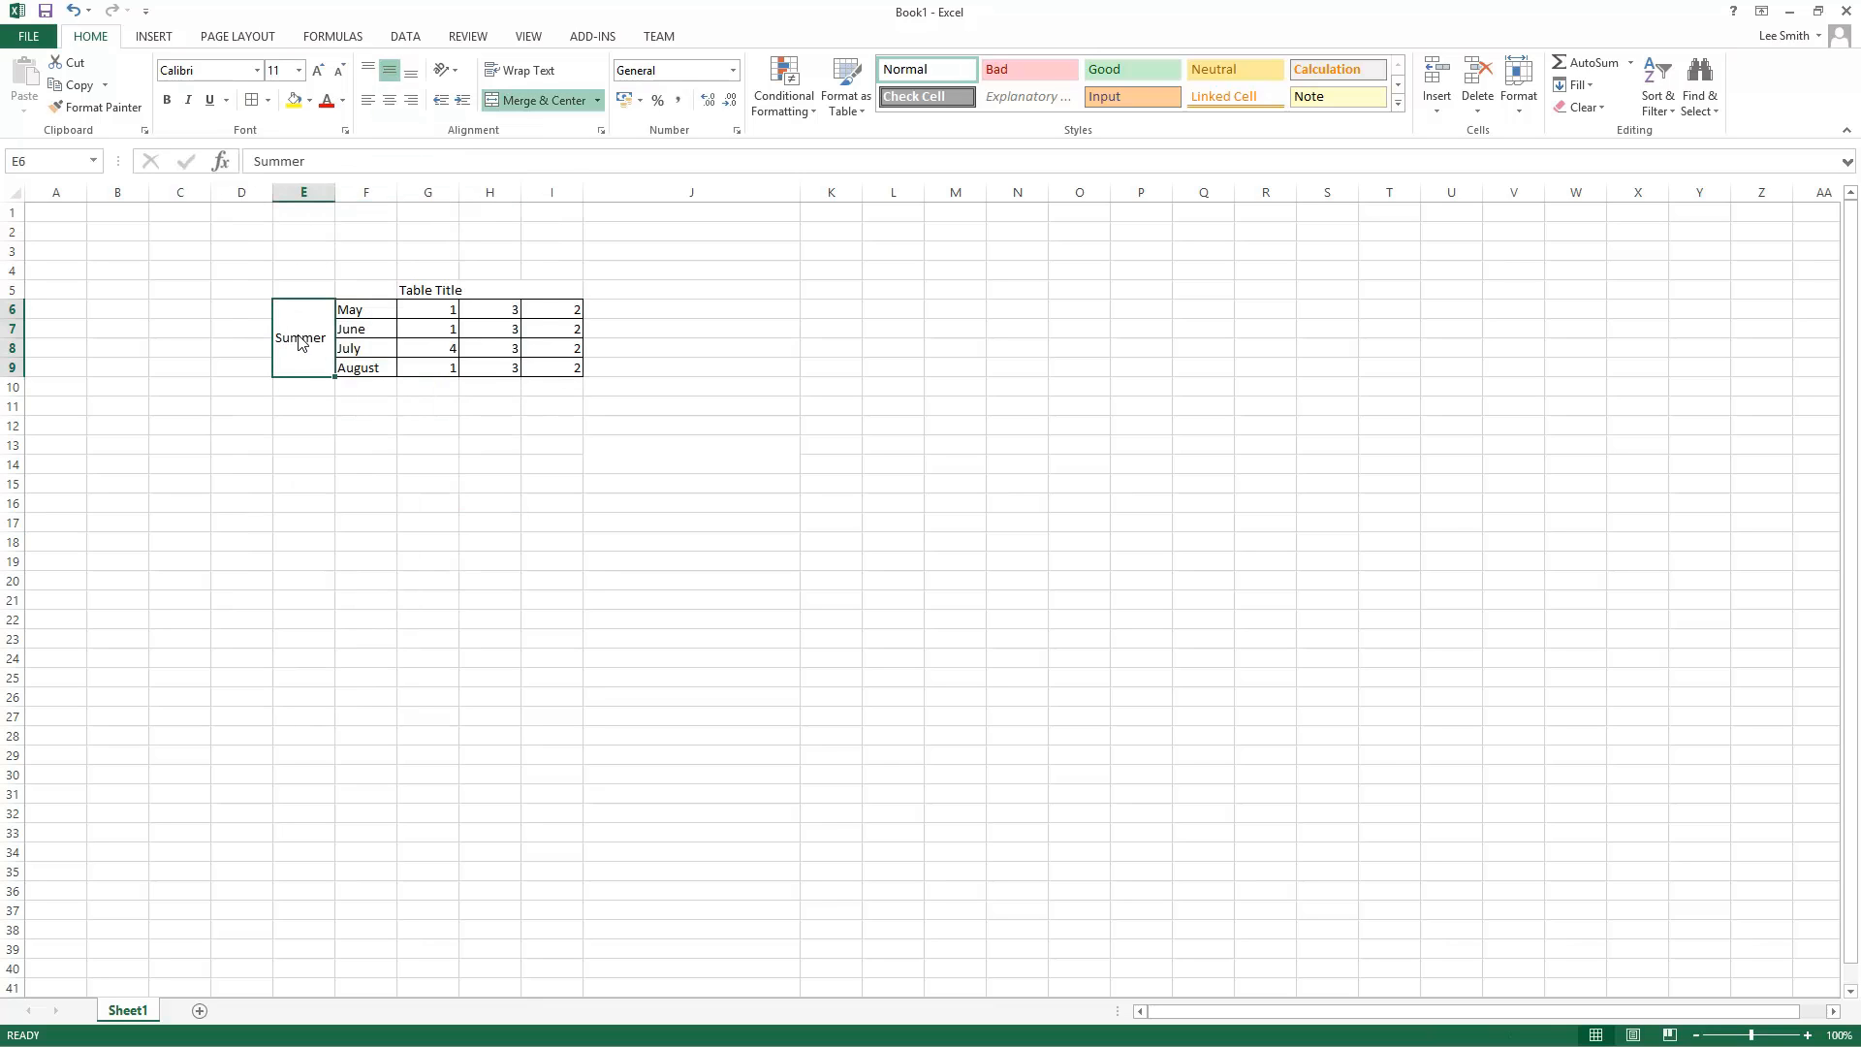
pyautogui.rightClick(298, 335)
pyautogui.click(442, 637)
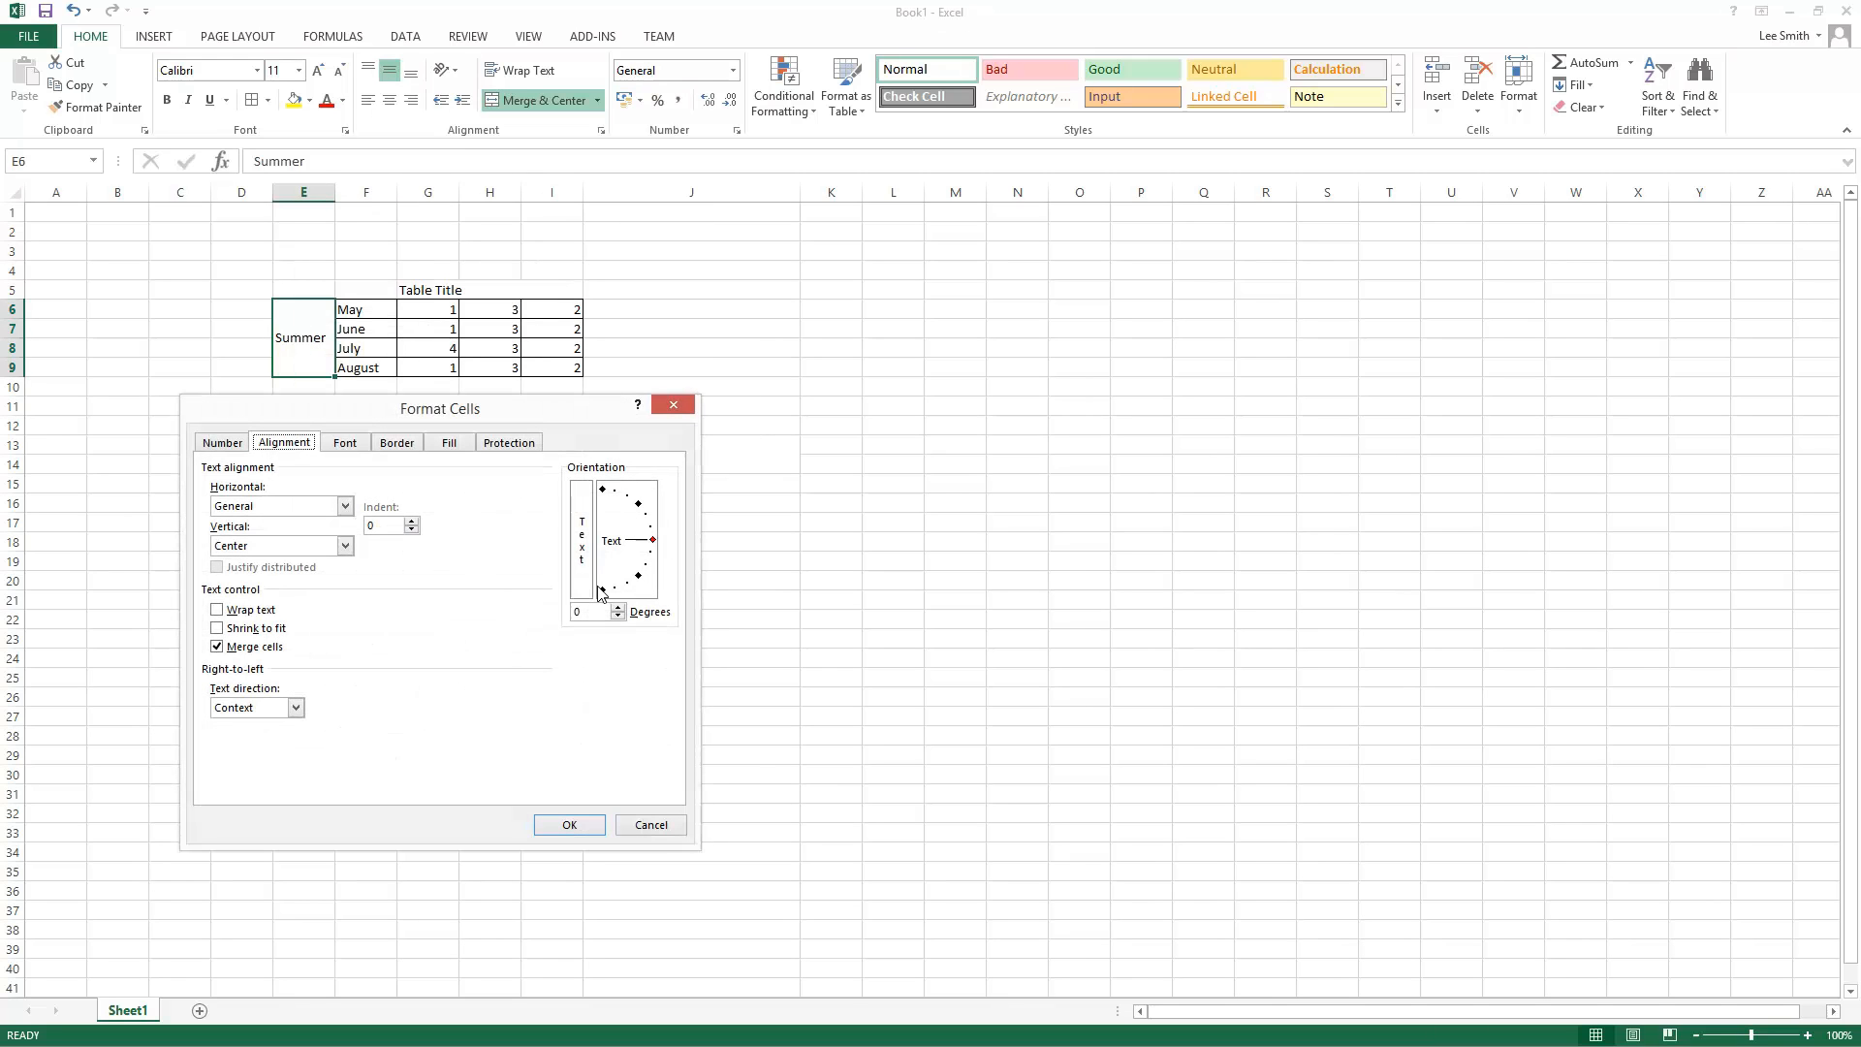
pyautogui.moveTo(654, 551)
pyautogui.mouseDown()
pyautogui.moveTo(616, 494)
pyautogui.moveTo(585, 489)
pyautogui.mouseUp()
pyautogui.click(570, 826)
pyautogui.click(570, 825)
# Step: Narrow column E to fit the rotated Summer label
pyautogui.moveTo(273, 197); pyautogui.dragTo(331, 192)
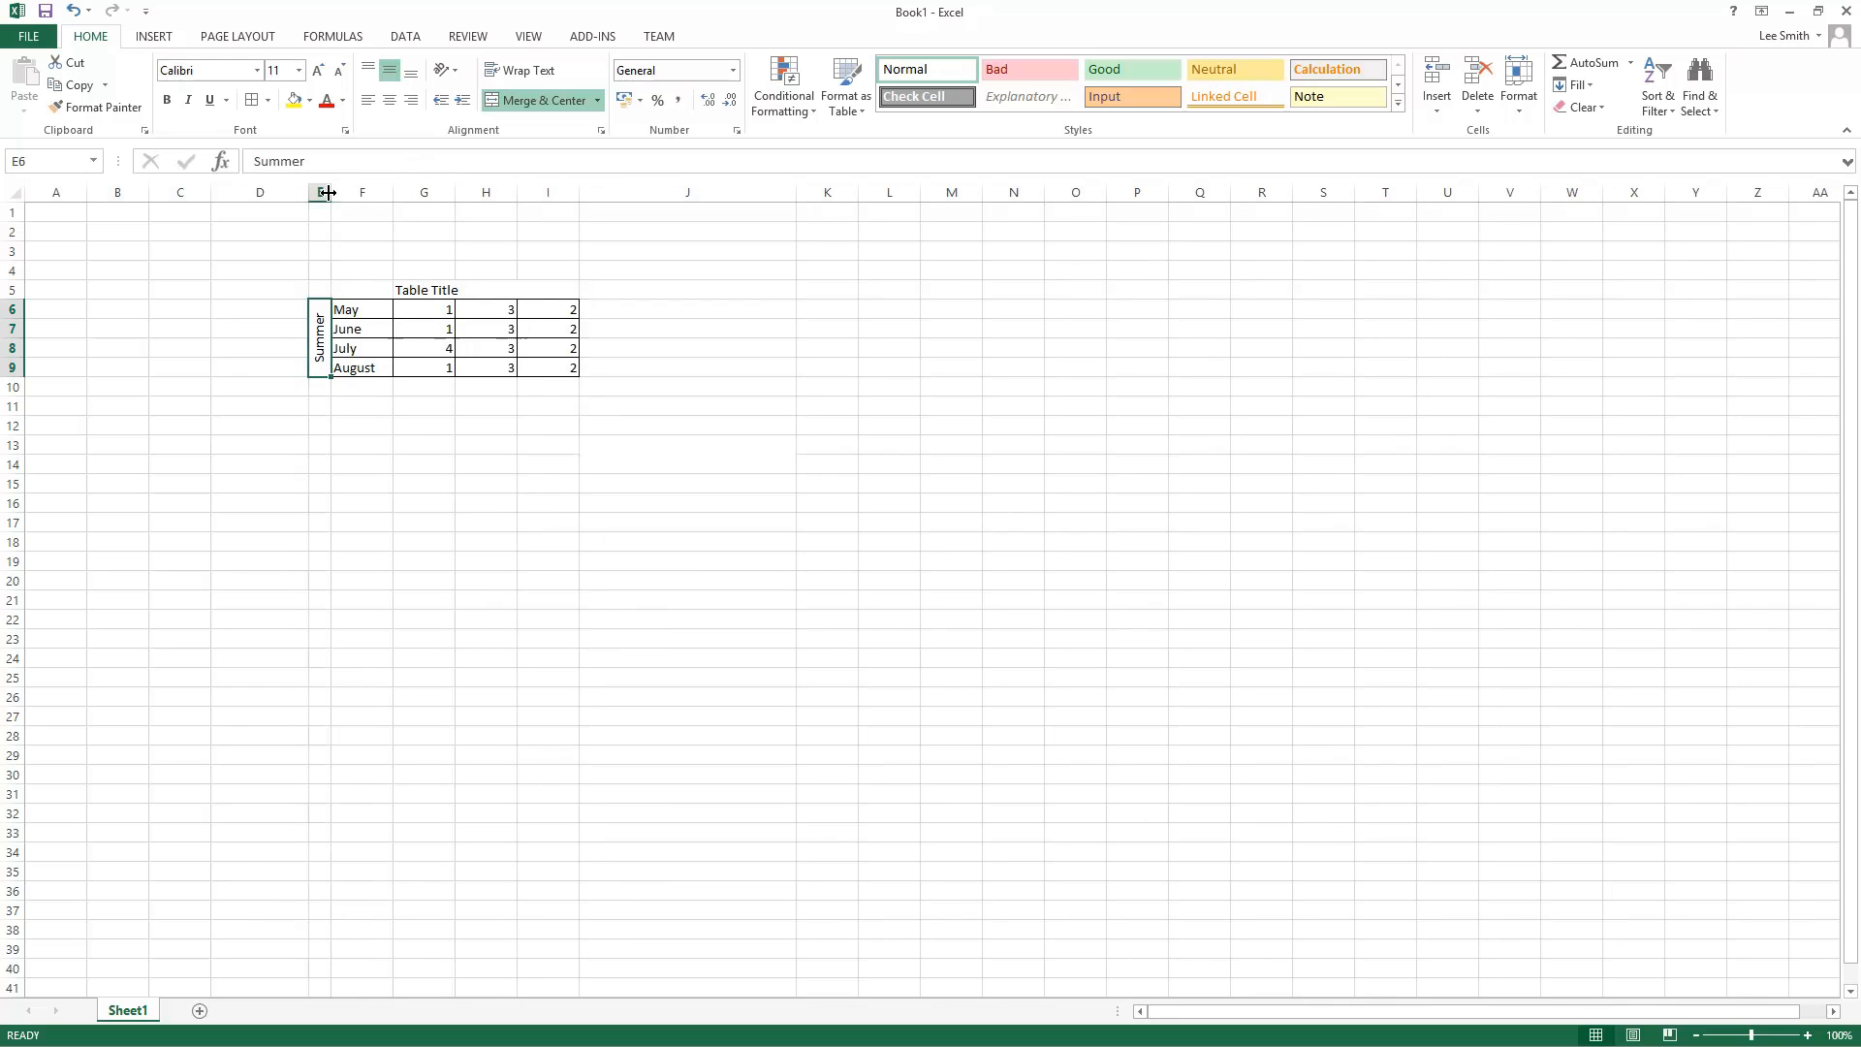
pyautogui.click(474, 636)
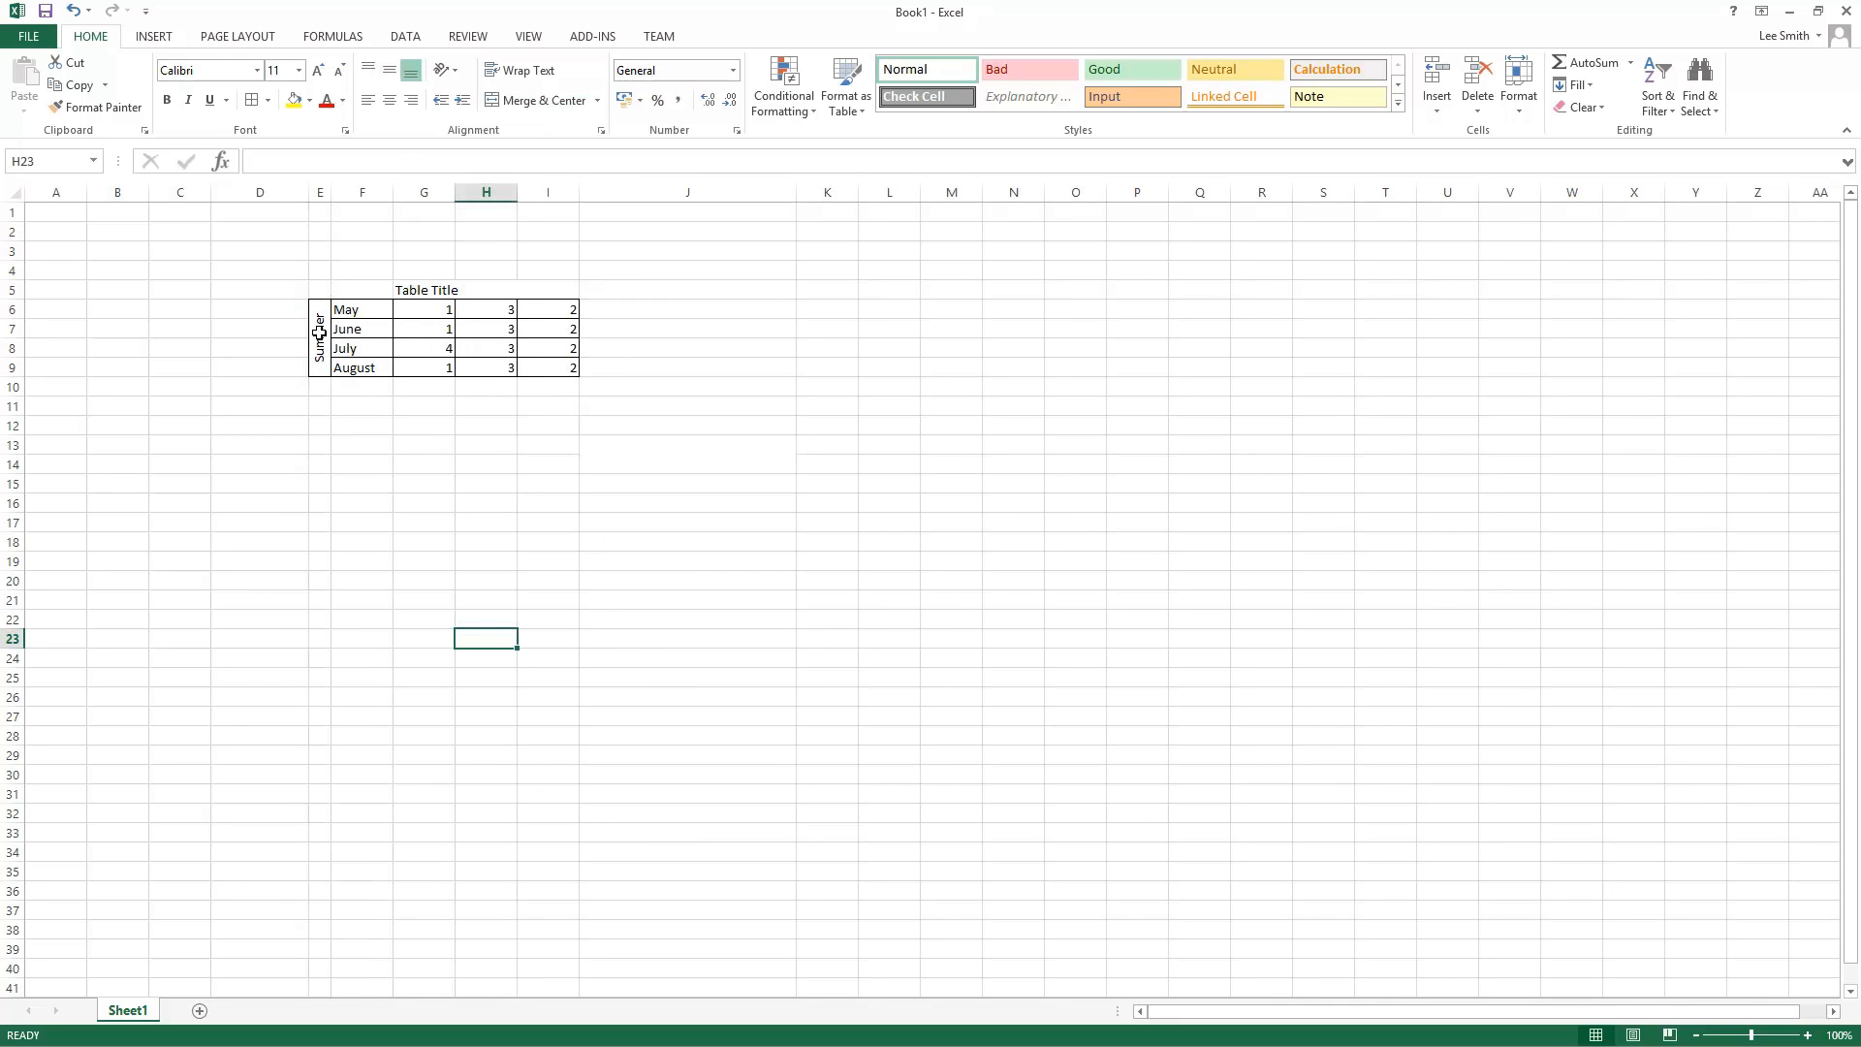
# Step: Select the month data range F6:I9
pyautogui.moveTo(371, 337)
pyautogui.mouseDown()
pyautogui.moveTo(544, 340)
pyautogui.moveTo(552, 368)
pyautogui.moveTo(411, 299)
pyautogui.moveTo(378, 307)
pyautogui.mouseUp()
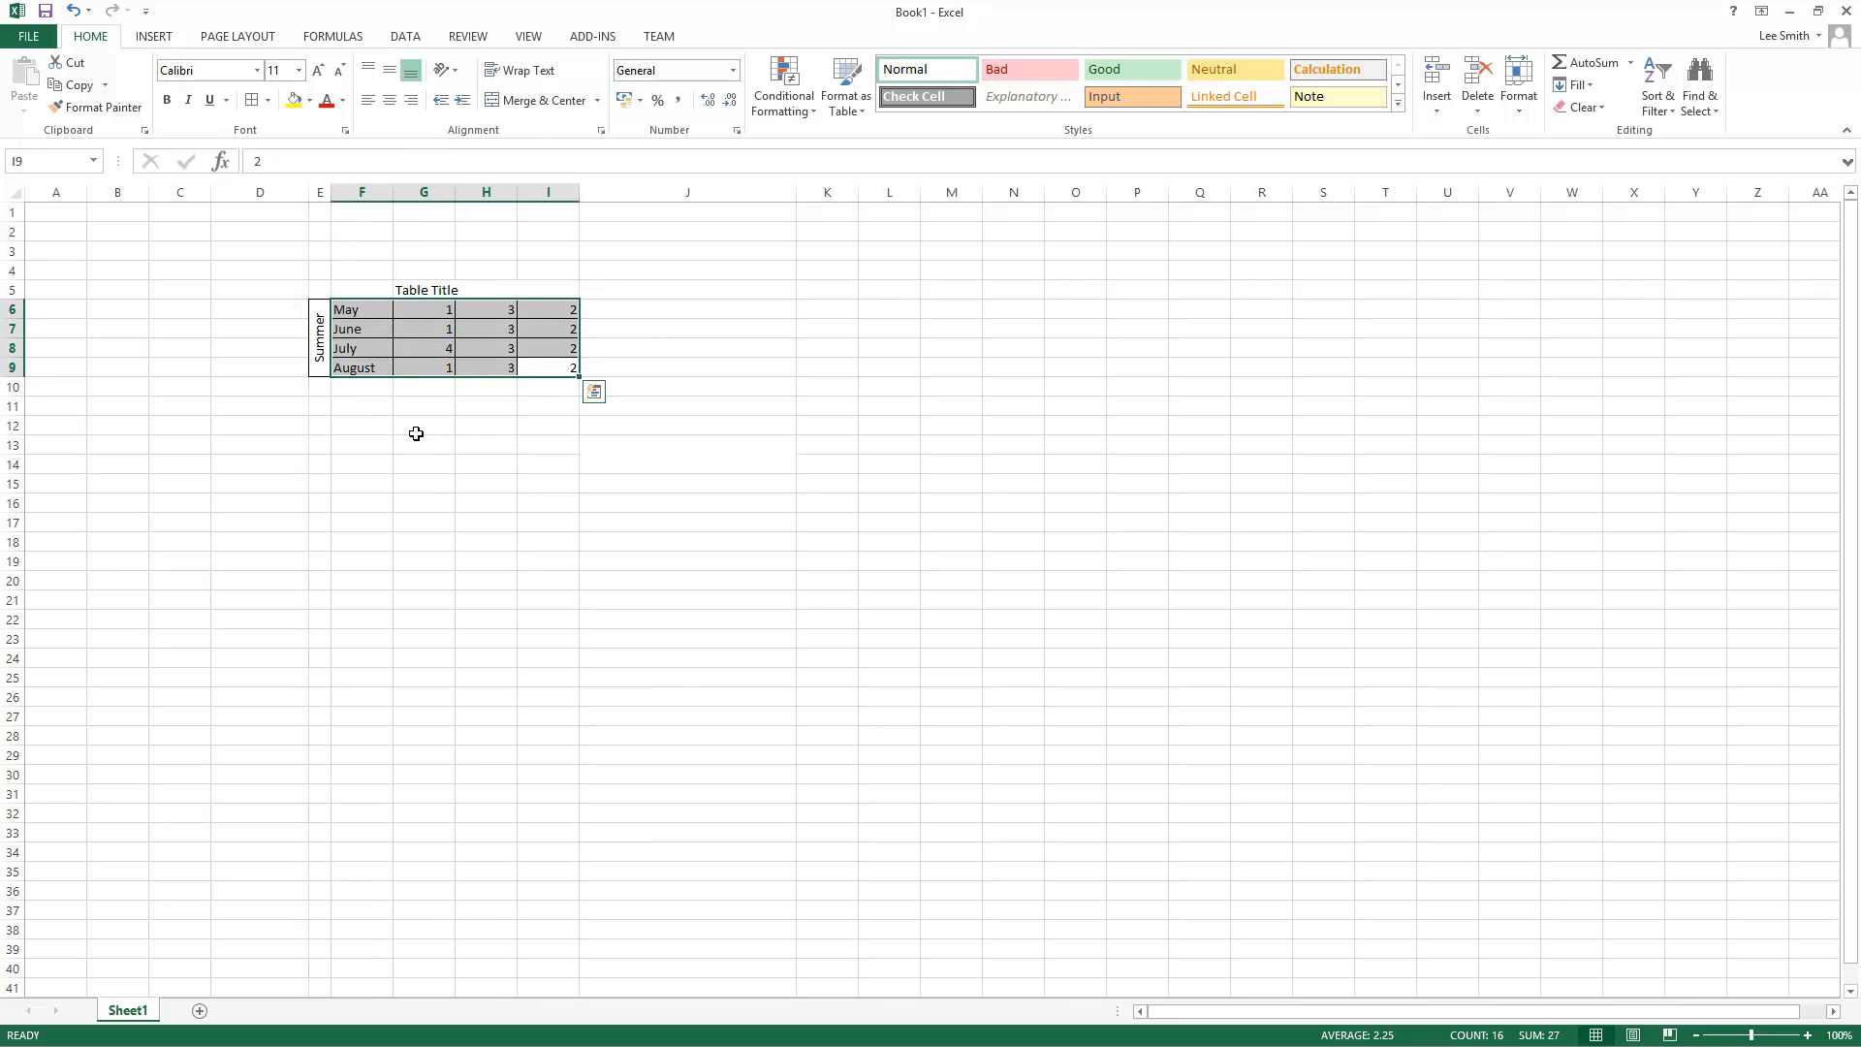